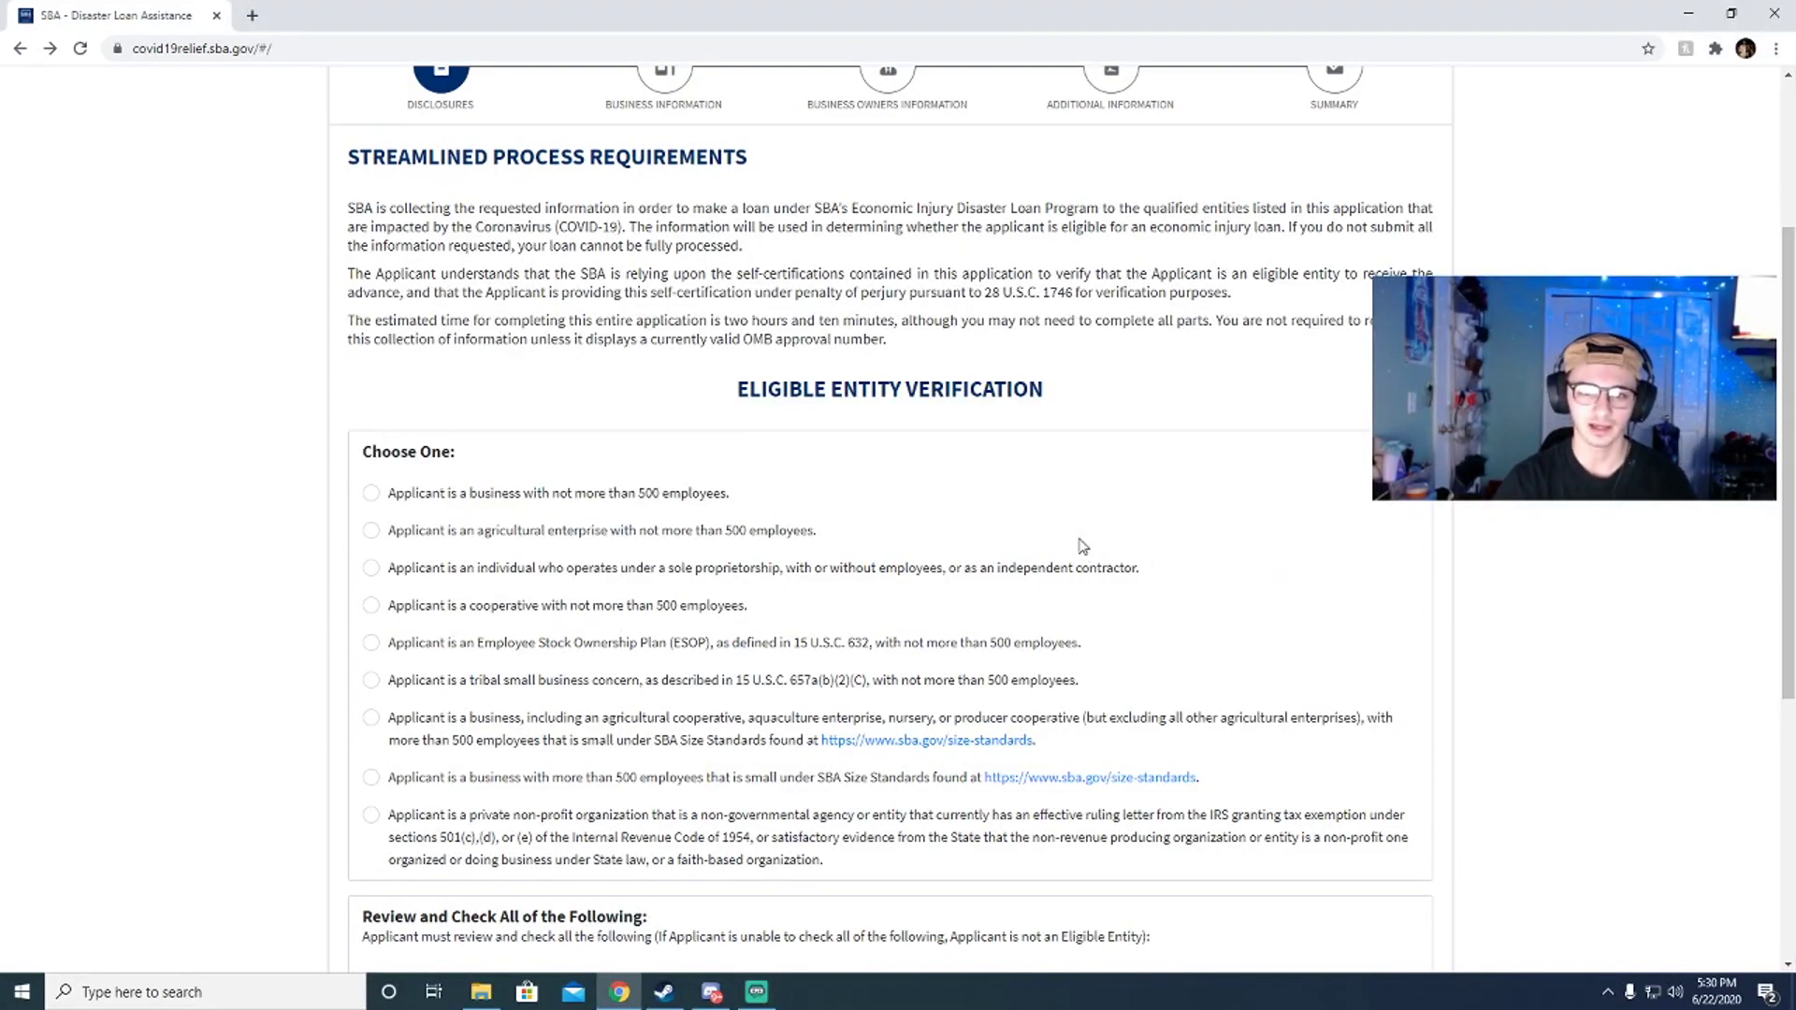
Step: Select the sole proprietorship / independent contractor option under Choose One
{"action": "scroll", "coordinate": [606, 524], "scroll_direction": "up", "scroll_amount": 3}
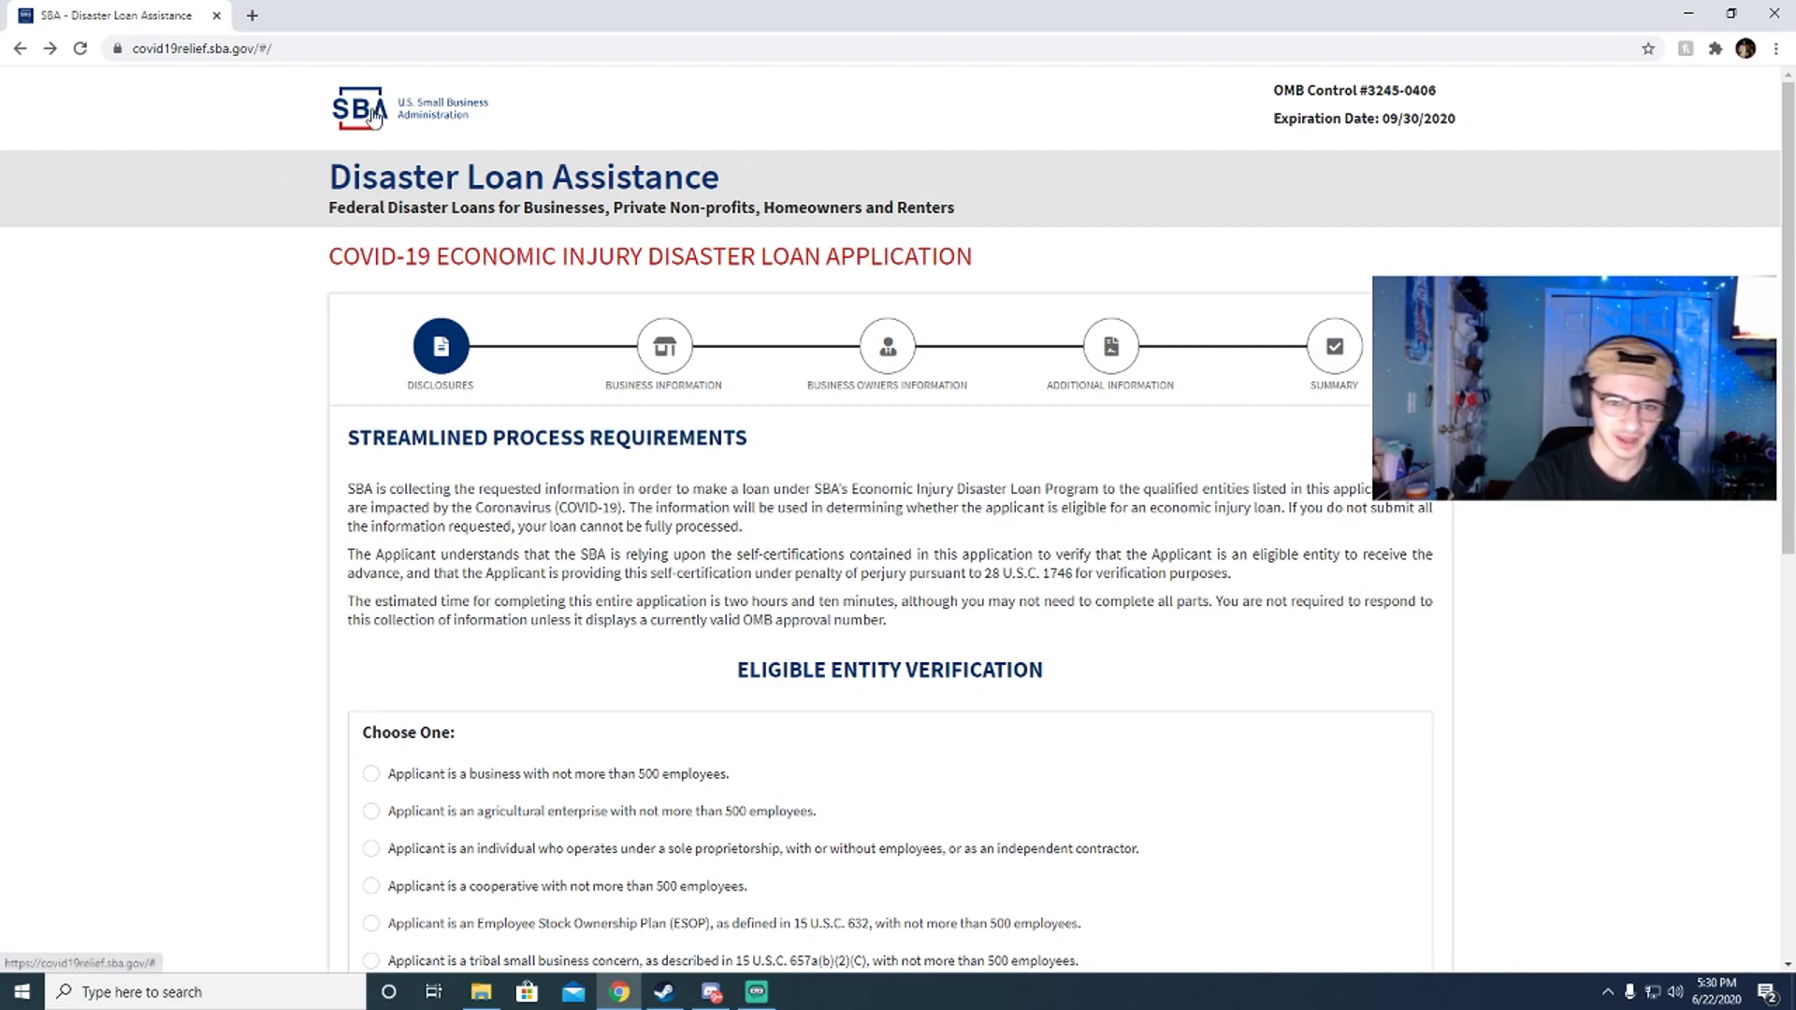
{"action": "scroll", "coordinate": [575, 394], "scroll_direction": "down", "scroll_amount": 2}
{"action": "scroll", "coordinate": [575, 395], "scroll_direction": "up", "scroll_amount": 3}
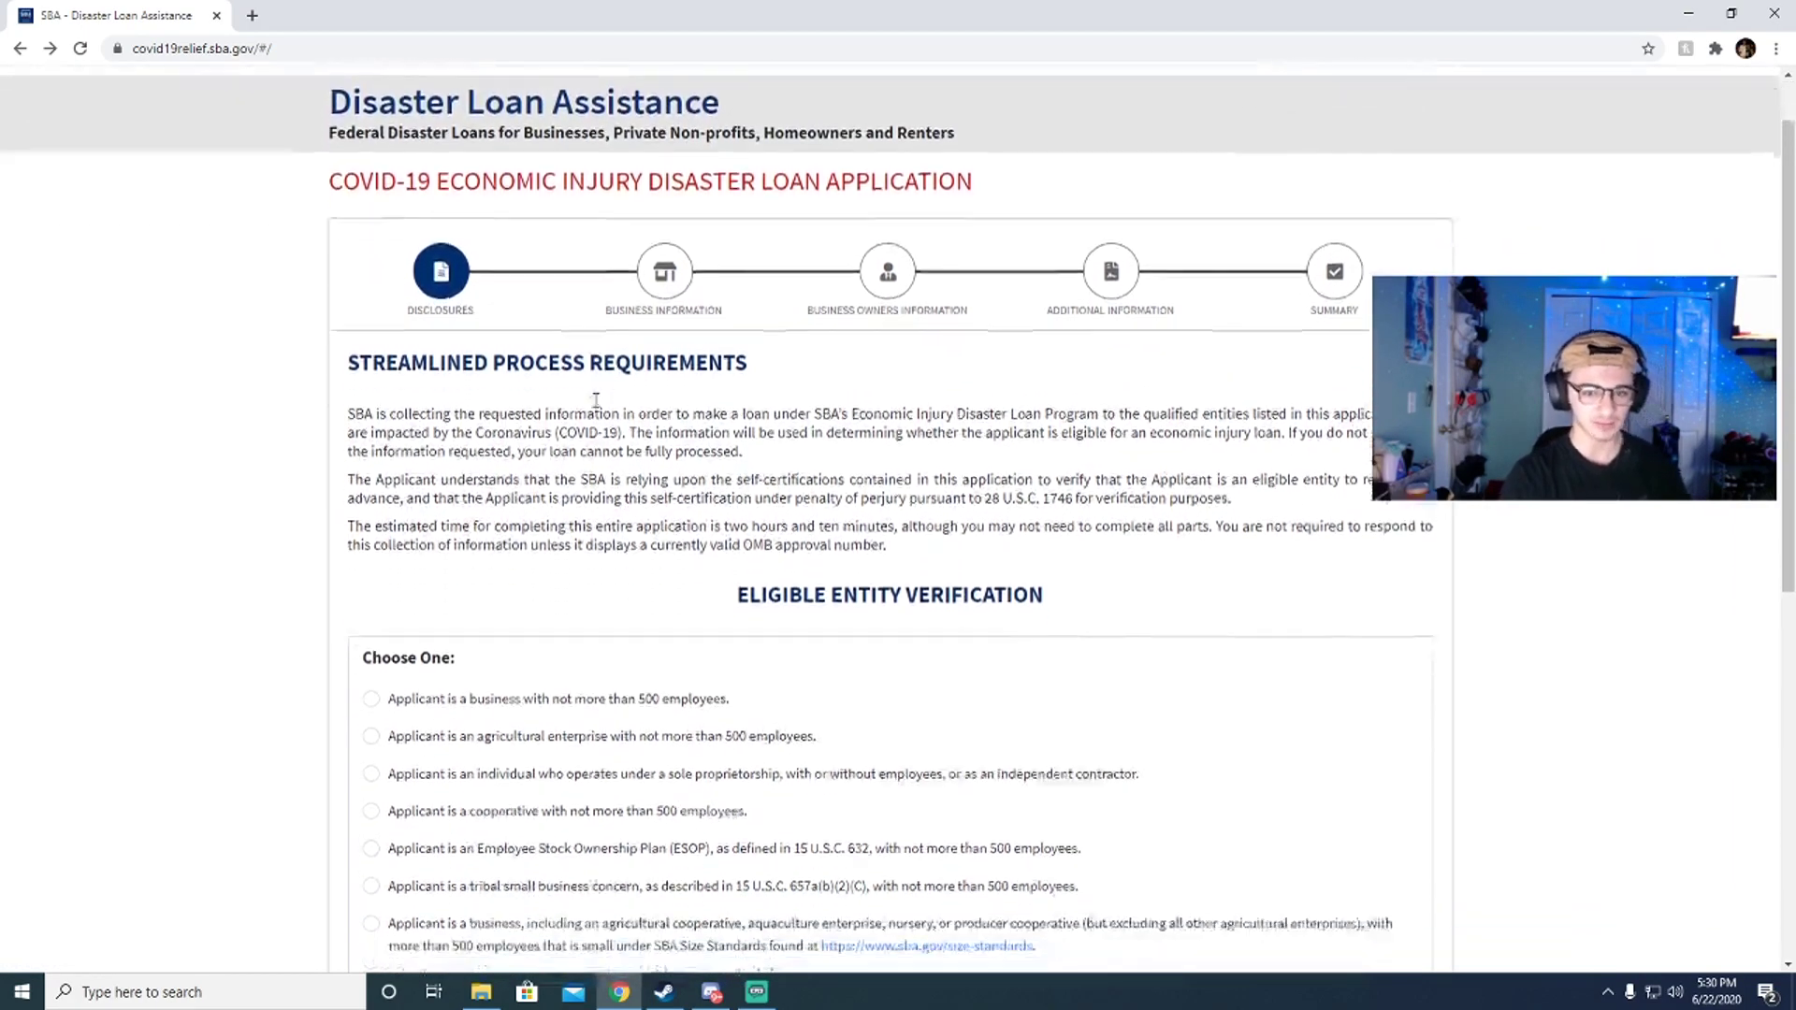
{"action": "scroll", "coordinate": [590, 407], "scroll_direction": "down", "scroll_amount": 3}
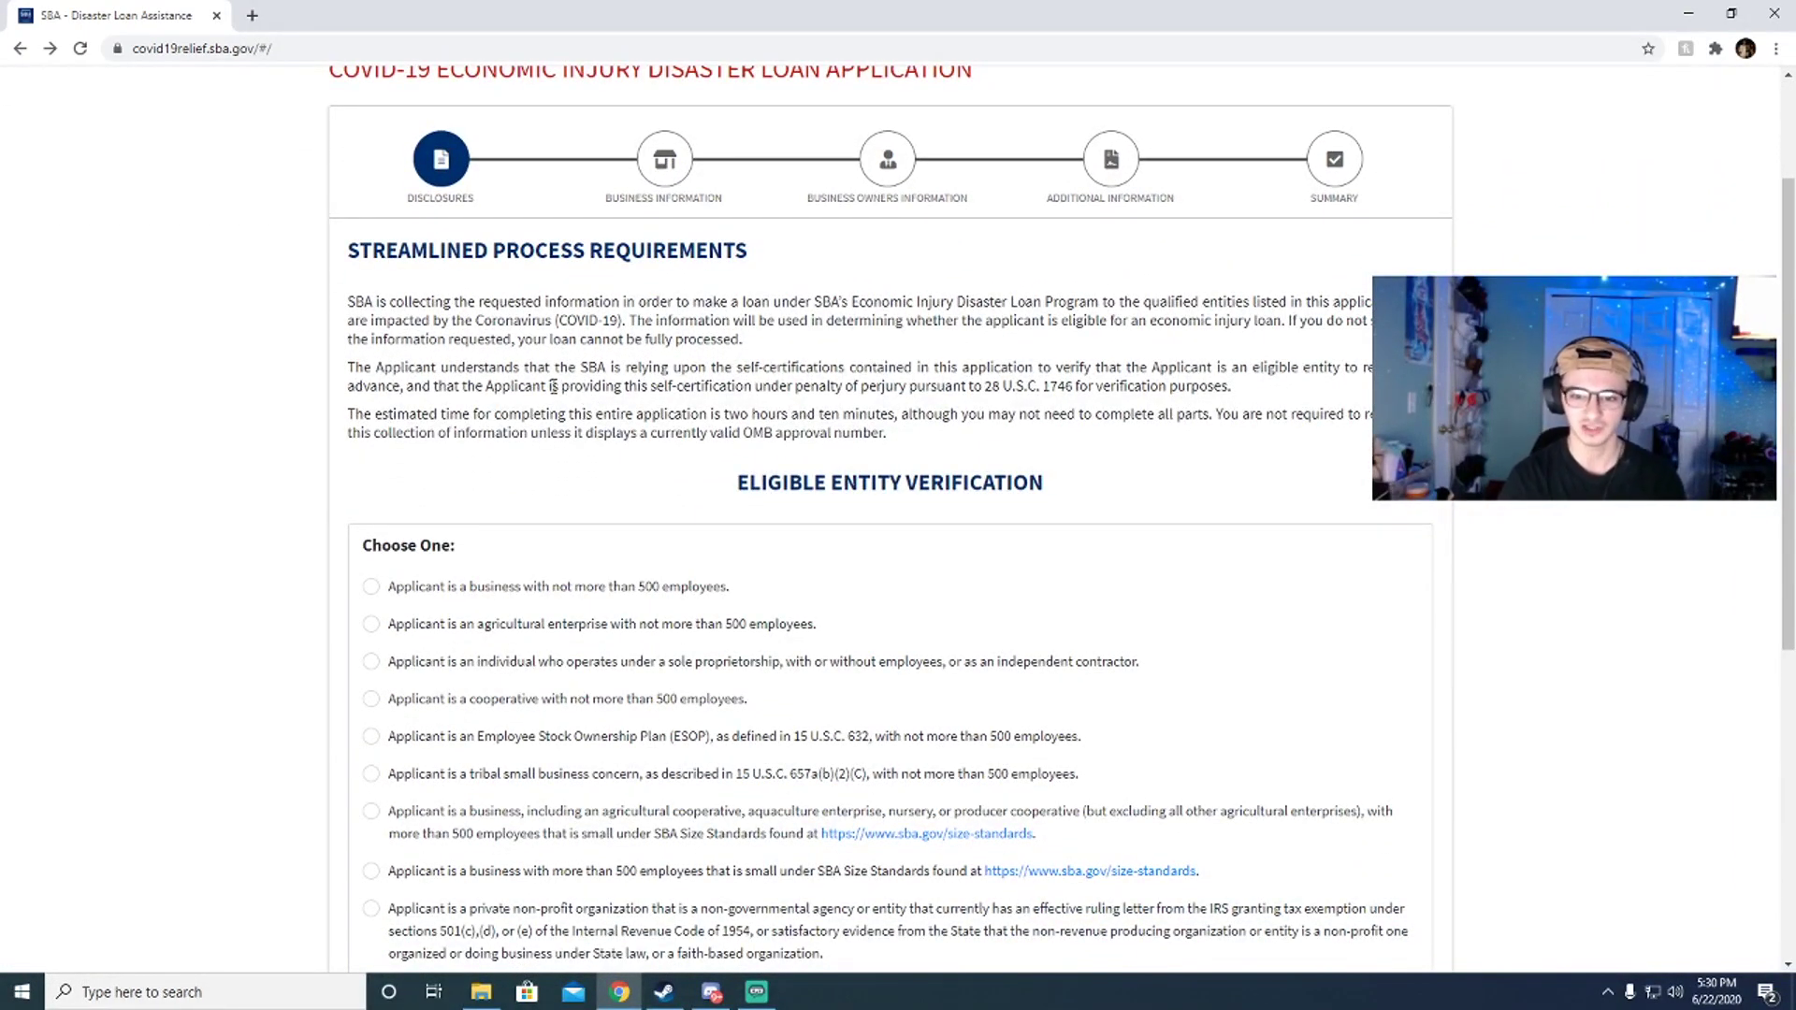
{"action": "scroll", "coordinate": [556, 385], "scroll_direction": "down", "scroll_amount": 2}
{"action": "scroll", "coordinate": [562, 401], "scroll_direction": "up", "scroll_amount": 4}
{"action": "scroll", "coordinate": [564, 404], "scroll_direction": "down", "scroll_amount": 2}
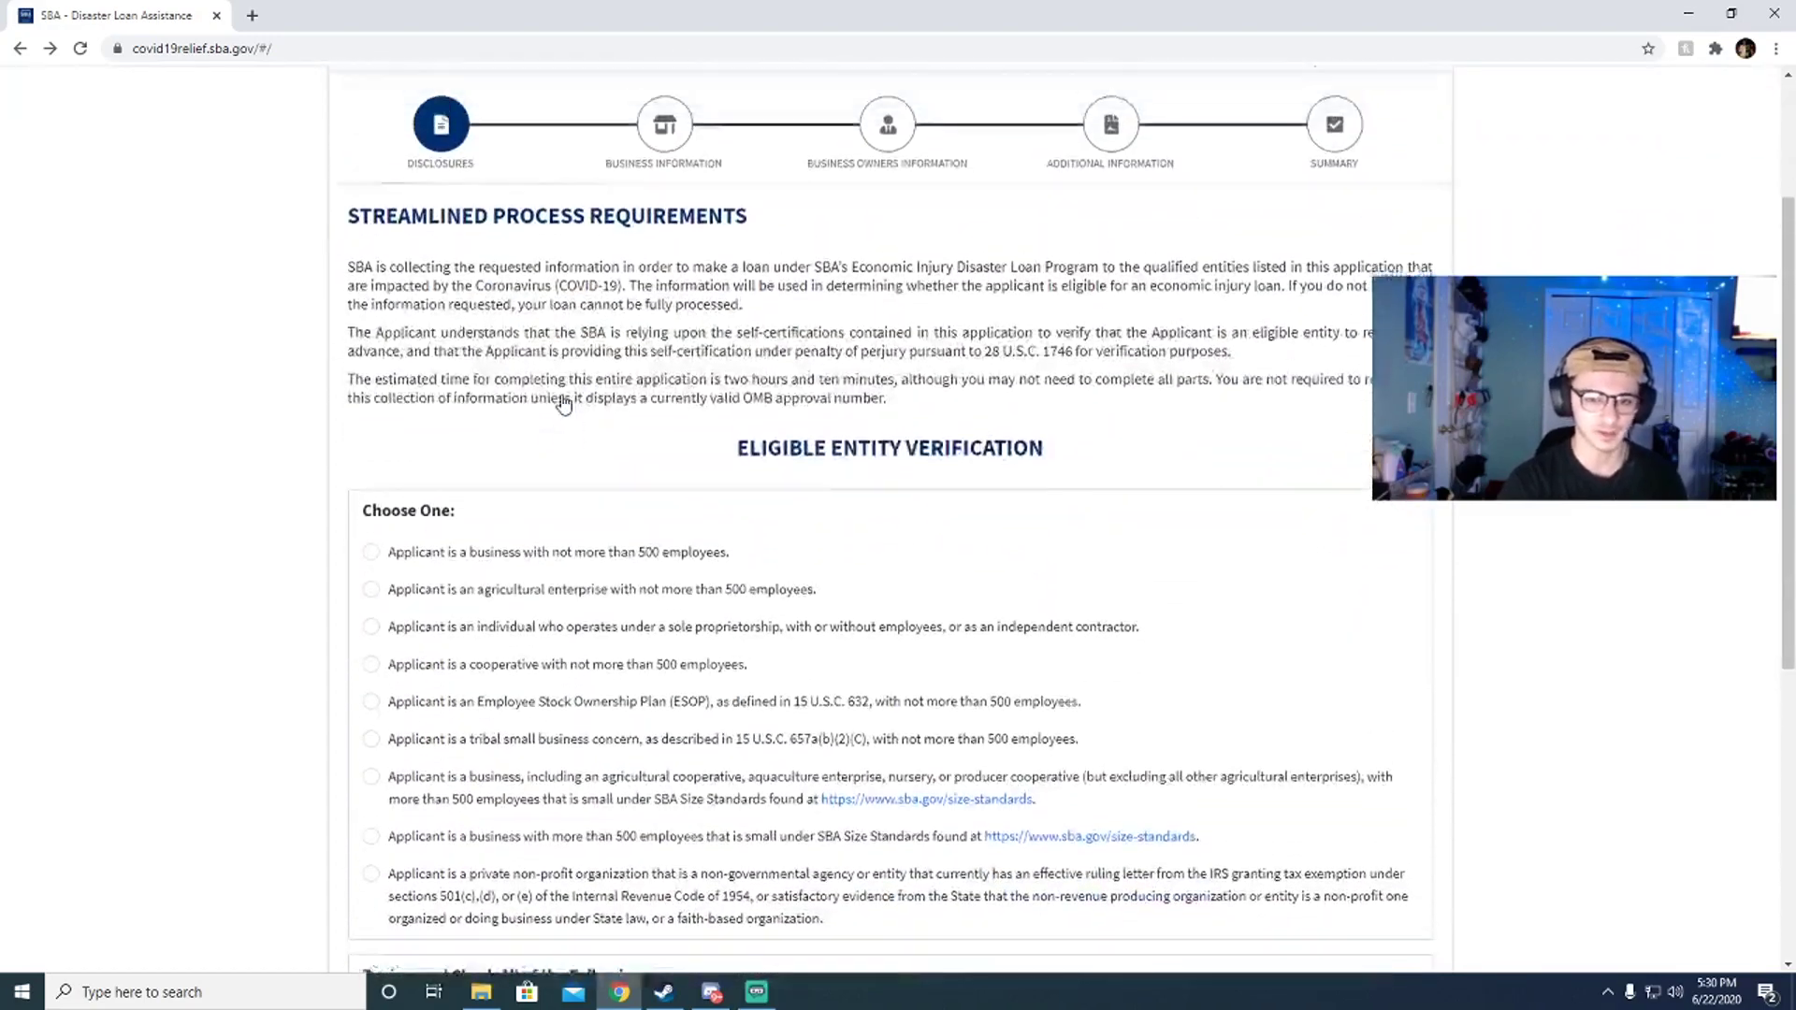
{"action": "scroll", "coordinate": [565, 404], "scroll_direction": "up", "scroll_amount": 2}
{"action": "scroll", "coordinate": [677, 499], "scroll_direction": "down", "scroll_amount": 1}
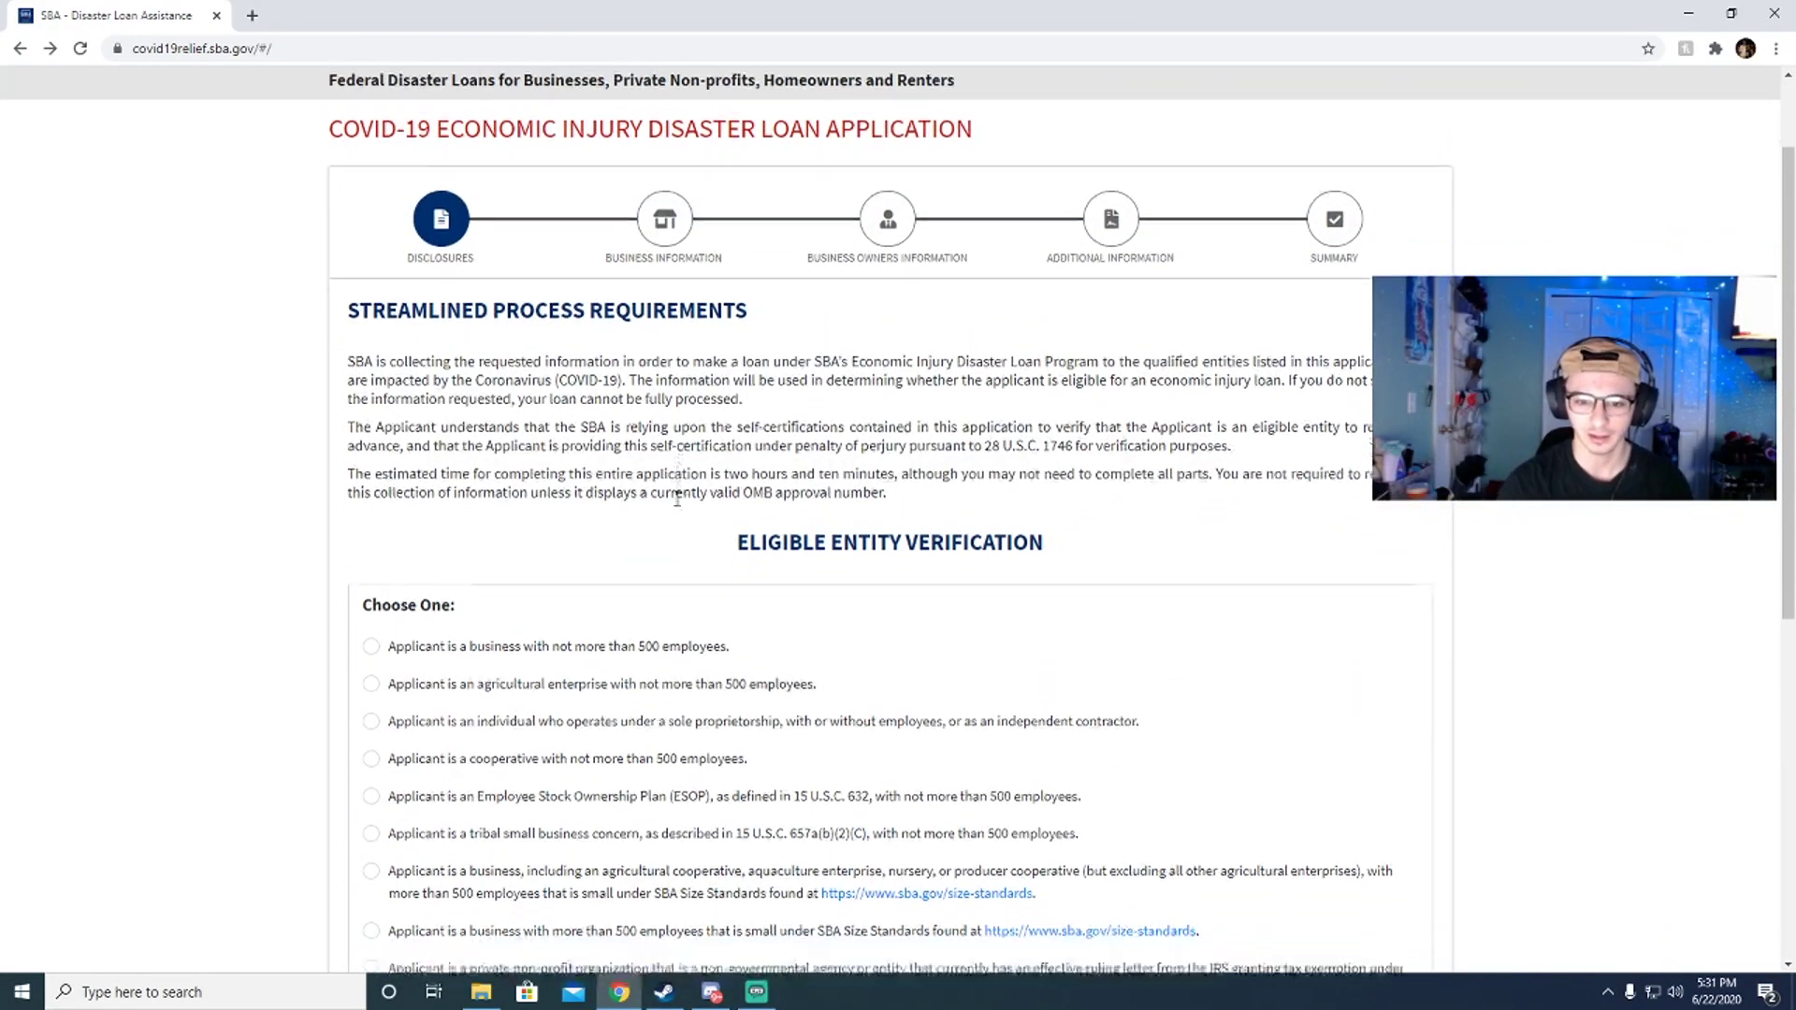
{"action": "scroll", "coordinate": [655, 496], "scroll_direction": "down", "scroll_amount": 2}
{"action": "scroll", "coordinate": [618, 496], "scroll_direction": "up", "scroll_amount": 2}
{"action": "scroll", "coordinate": [599, 499], "scroll_direction": "down", "scroll_amount": 2}
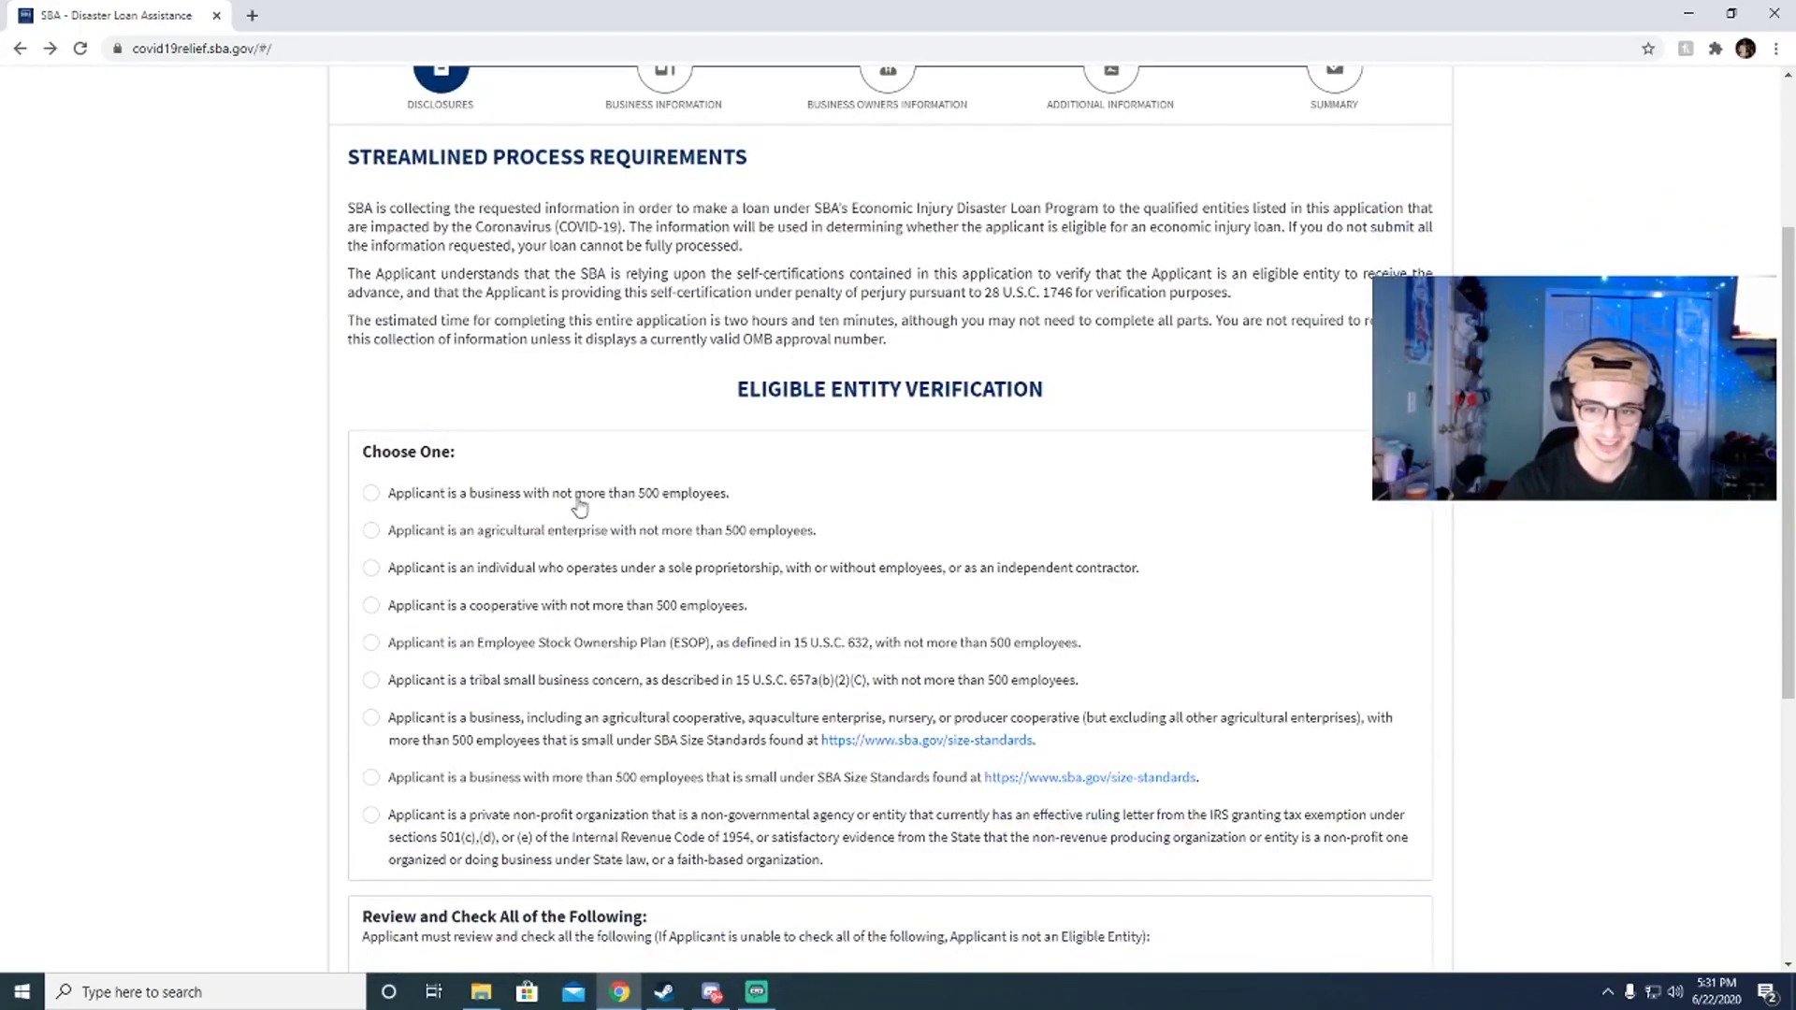
{"action": "scroll", "coordinate": [575, 524], "scroll_direction": "down", "scroll_amount": 1}
{"action": "scroll", "coordinate": [533, 557], "scroll_direction": "up", "scroll_amount": 1}
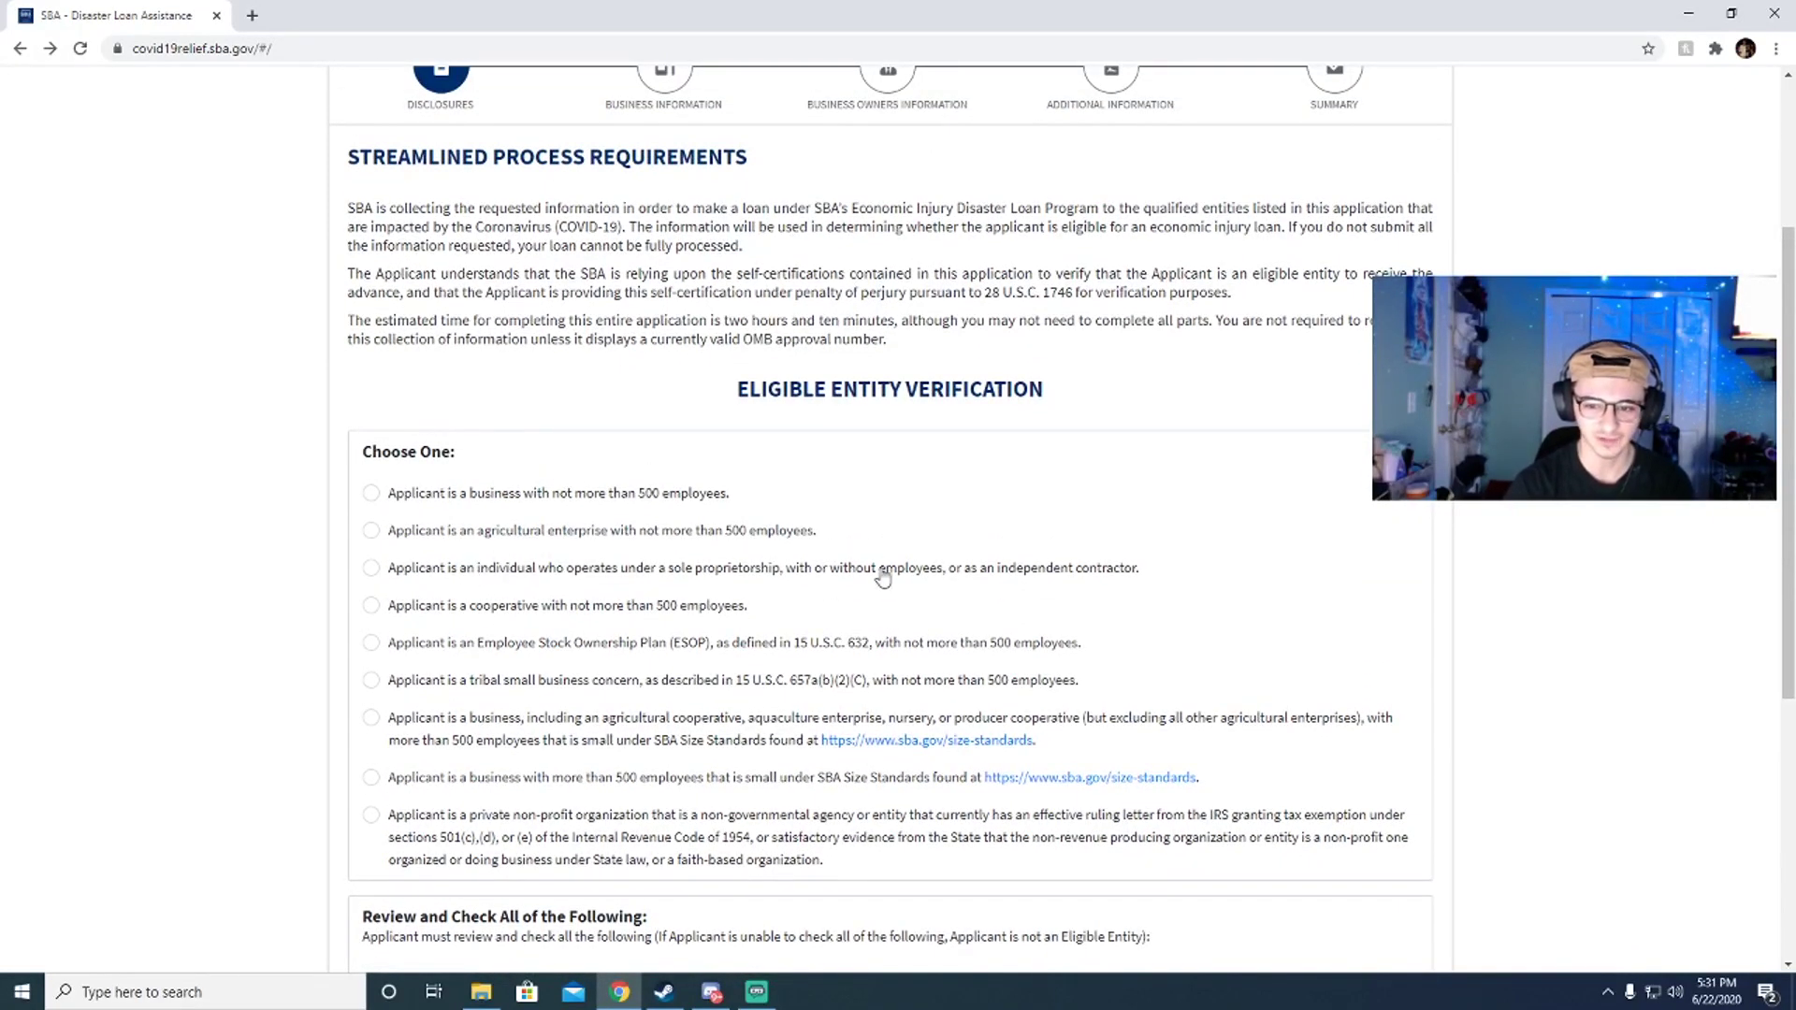
{"action": "left_click", "coordinate": [467, 567]}
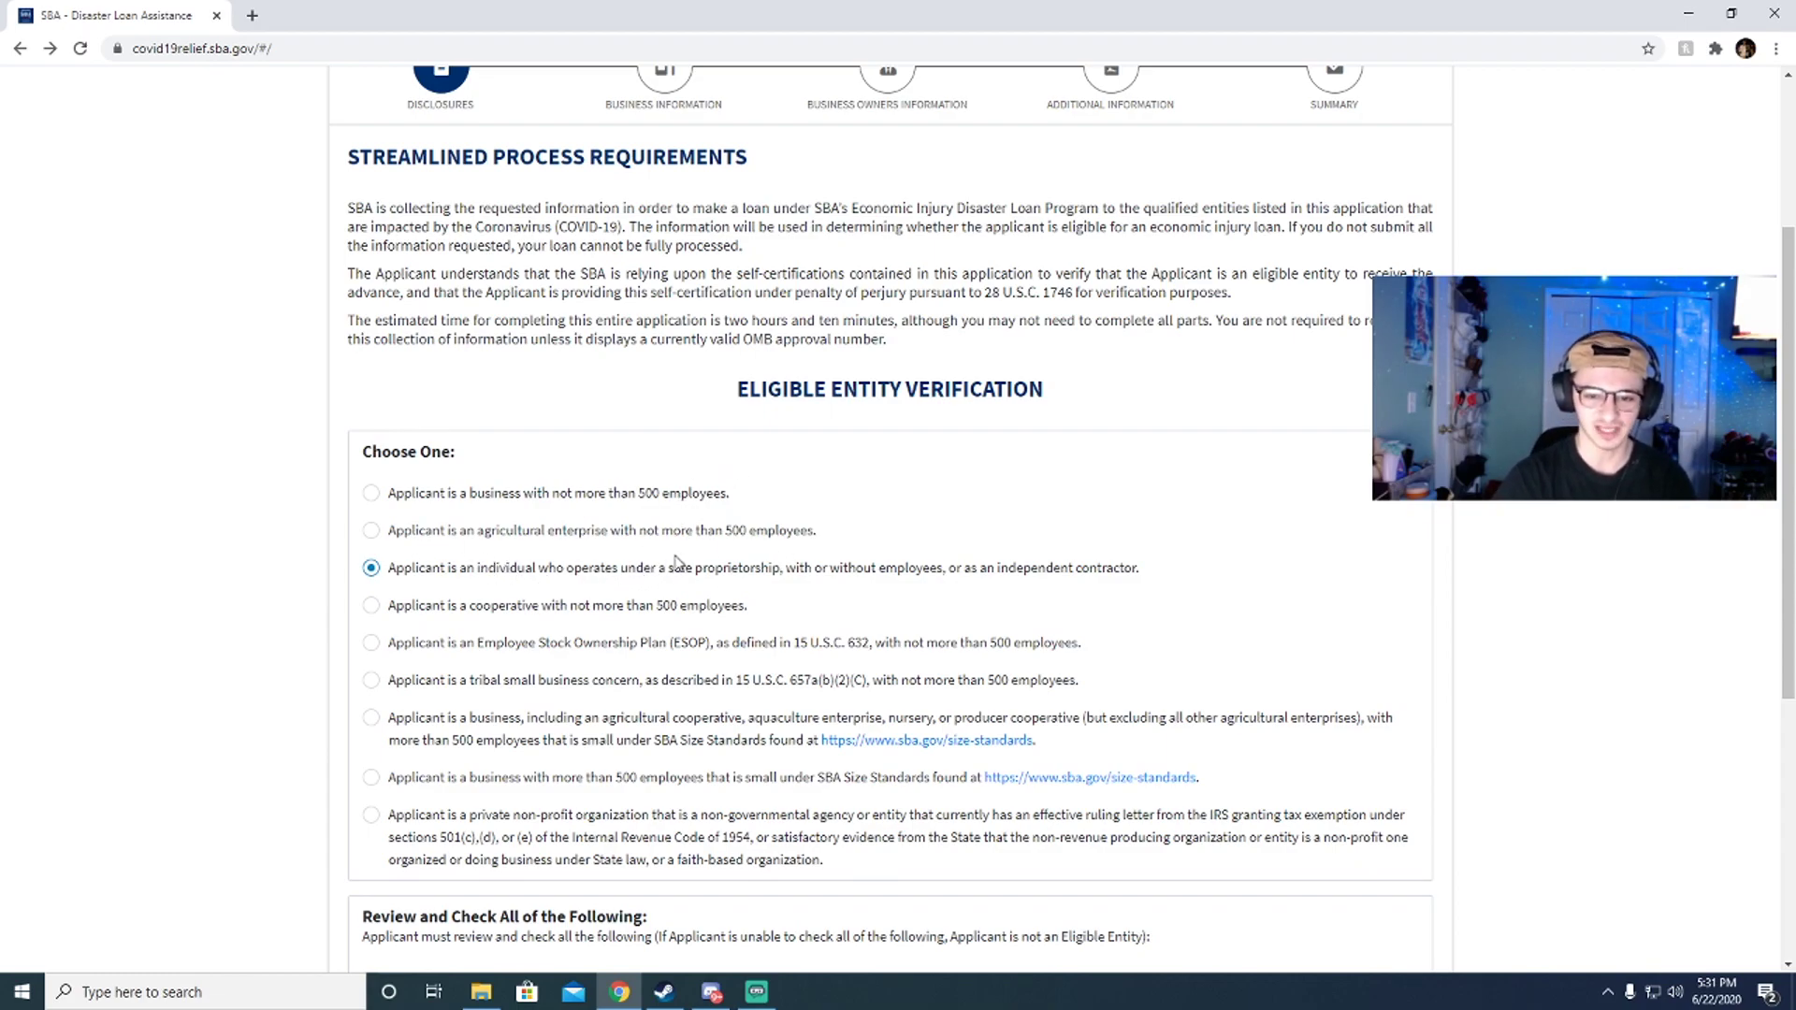
Step: Review the chosen sole proprietorship option and move down to the review checklist
{"action": "scroll", "coordinate": [676, 561], "scroll_direction": "down", "scroll_amount": 5}
{"action": "scroll", "coordinate": [645, 560], "scroll_direction": "up", "scroll_amount": 8}
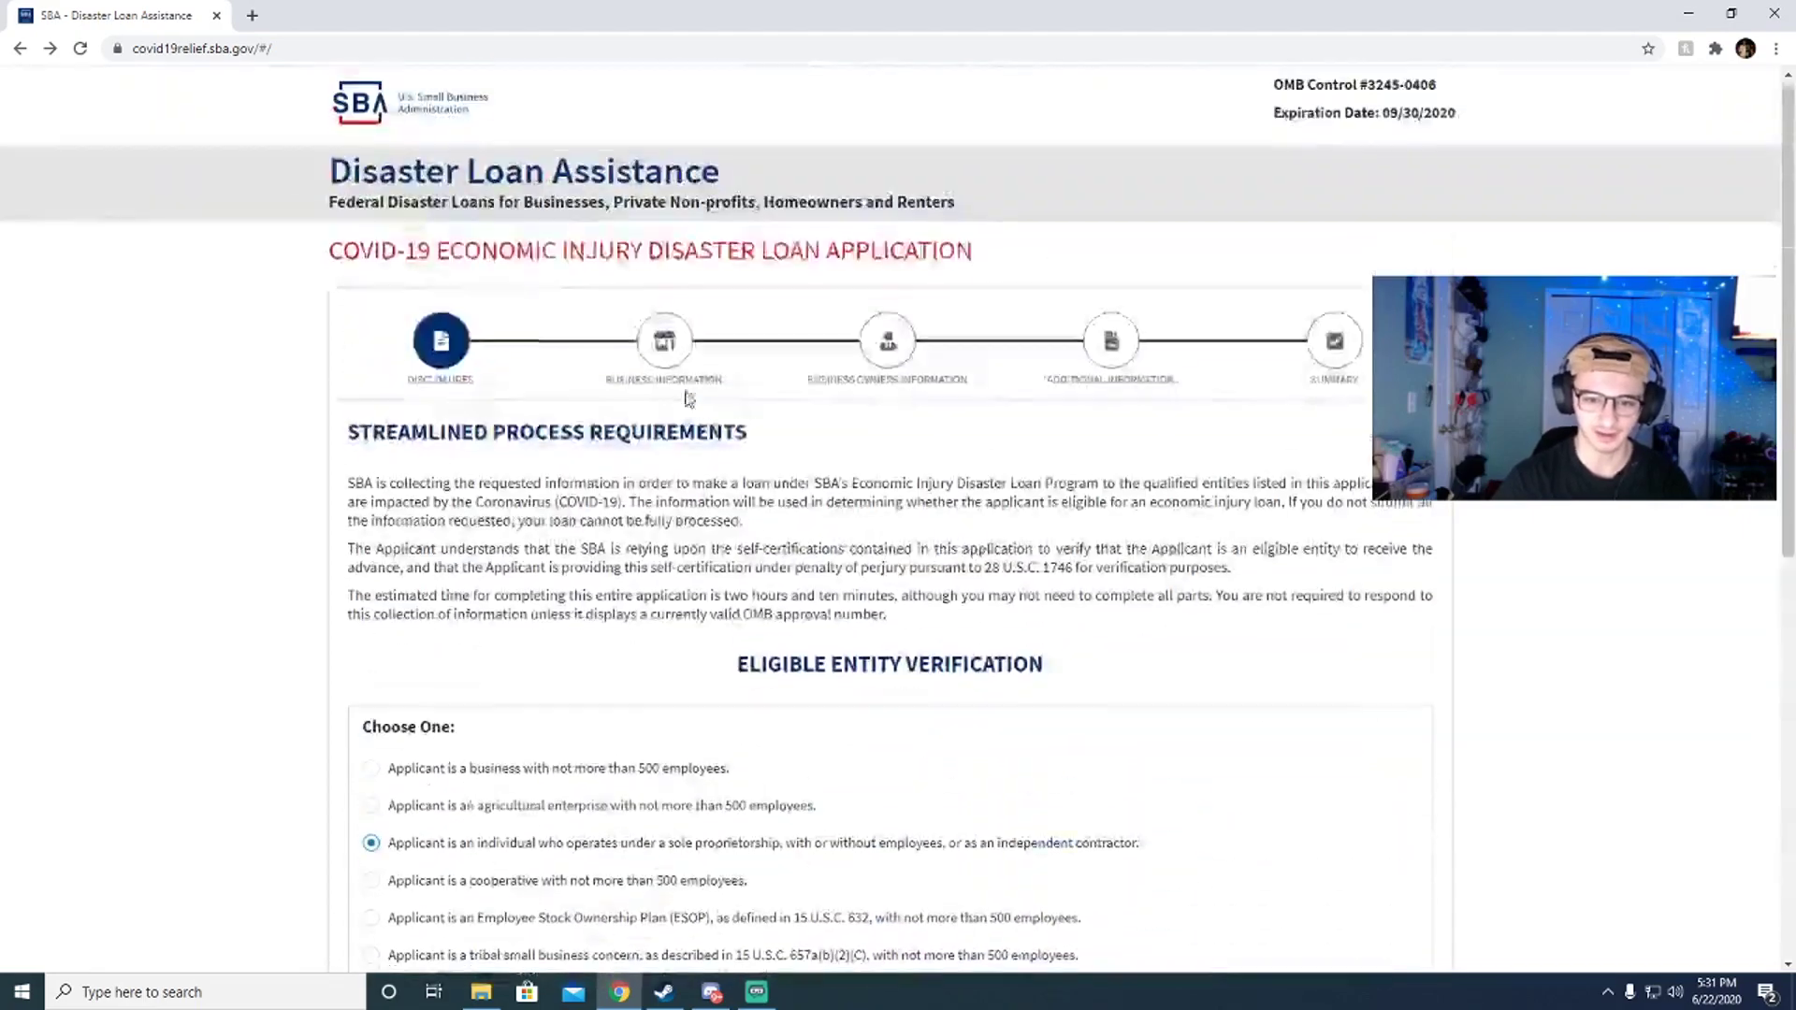
{"action": "scroll", "coordinate": [689, 398], "scroll_direction": "down", "scroll_amount": 4}
{"action": "scroll", "coordinate": [506, 454], "scroll_direction": "up", "scroll_amount": 3}
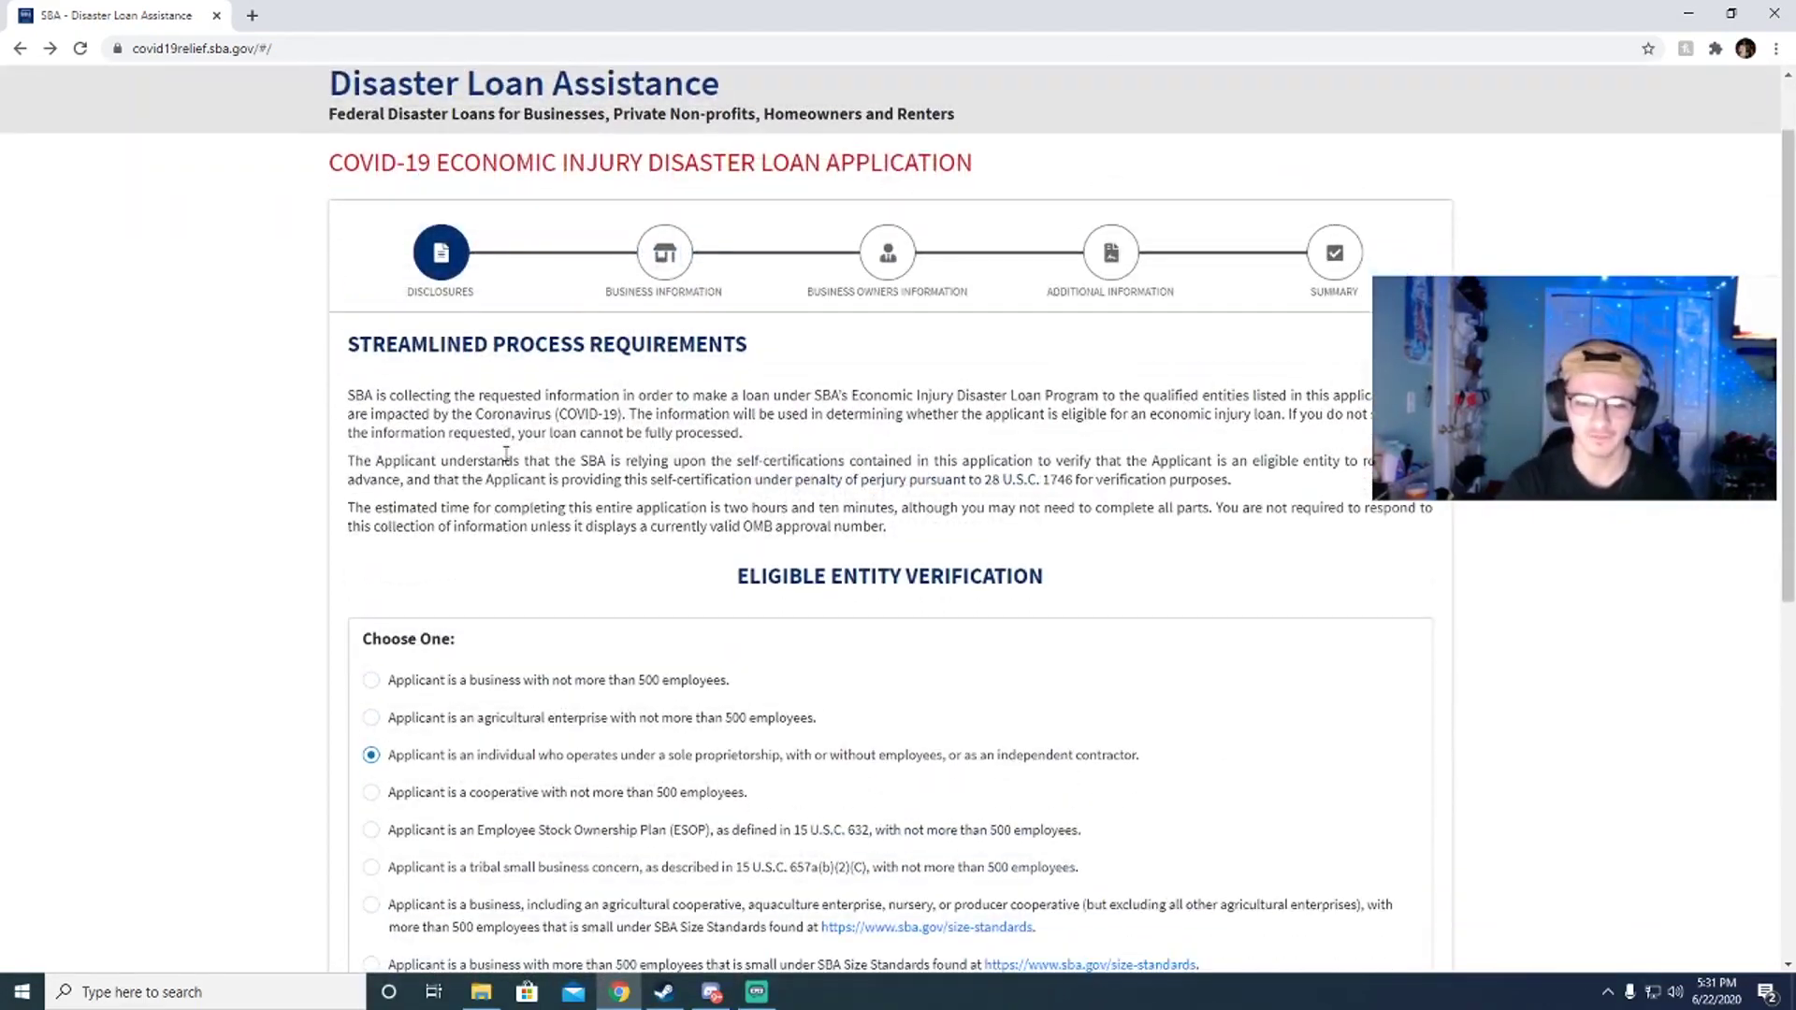
{"action": "scroll", "coordinate": [505, 454], "scroll_direction": "down", "scroll_amount": 1}
{"action": "scroll", "coordinate": [505, 453], "scroll_direction": "up", "scroll_amount": 2}
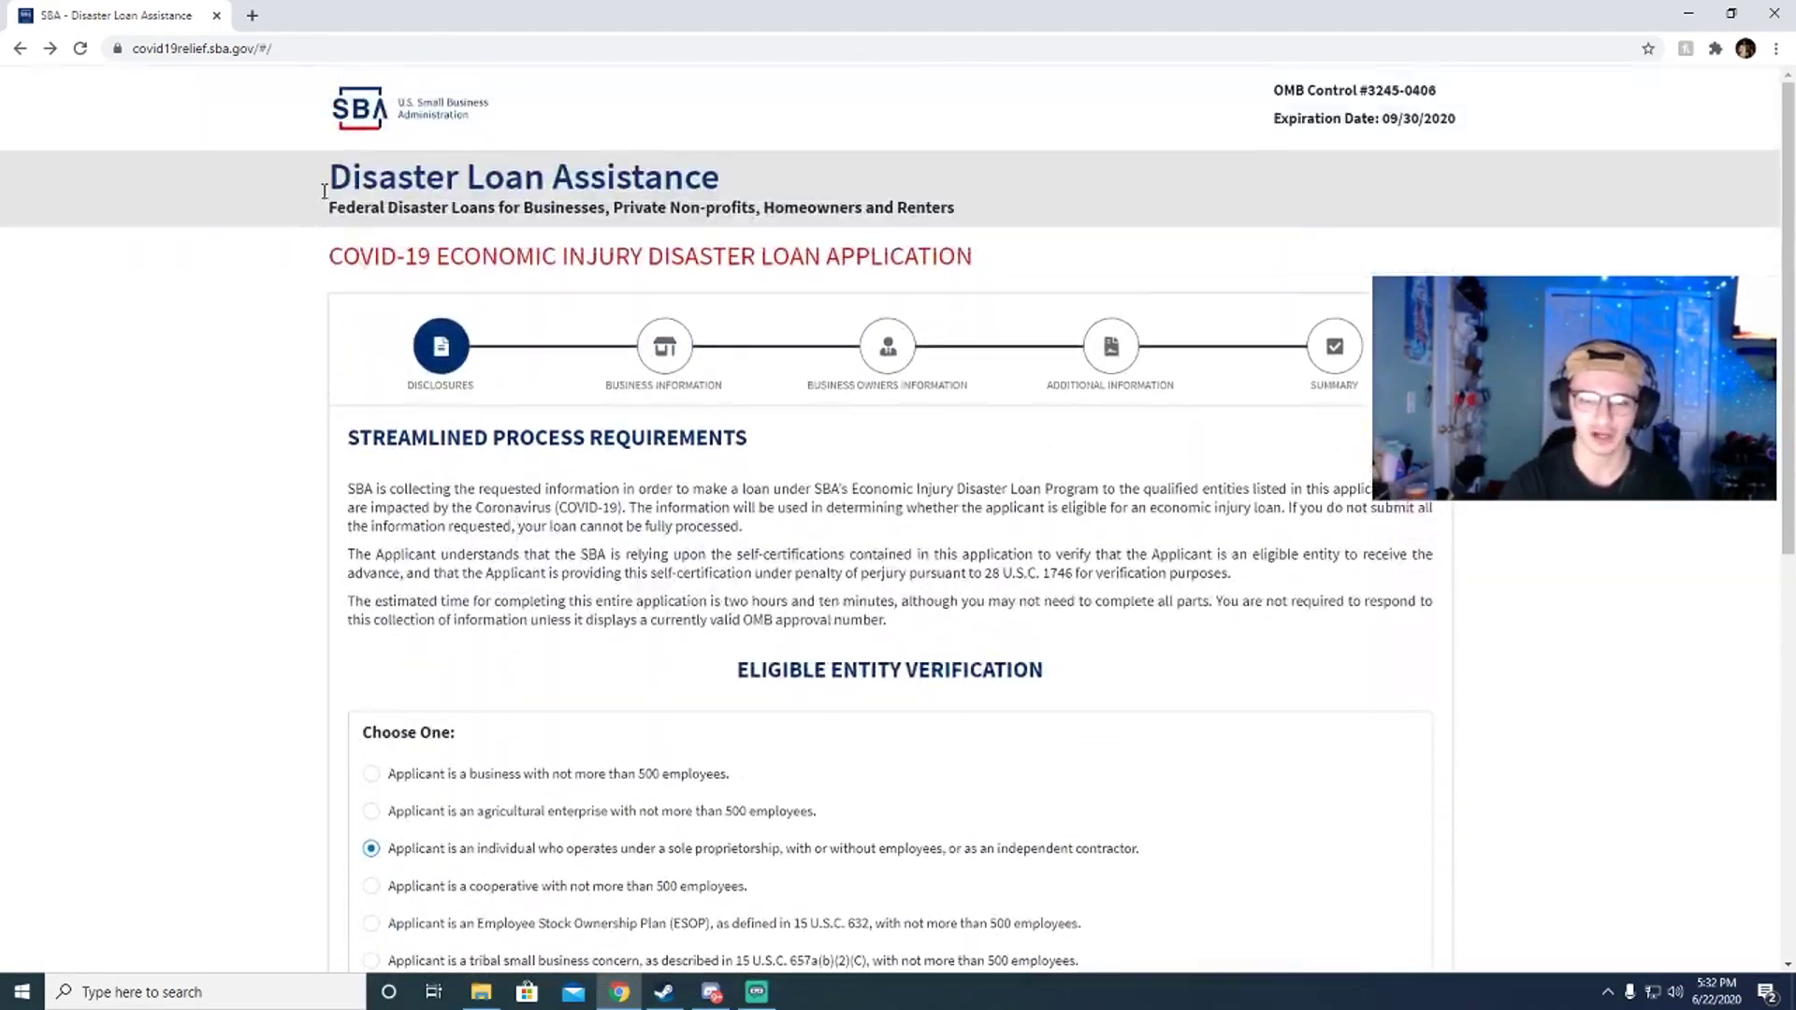
{"action": "left_click", "coordinate": [354, 48]}
{"action": "left_click", "coordinate": [372, 46]}
{"action": "scroll", "coordinate": [702, 374], "scroll_direction": "down", "scroll_amount": 4}
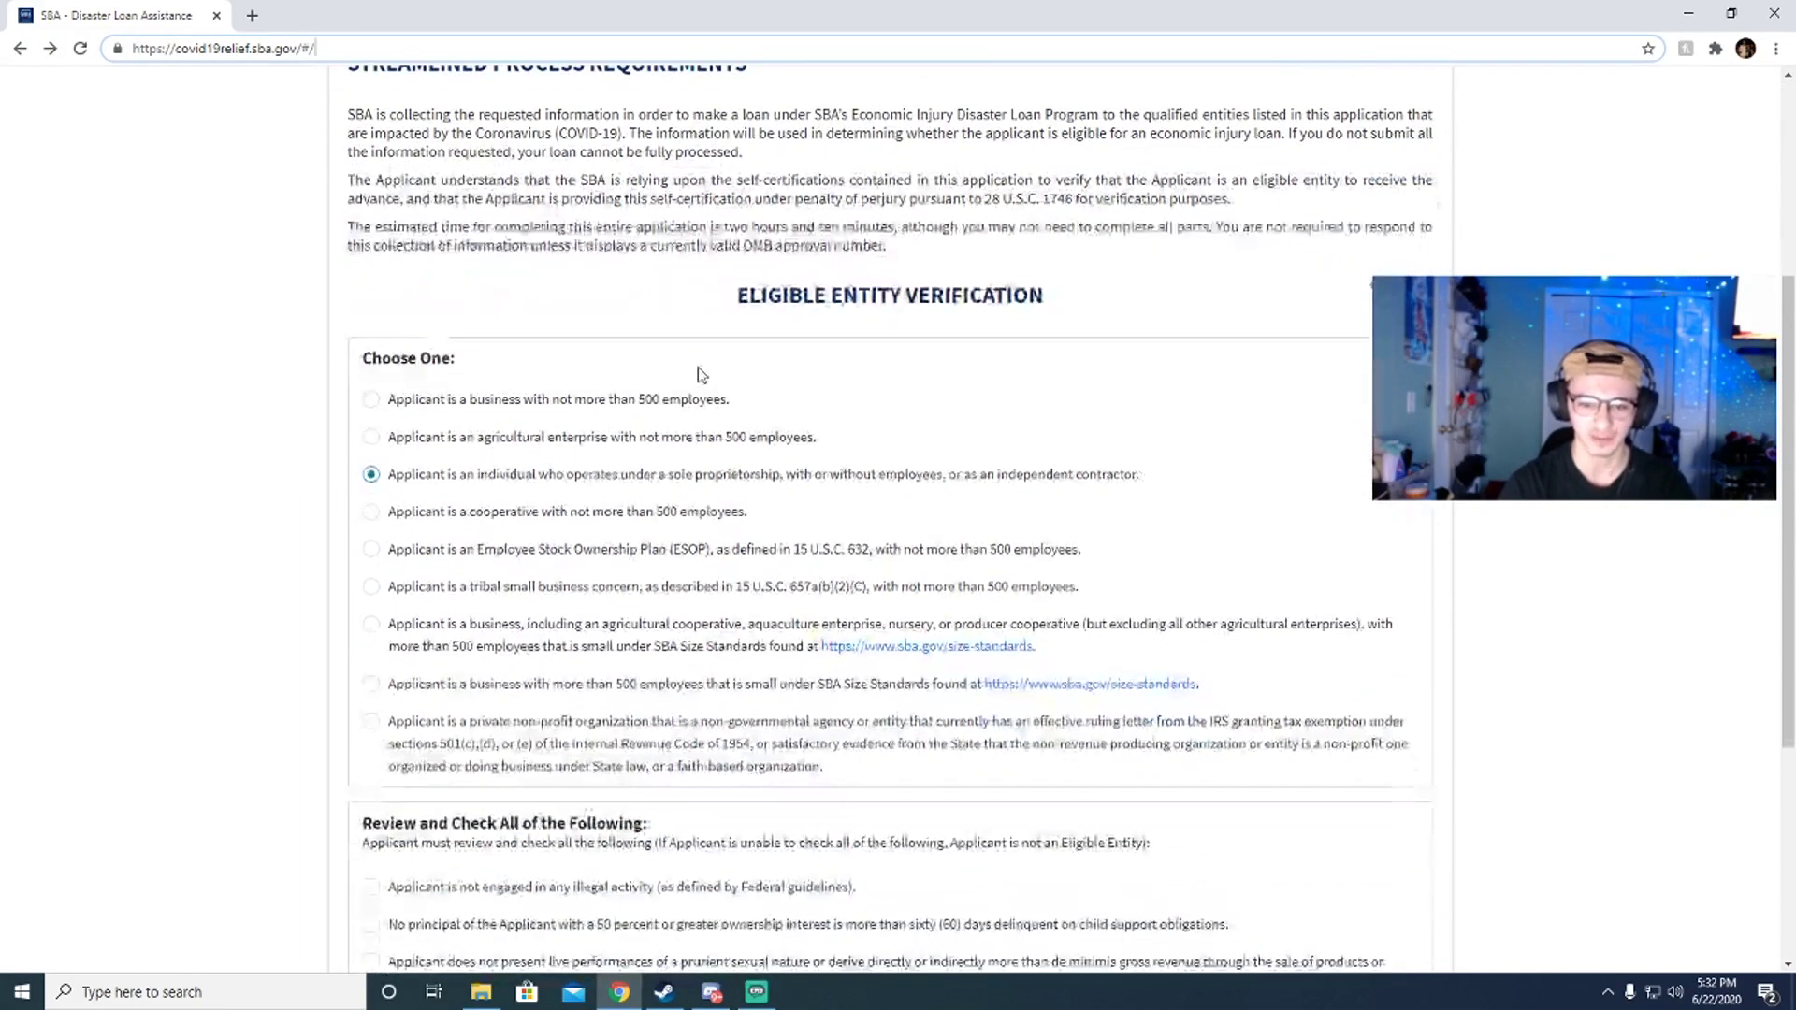
{"action": "left_click", "coordinate": [422, 481]}
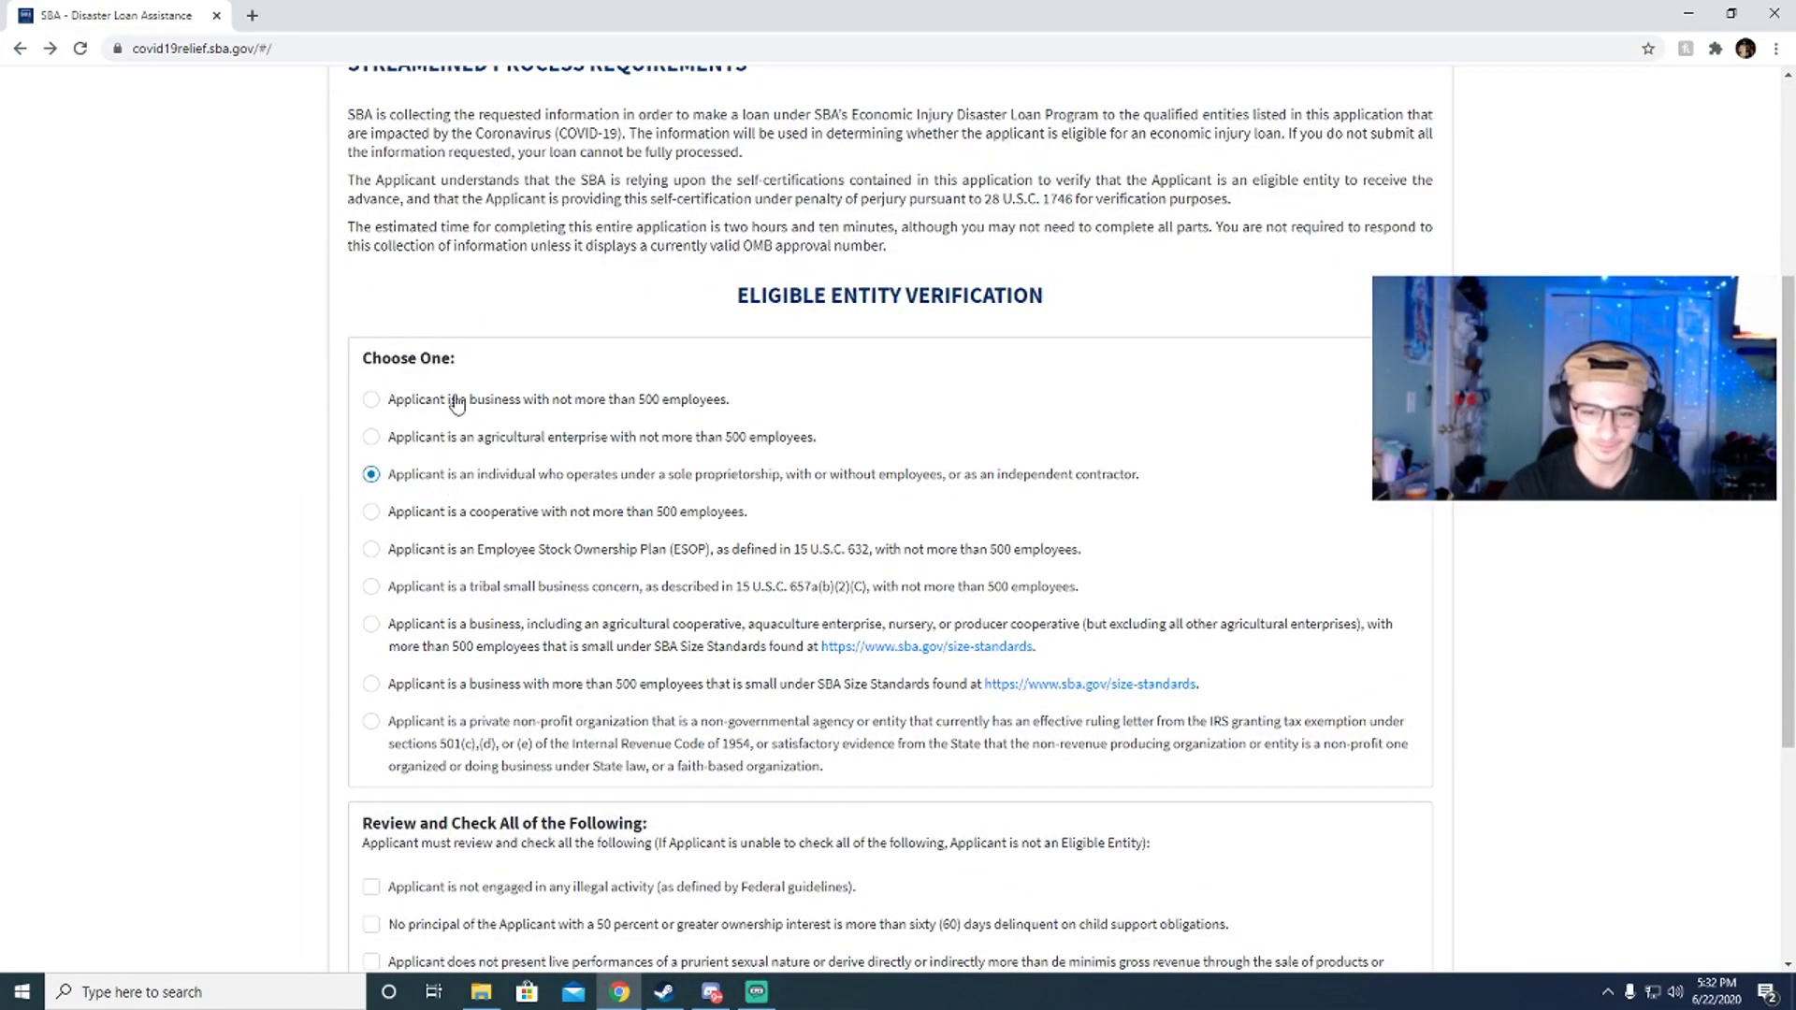
{"action": "scroll", "coordinate": [456, 402], "scroll_direction": "down", "scroll_amount": 4}
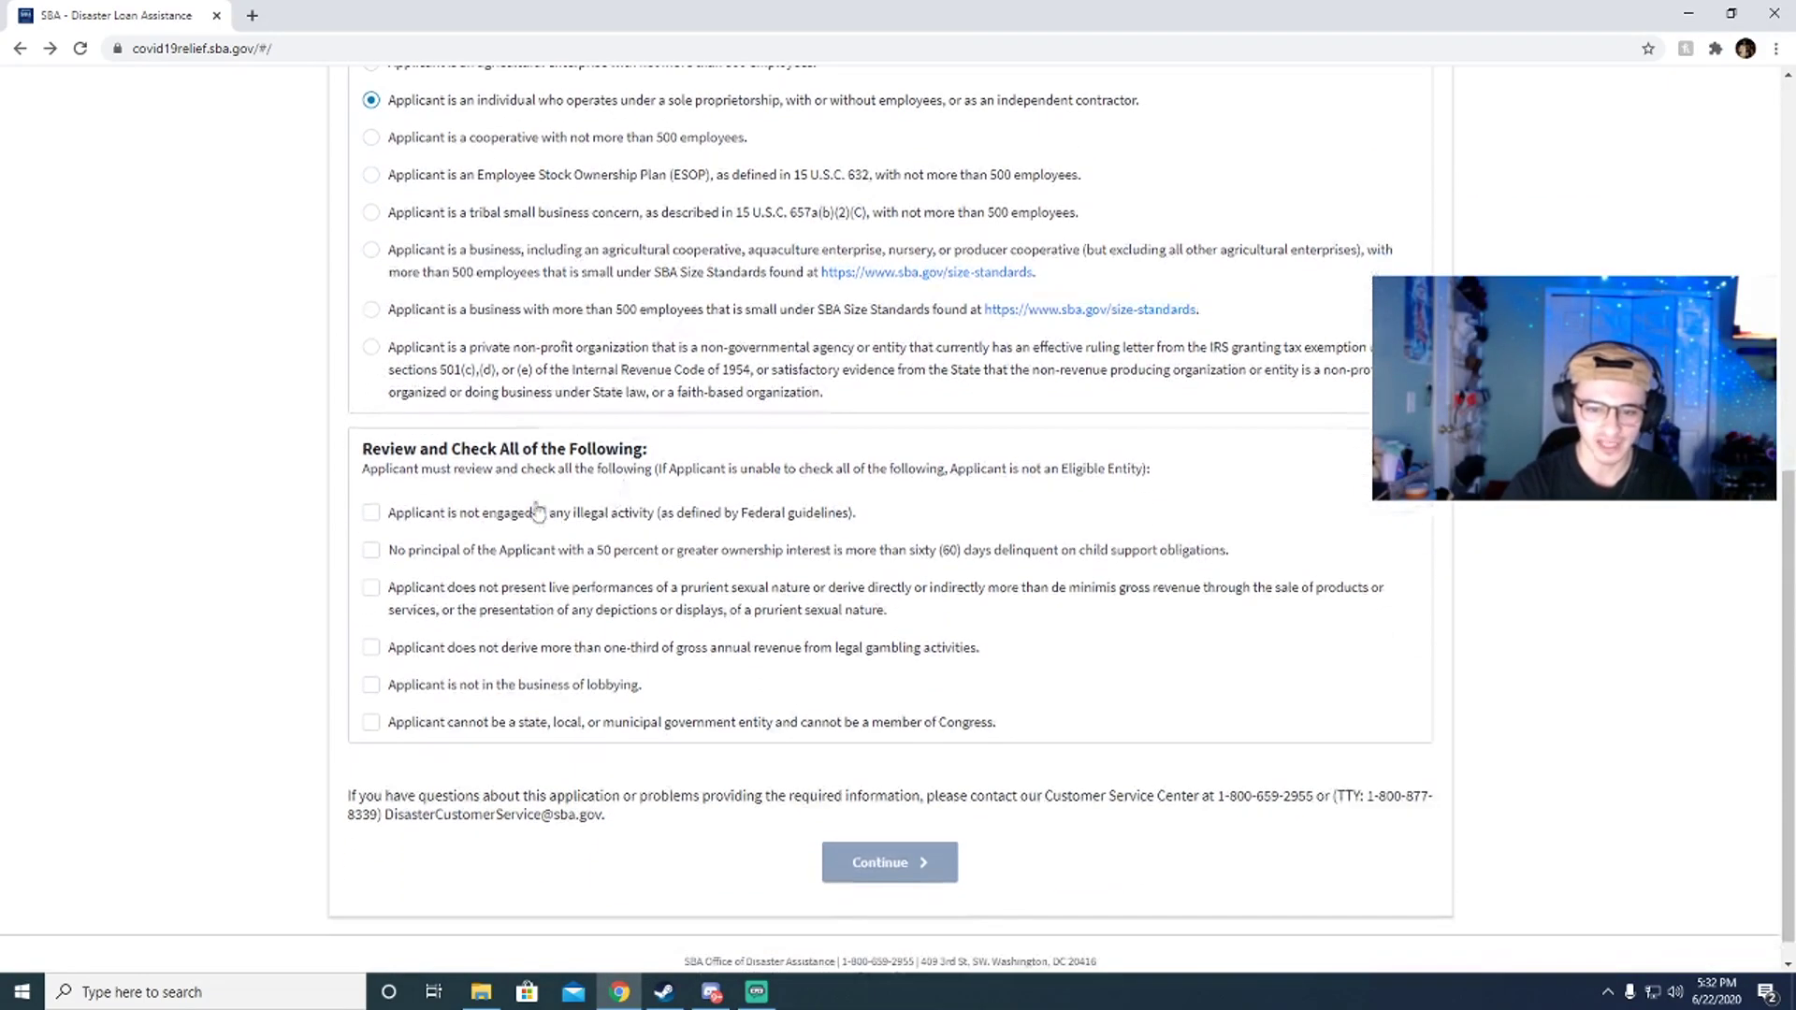
{"action": "scroll", "coordinate": [388, 443], "scroll_direction": "up", "scroll_amount": 3}
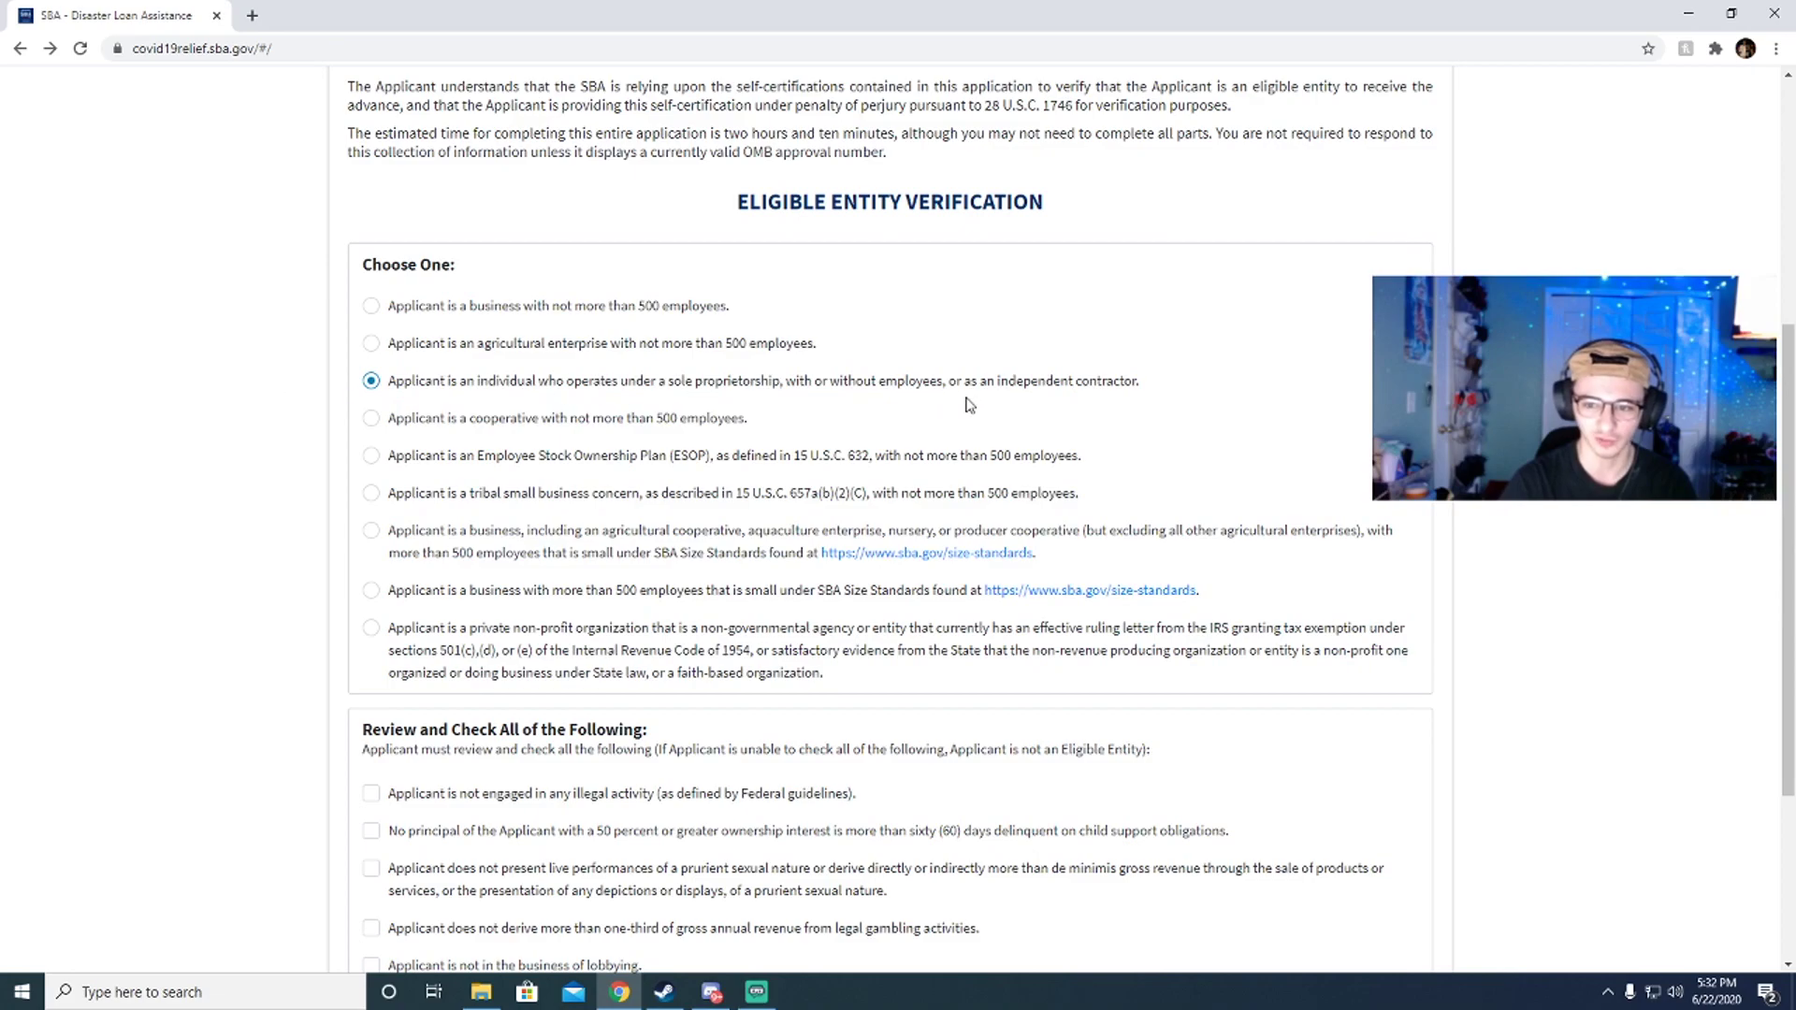
{"action": "left_click_drag", "start_coordinate": [1160, 384], "coordinate": [391, 379]}
{"action": "left_click", "coordinate": [503, 402]}
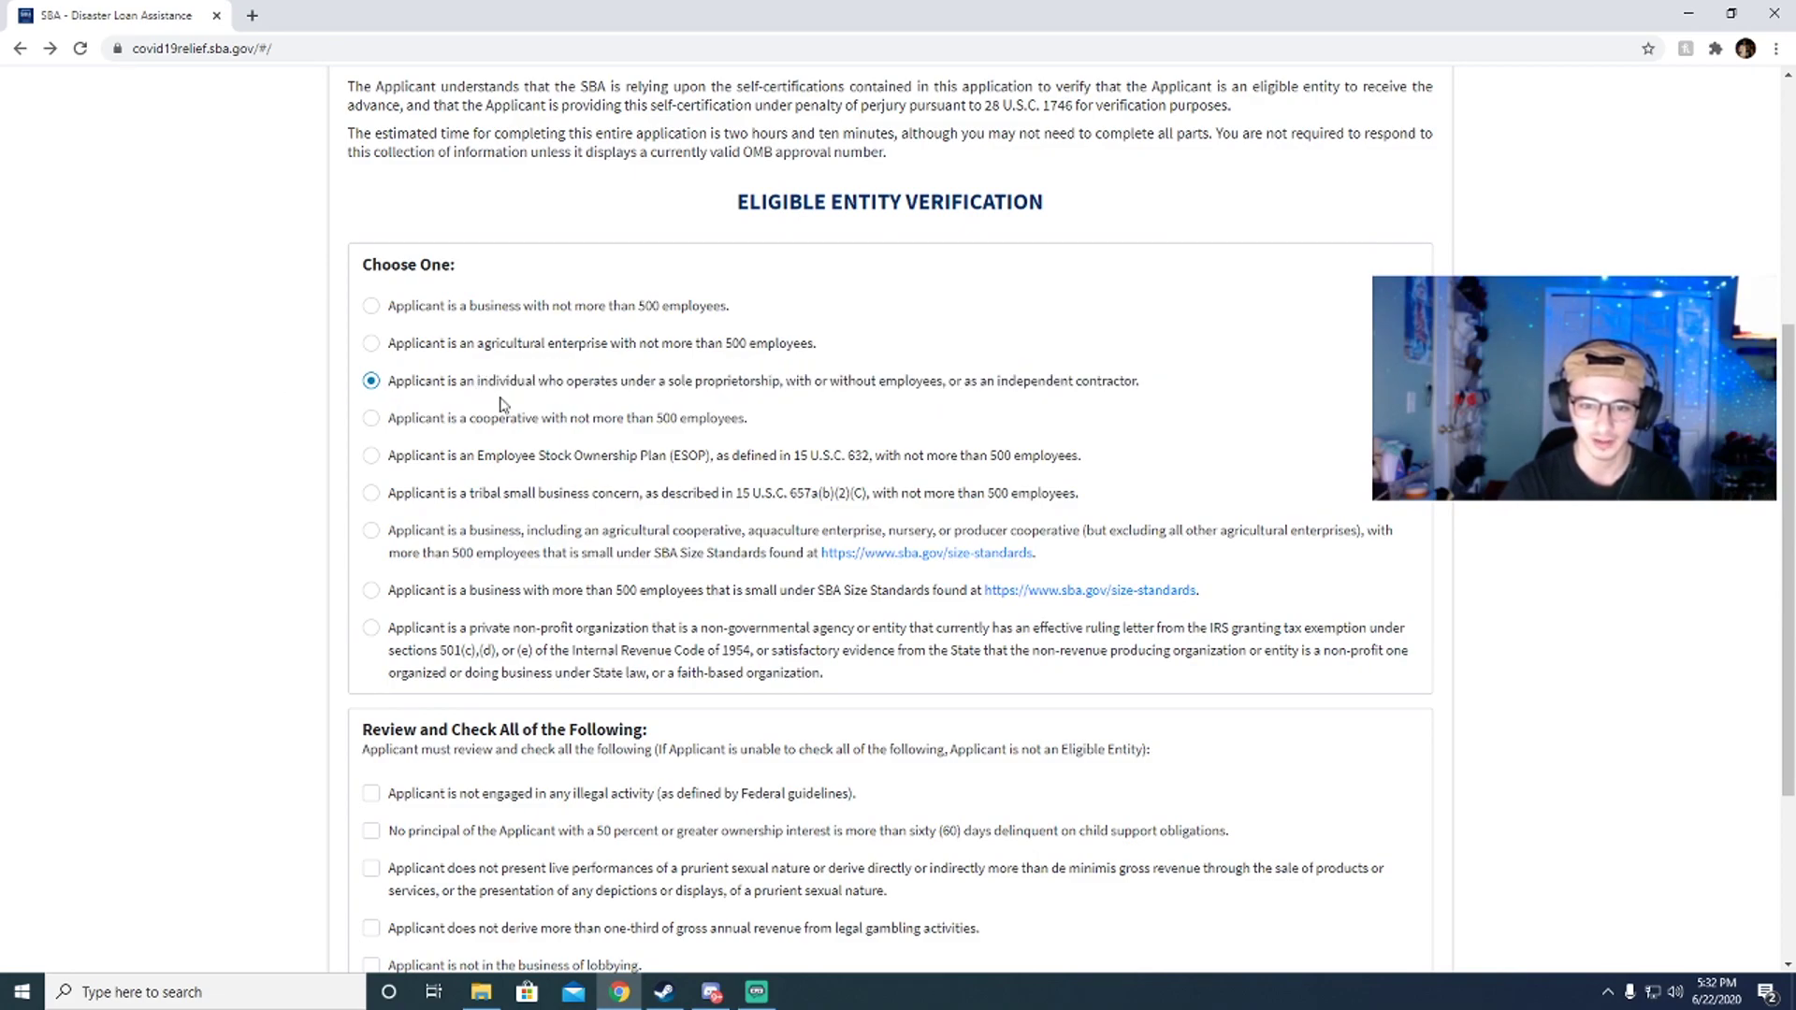
{"action": "scroll", "coordinate": [487, 431], "scroll_direction": "down", "scroll_amount": 3}
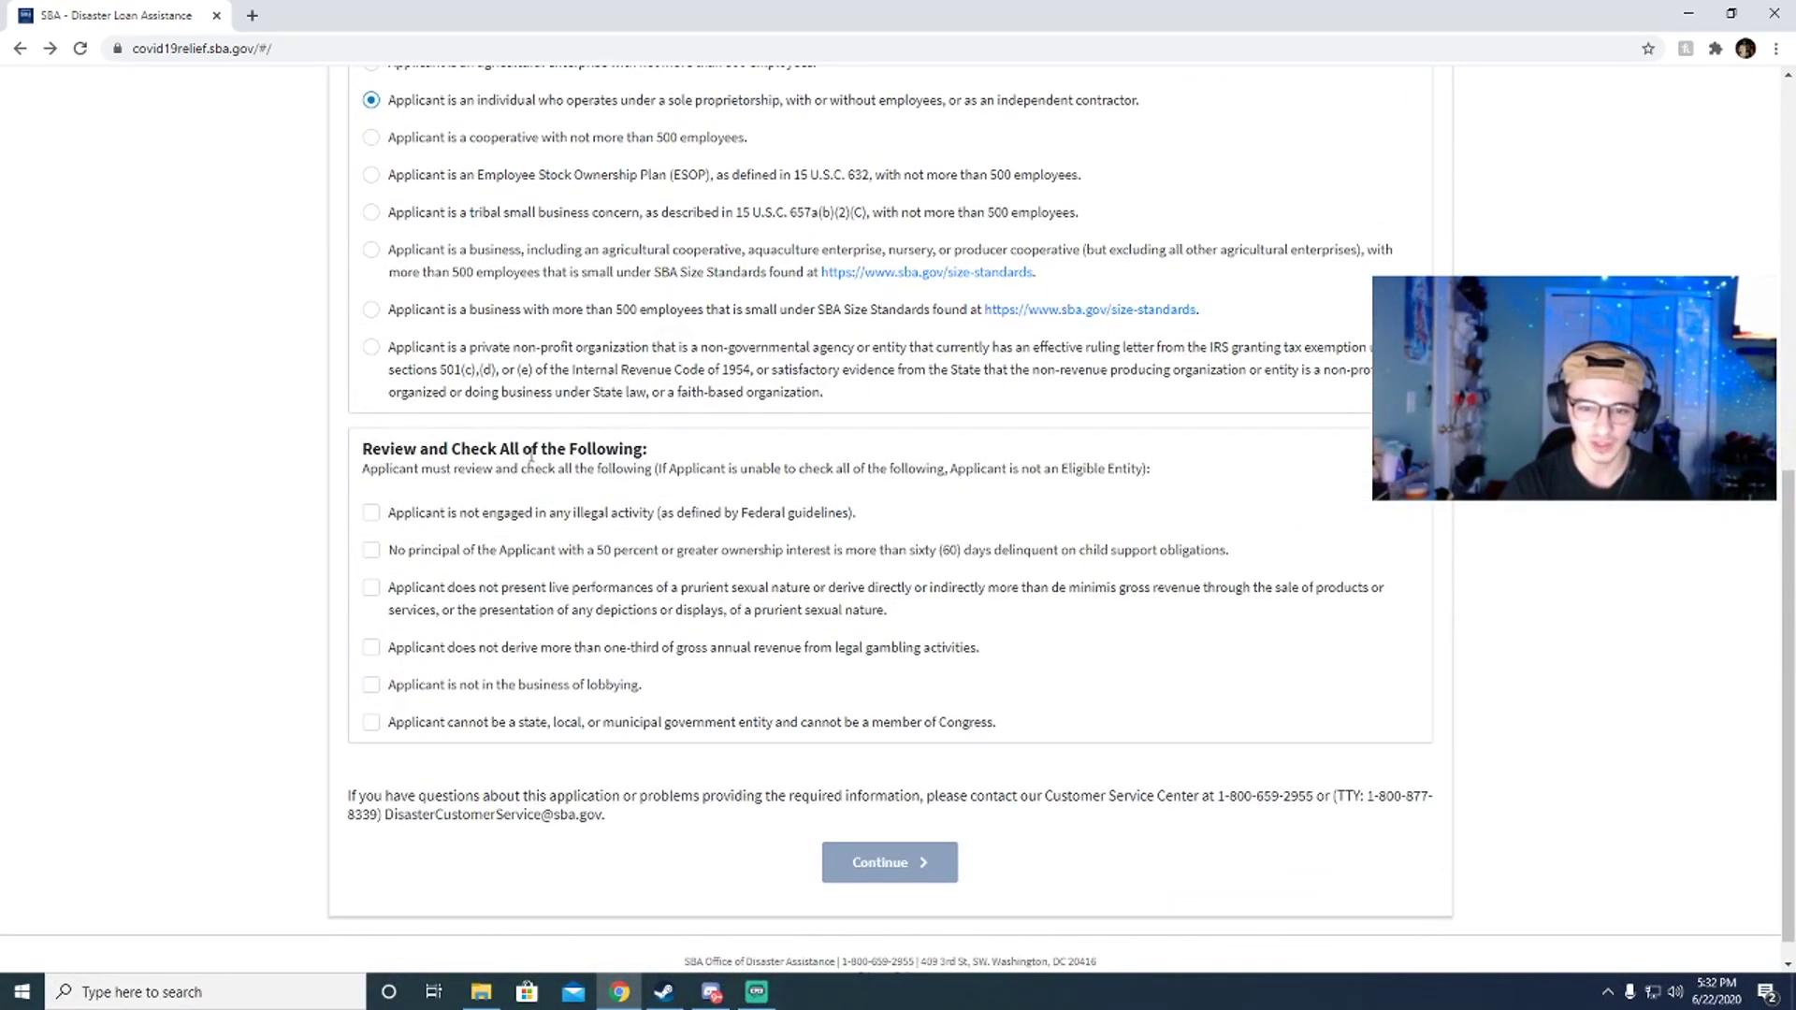
Step: Tick all six Review and Check statements, including the gambling revenue one
{"action": "left_click", "coordinate": [372, 512]}
{"action": "left_click", "coordinate": [371, 550]}
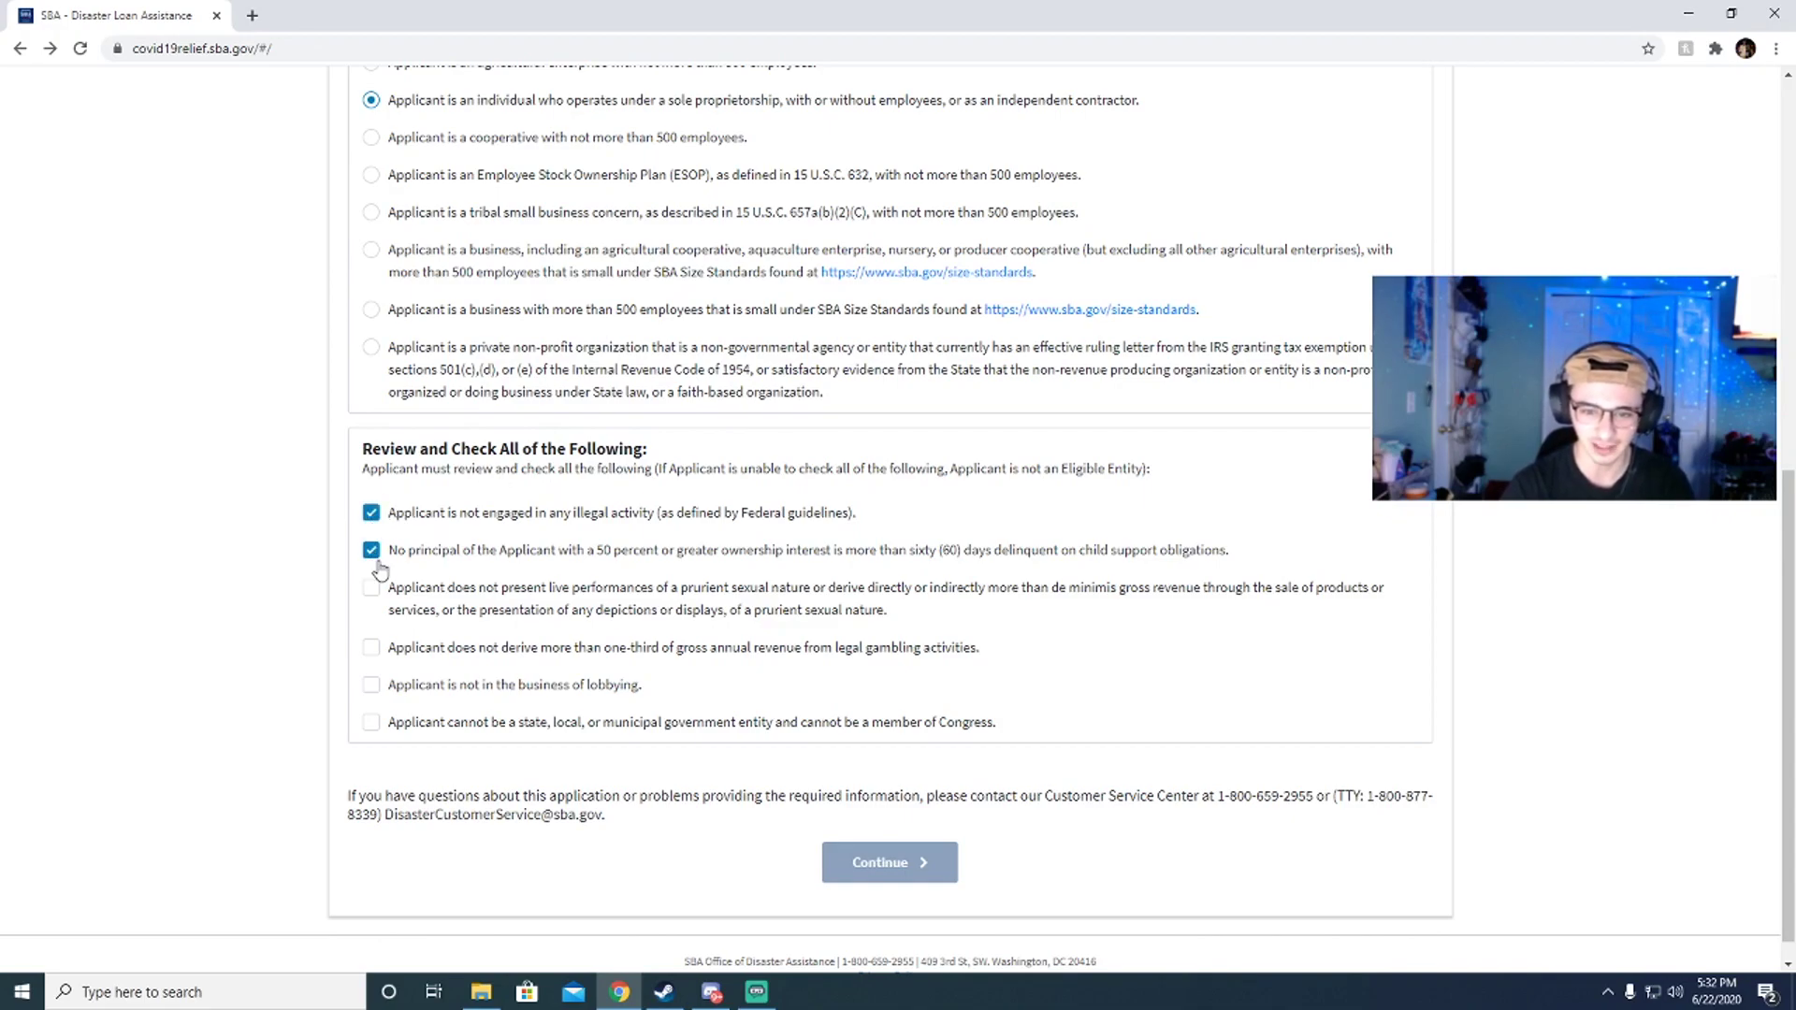
{"action": "left_click", "coordinate": [371, 587]}
{"action": "left_click", "coordinate": [371, 647]}
{"action": "left_click", "coordinate": [371, 685]}
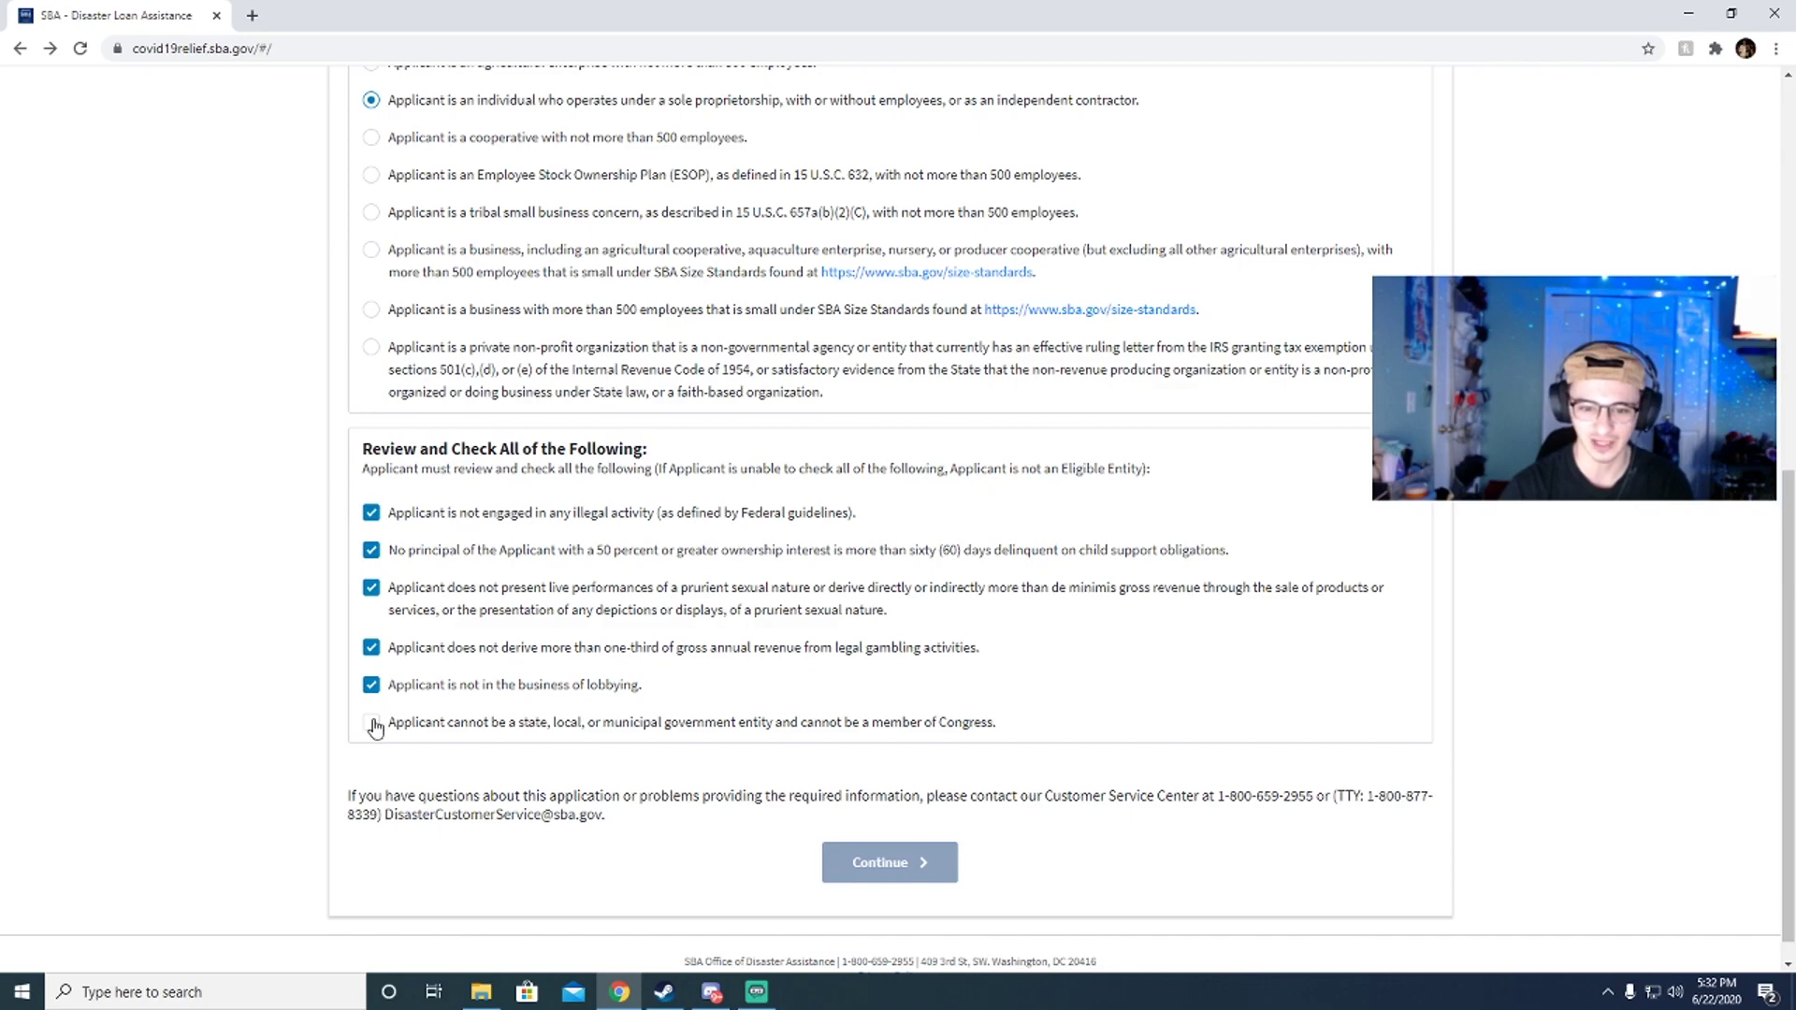
{"action": "left_click", "coordinate": [371, 723]}
{"action": "double_click", "coordinate": [365, 658]}
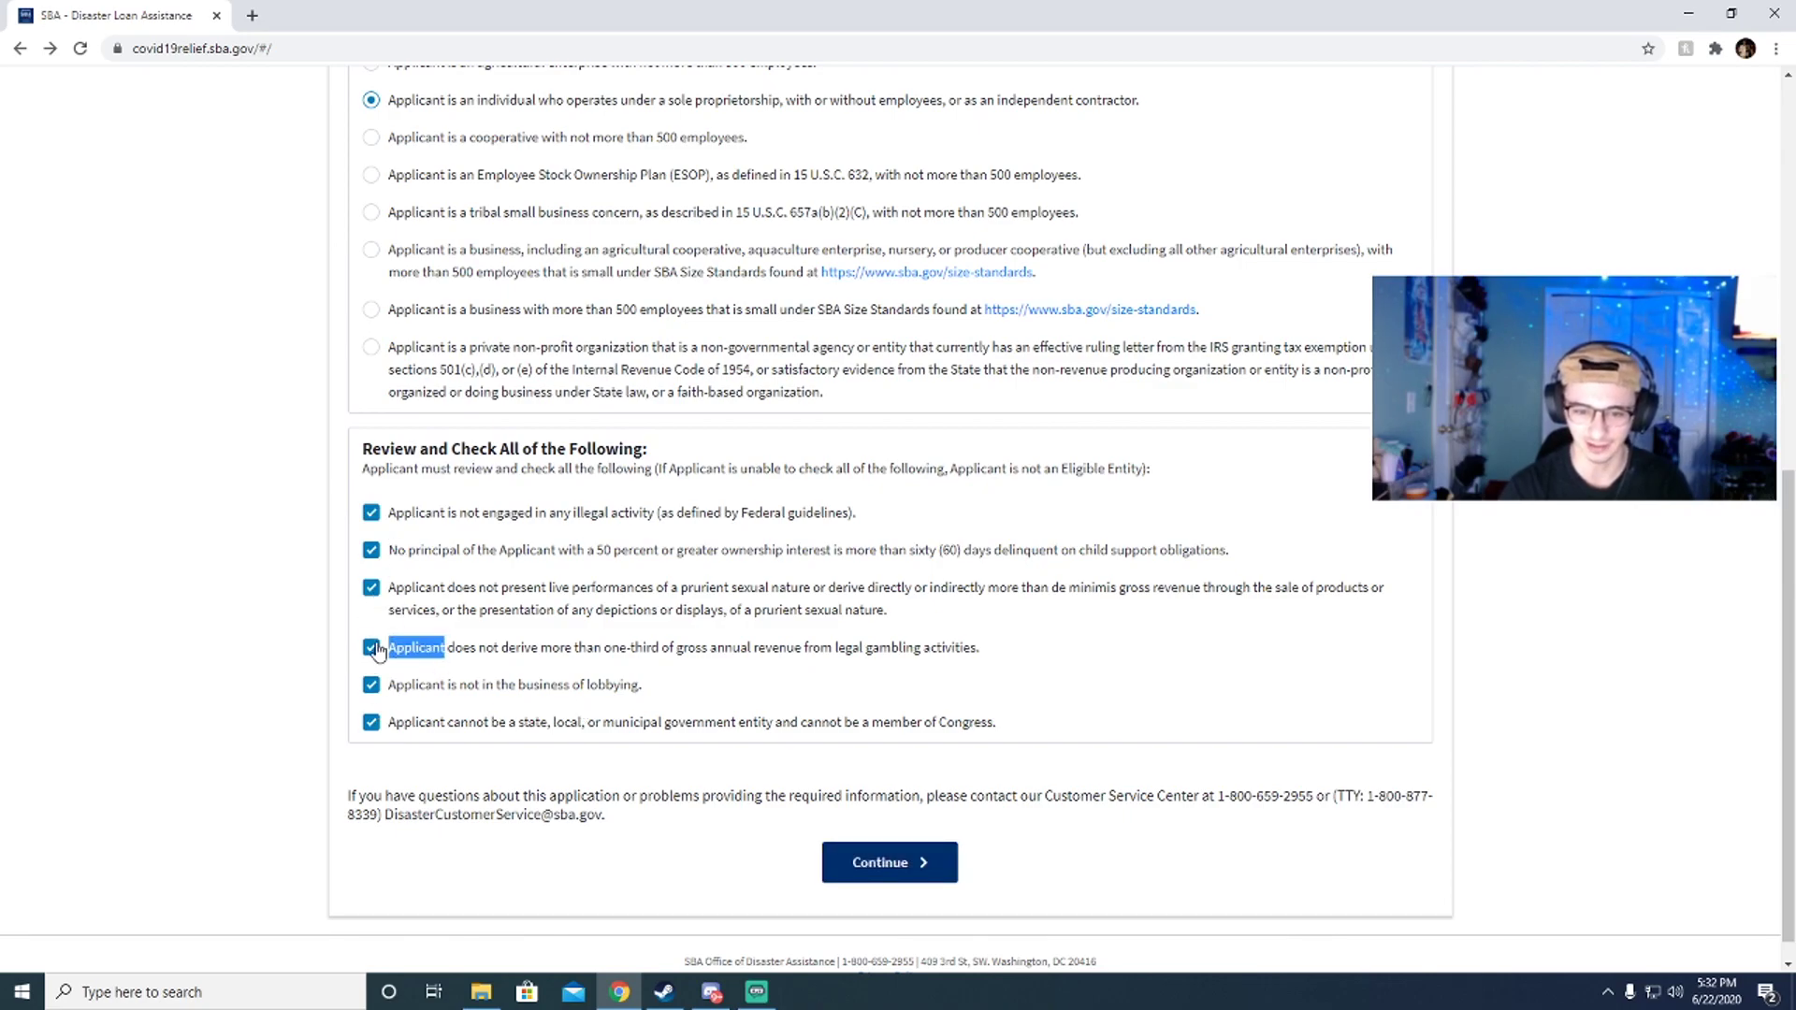
{"action": "left_click", "coordinate": [372, 648]}
{"action": "left_click", "coordinate": [372, 648]}
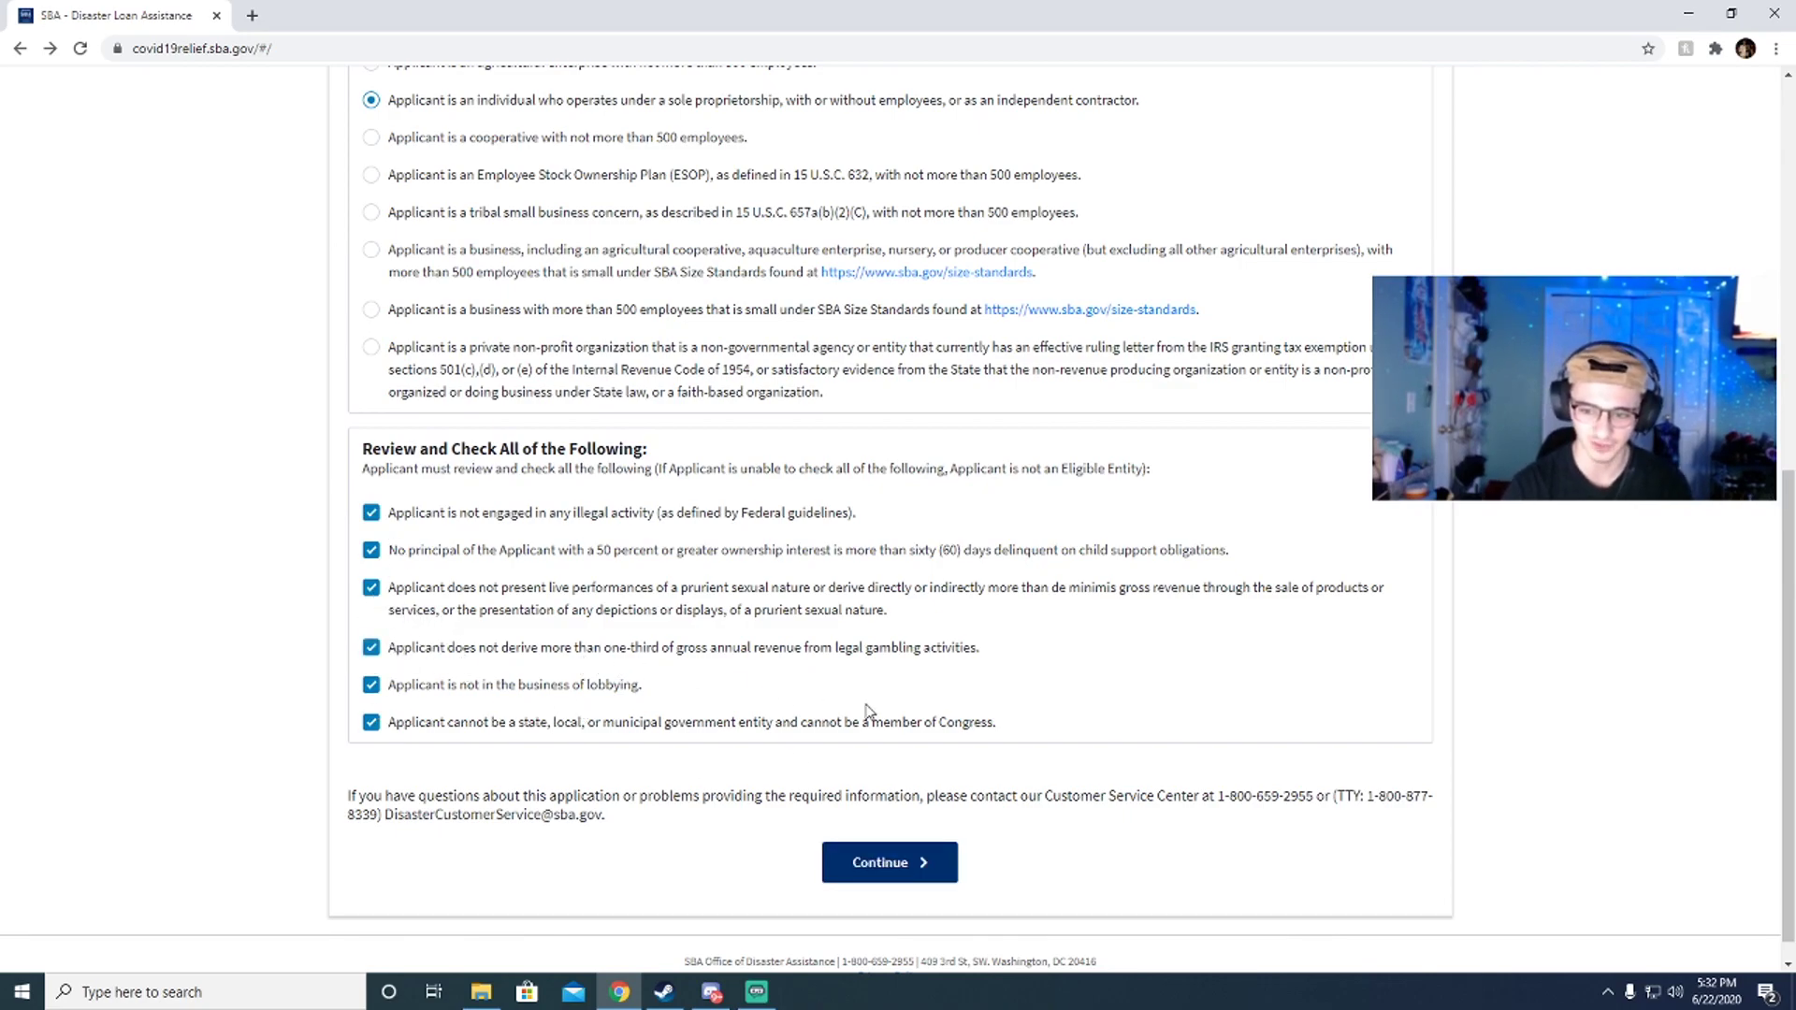
Step: Proceed to the Business Information step, Step 1 of 3
{"action": "left_click_drag", "start_coordinate": [987, 722], "coordinate": [529, 557]}
{"action": "left_click", "coordinate": [529, 557]}
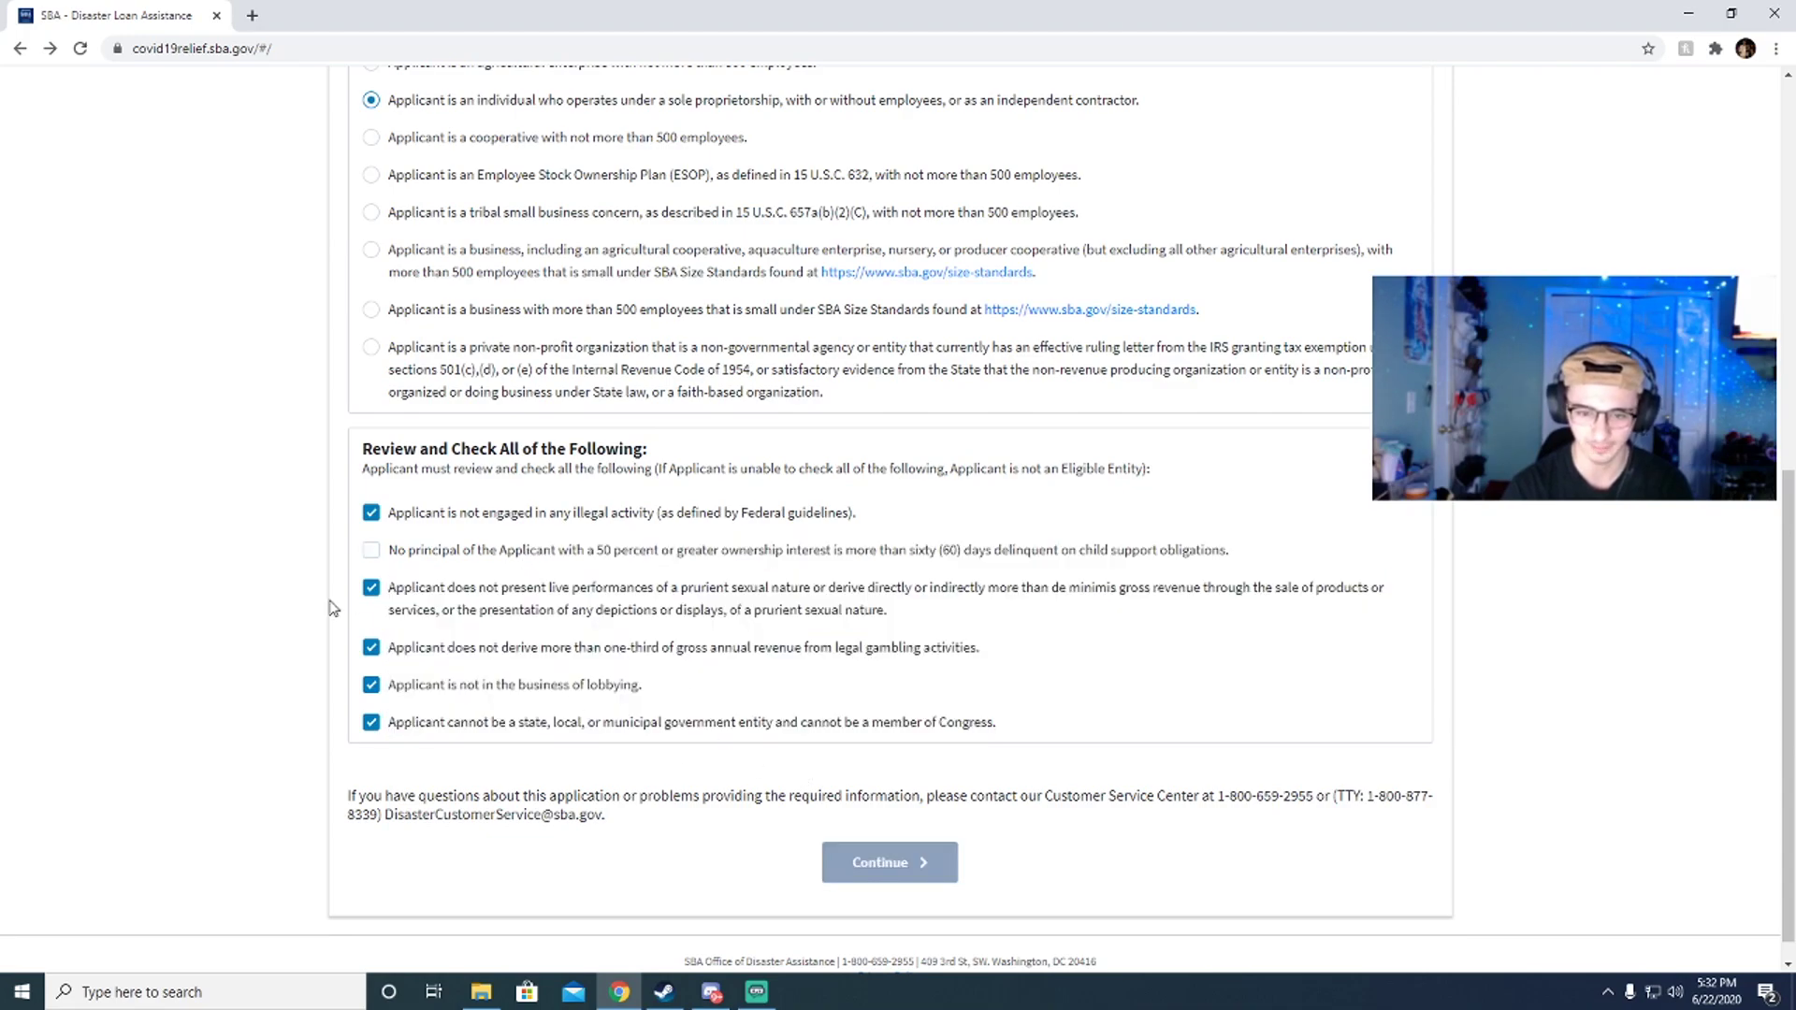
{"action": "scroll", "coordinate": [901, 858], "scroll_direction": "up", "scroll_amount": 3}
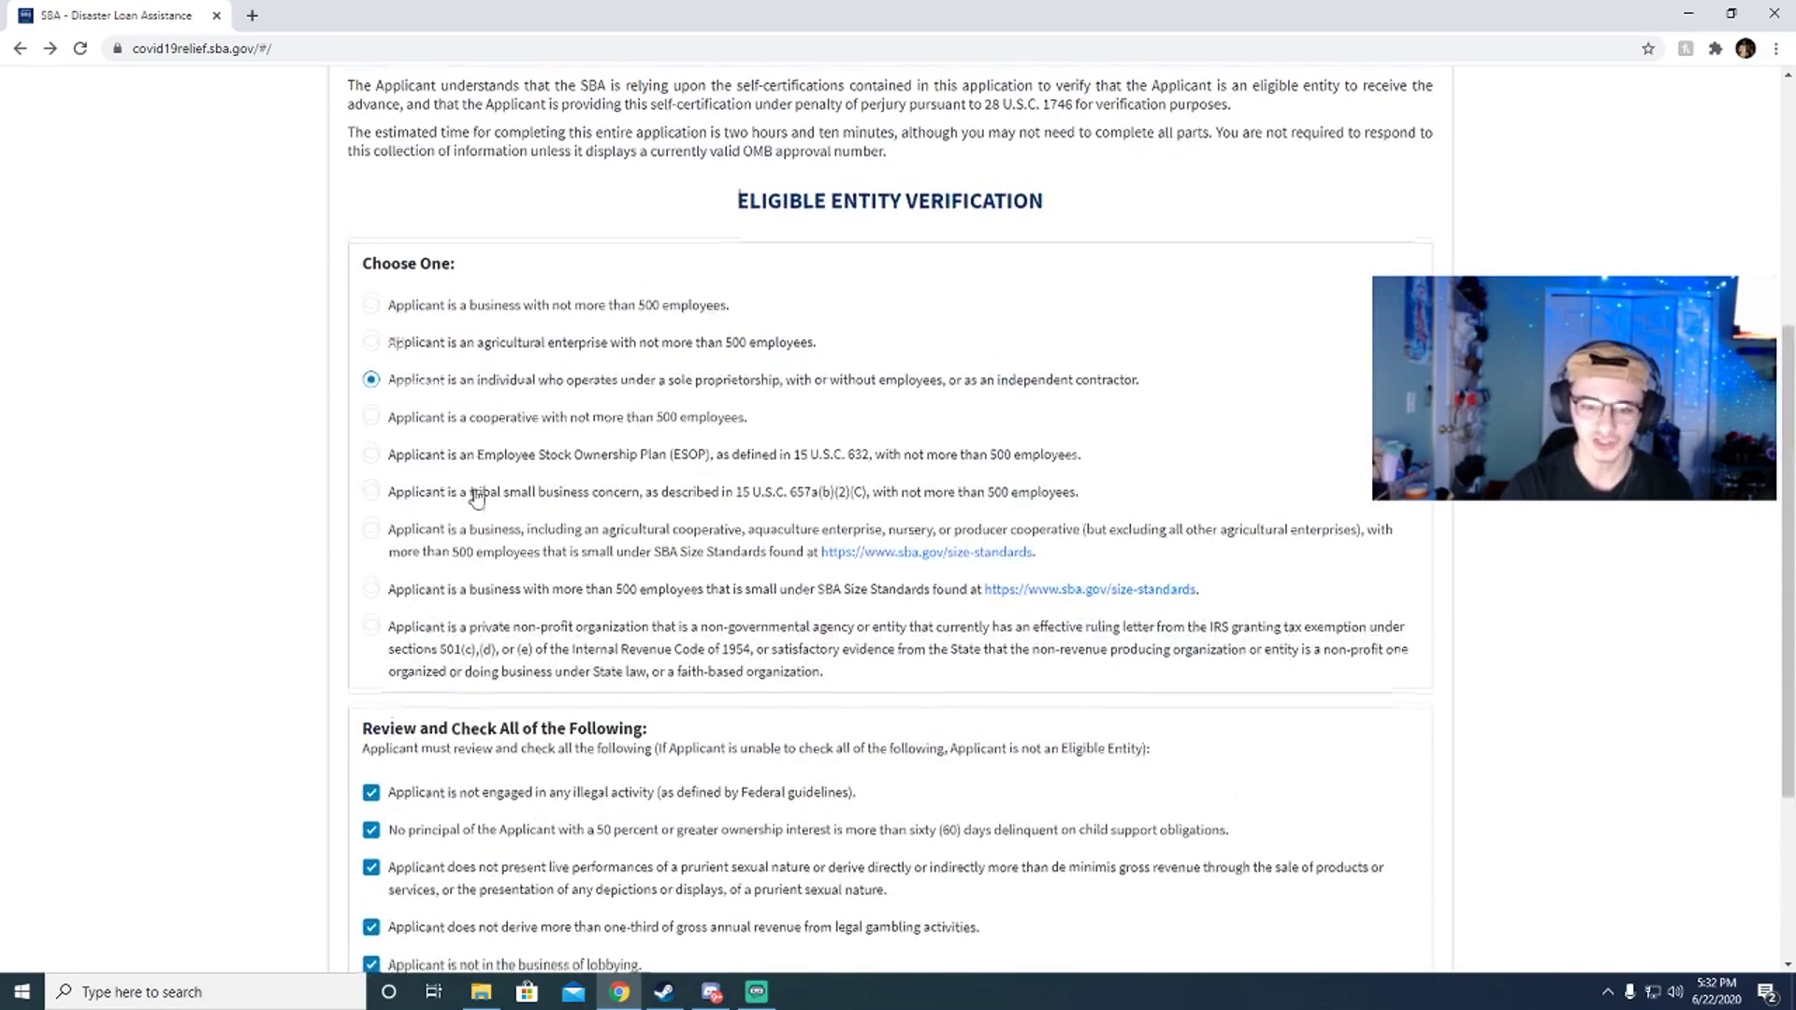
{"action": "scroll", "coordinate": [777, 823], "scroll_direction": "down", "scroll_amount": 3}
{"action": "left_click", "coordinate": [884, 862]}
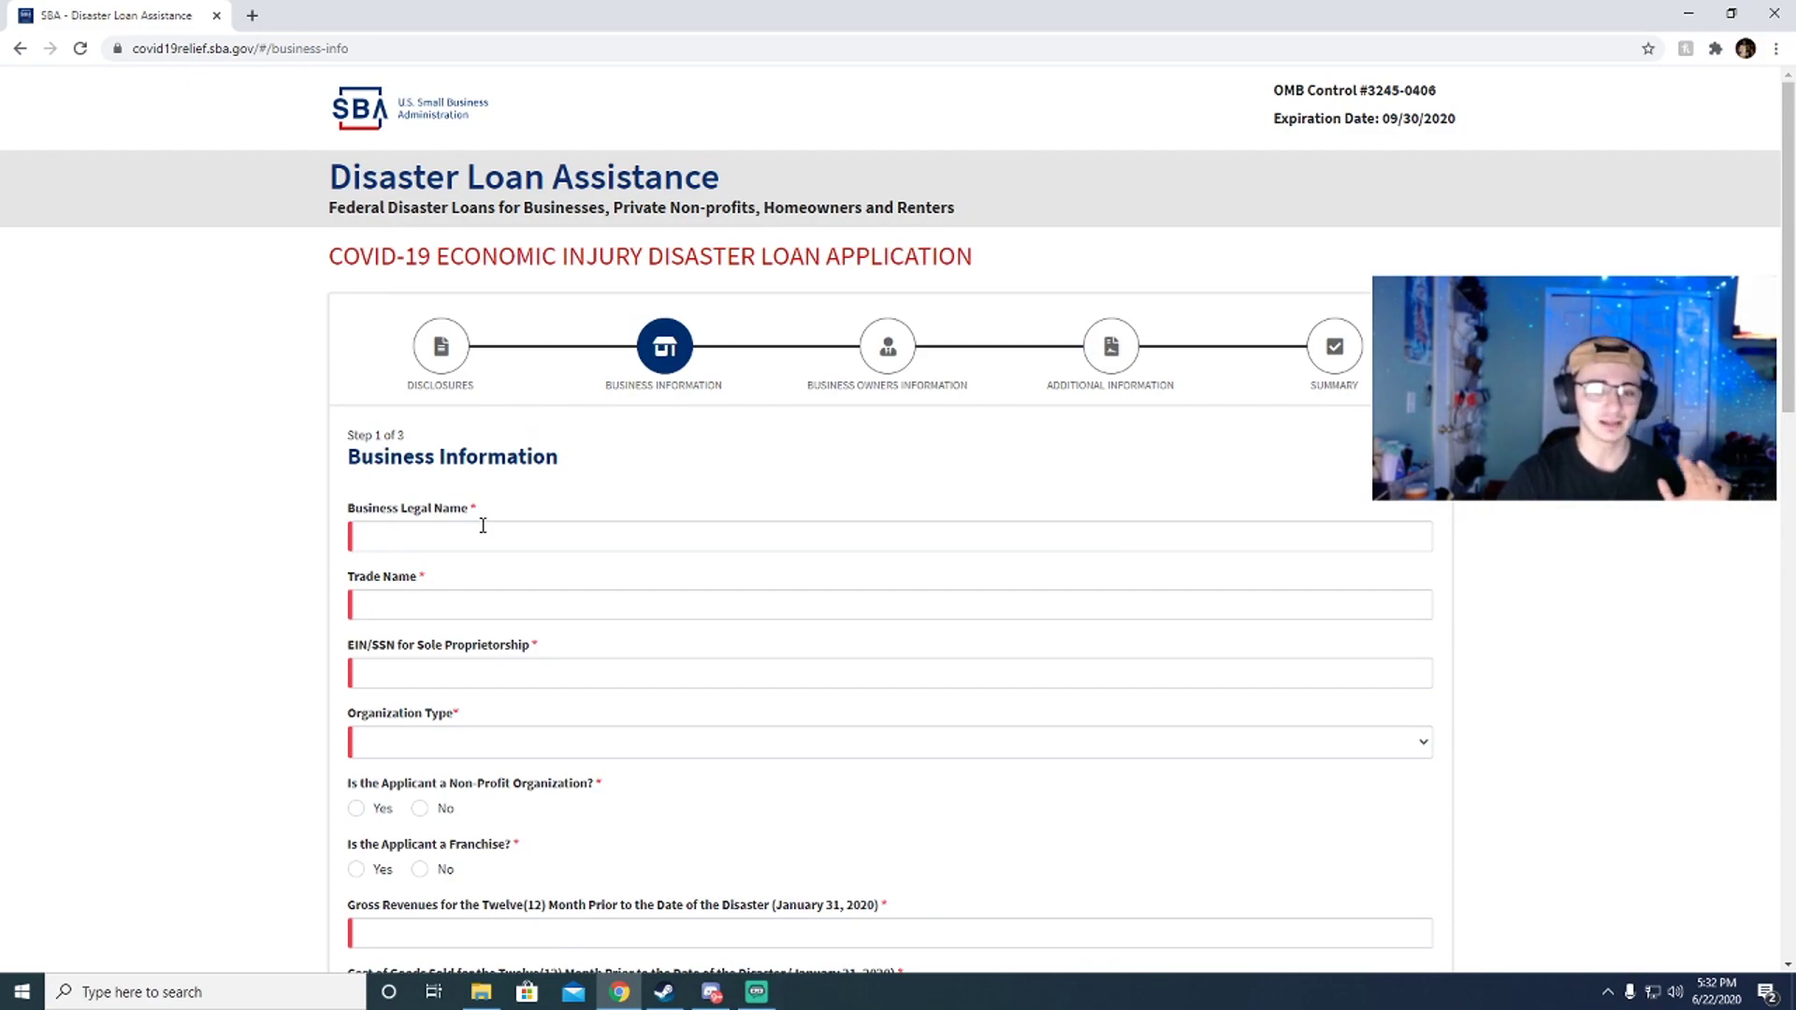
Step: Fill Business Legal Name with DoorDash using the saved autofill entry
{"action": "left_click", "coordinate": [480, 529]}
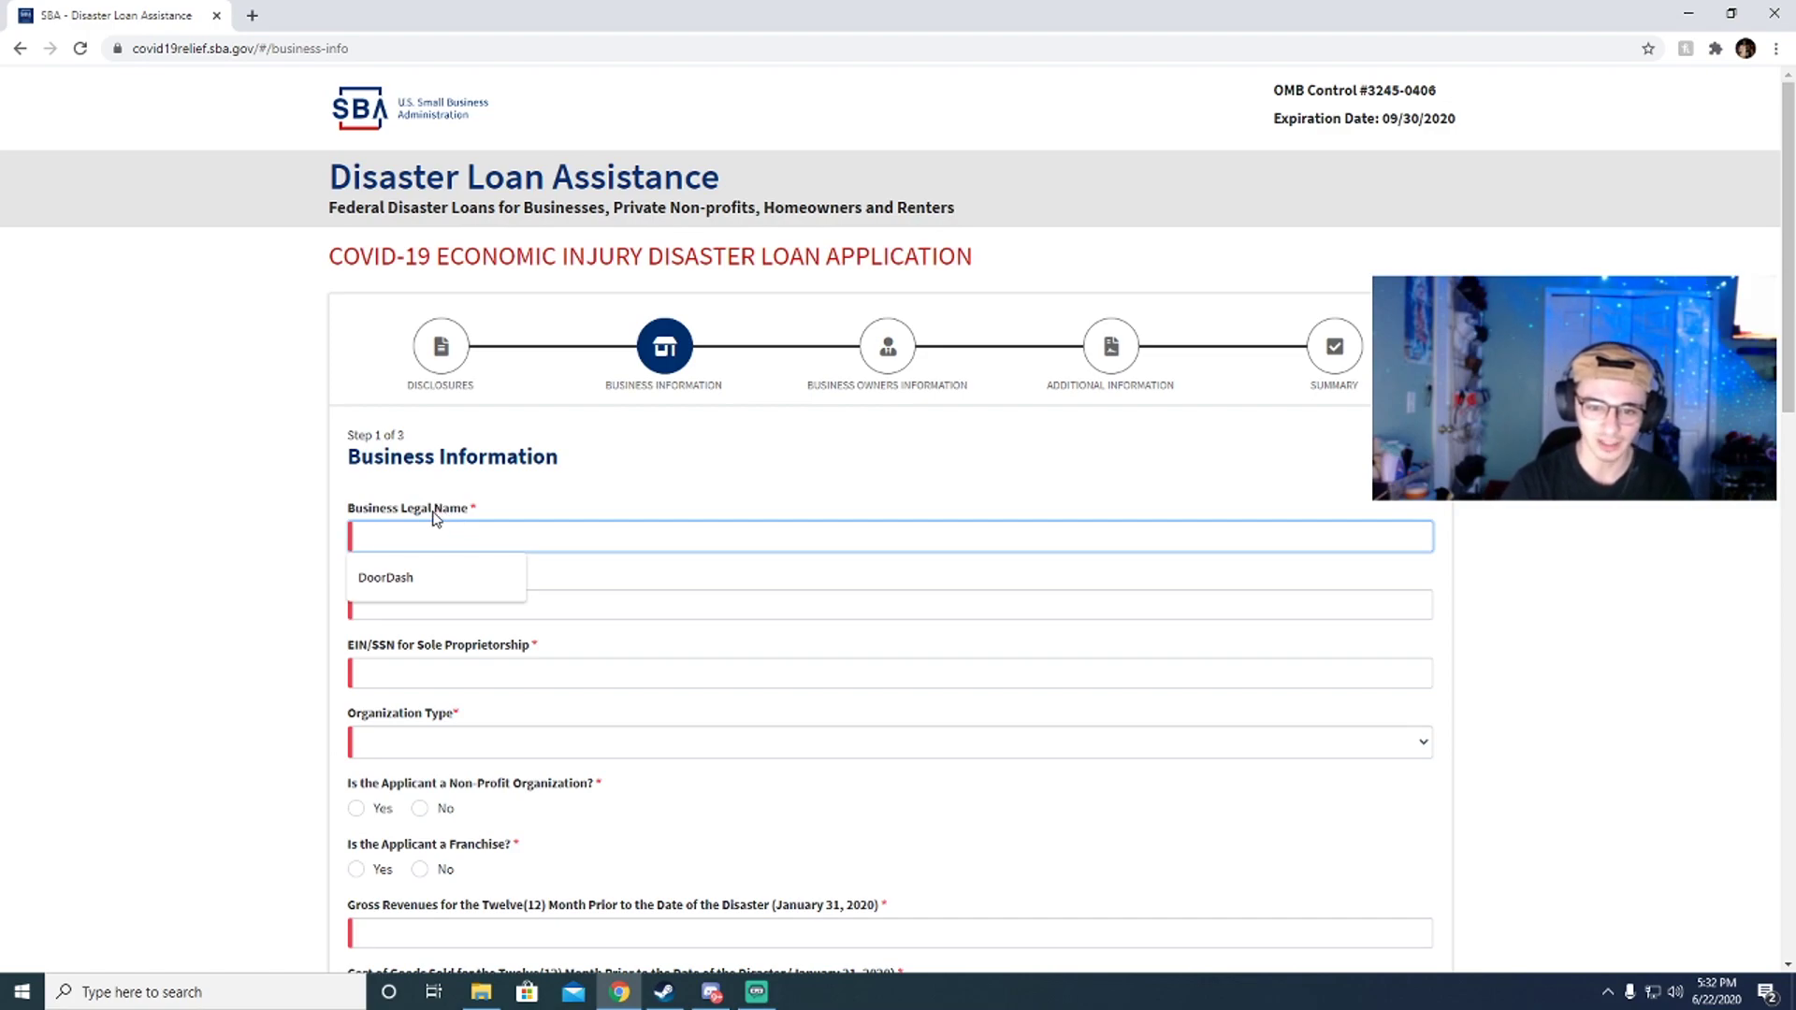
{"action": "left_click", "coordinate": [417, 574]}
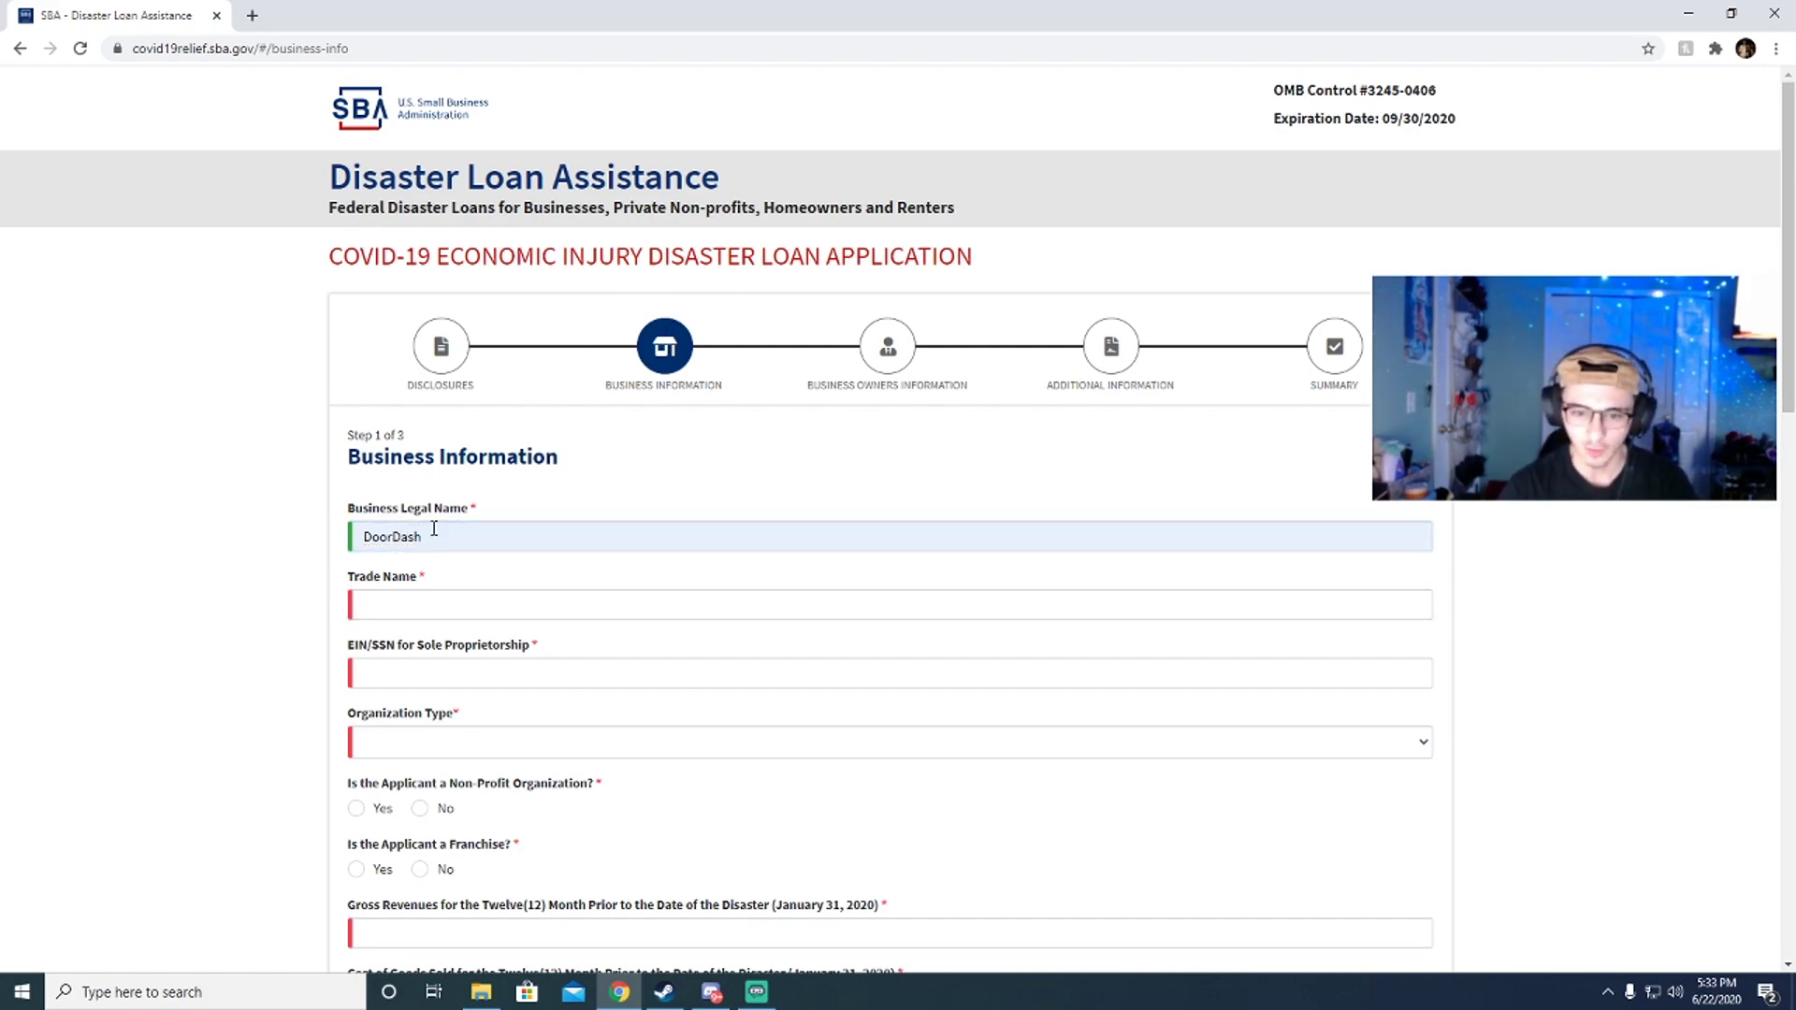
{"action": "left_click", "coordinate": [477, 530]}
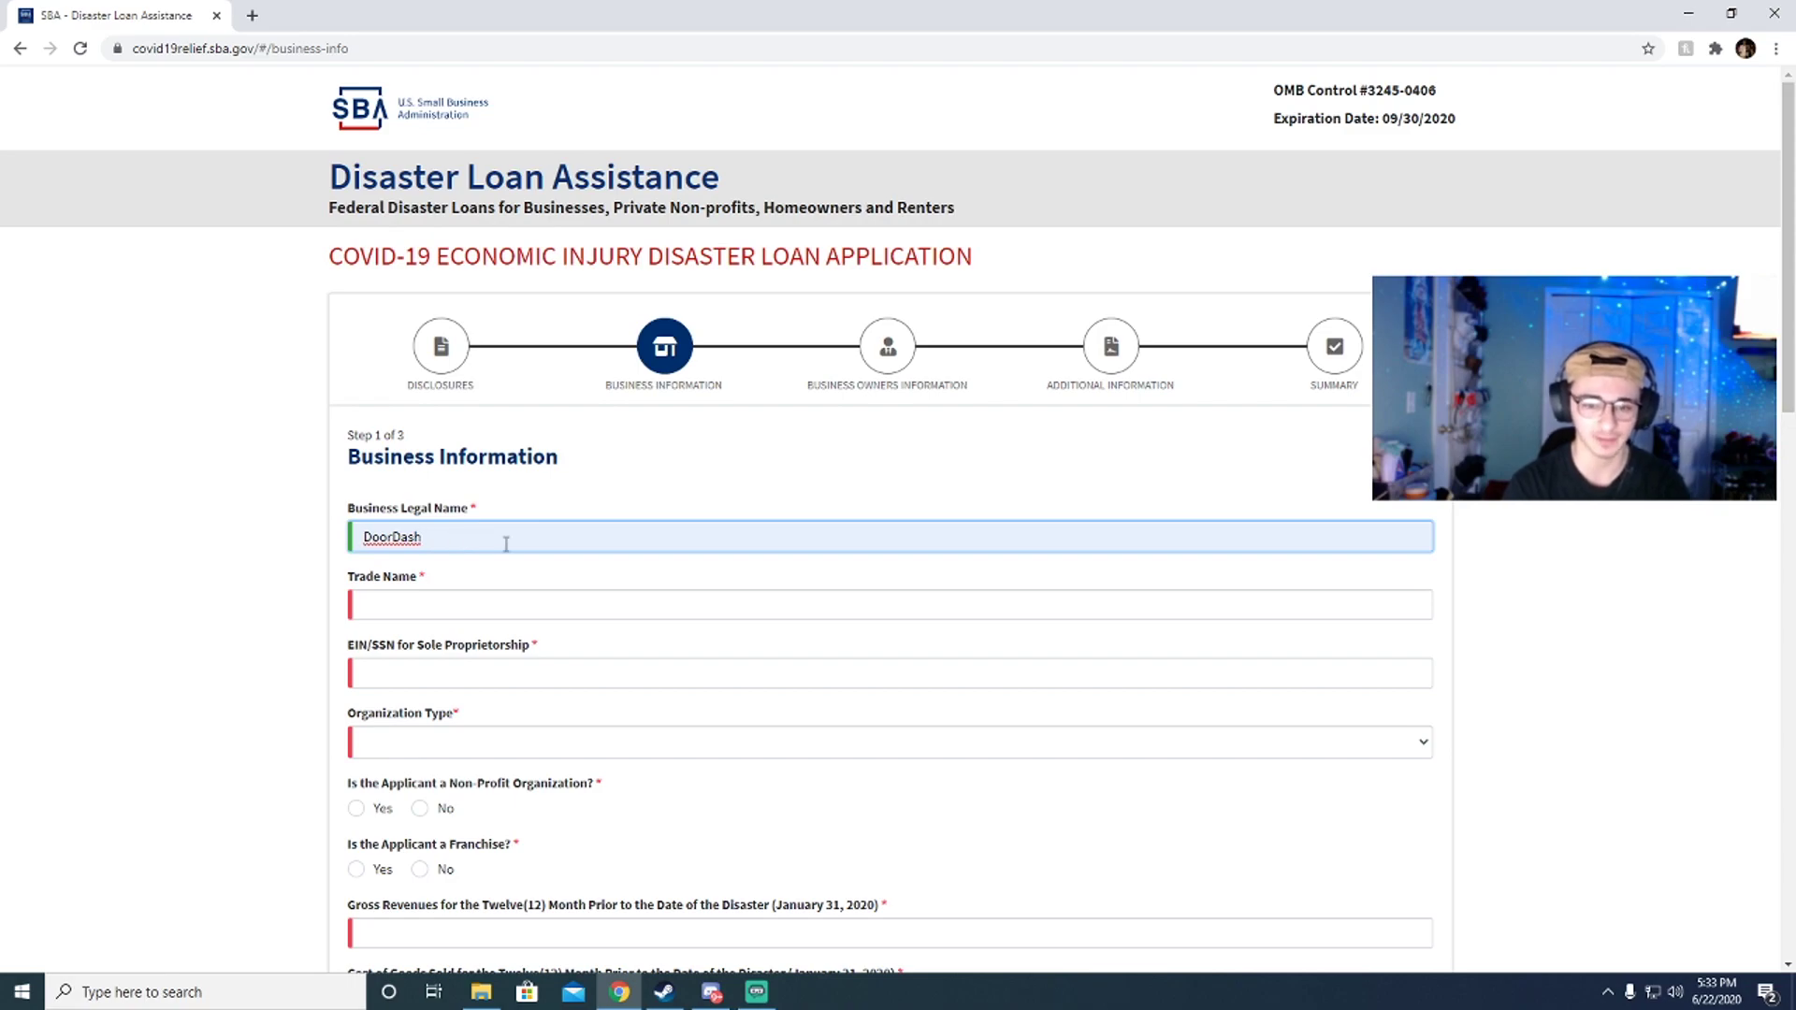
{"action": "double_click", "coordinate": [444, 536]}
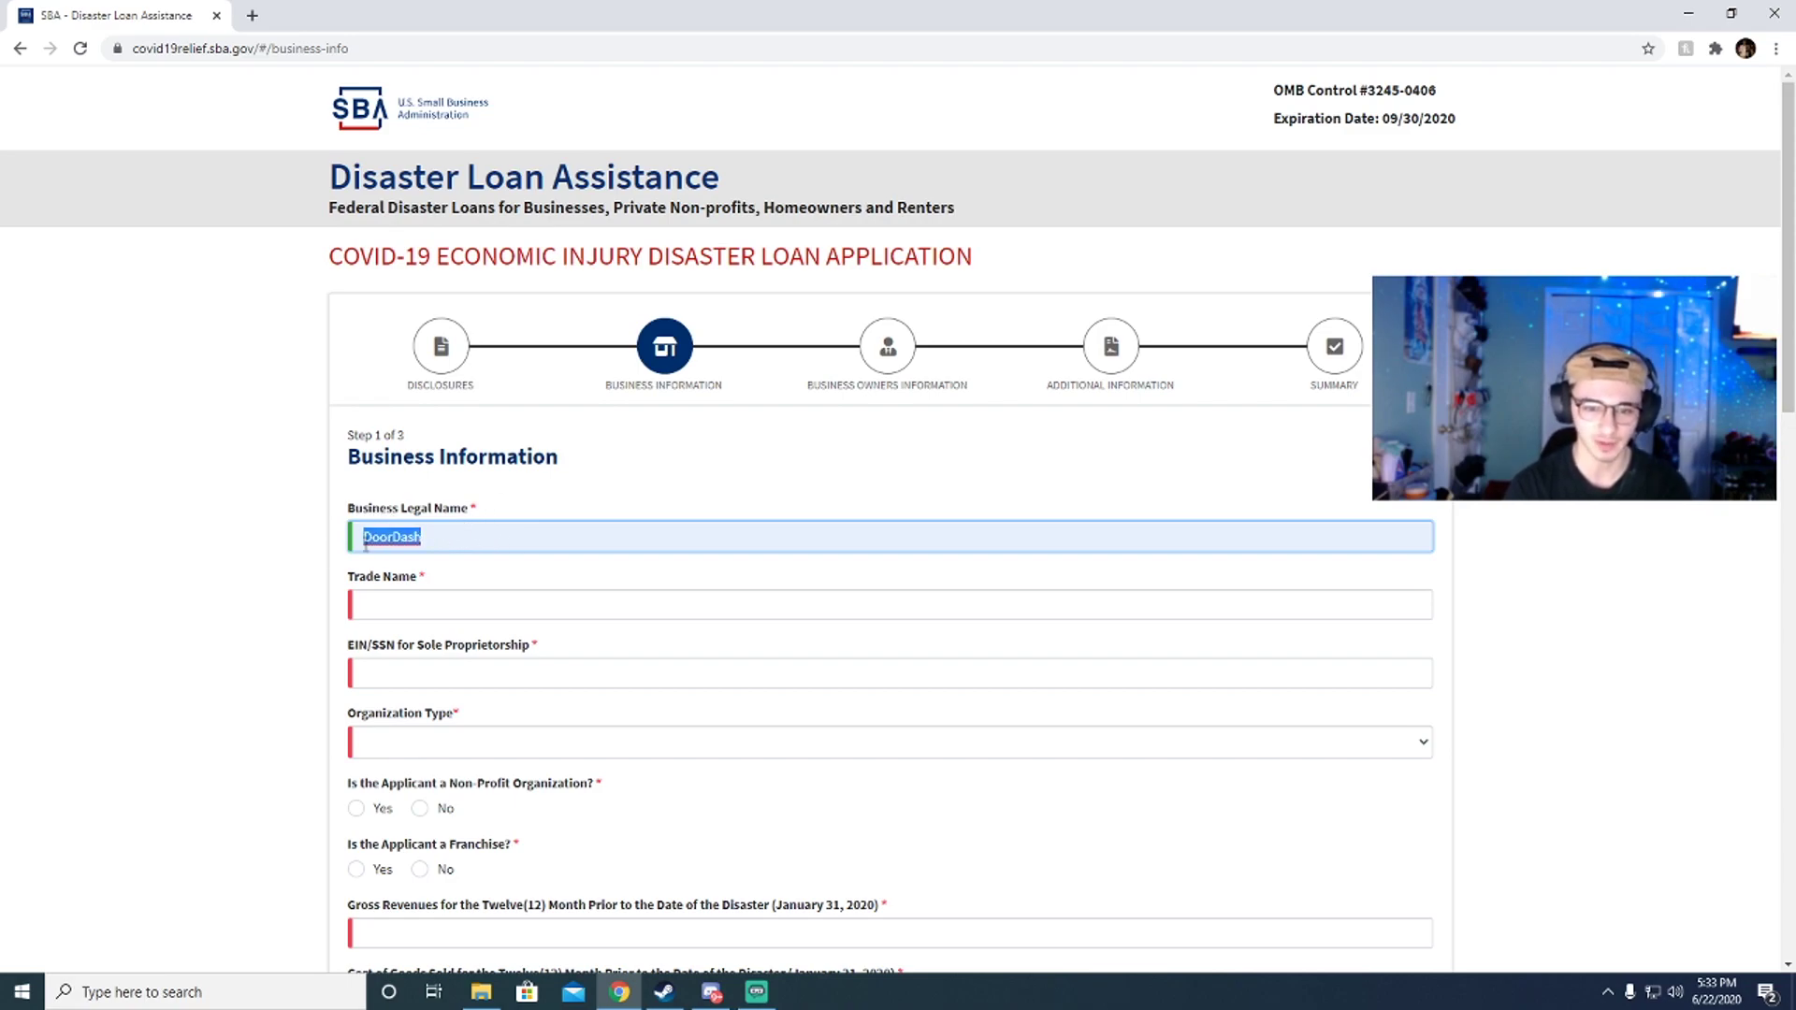
{"action": "left_click", "coordinate": [444, 536]}
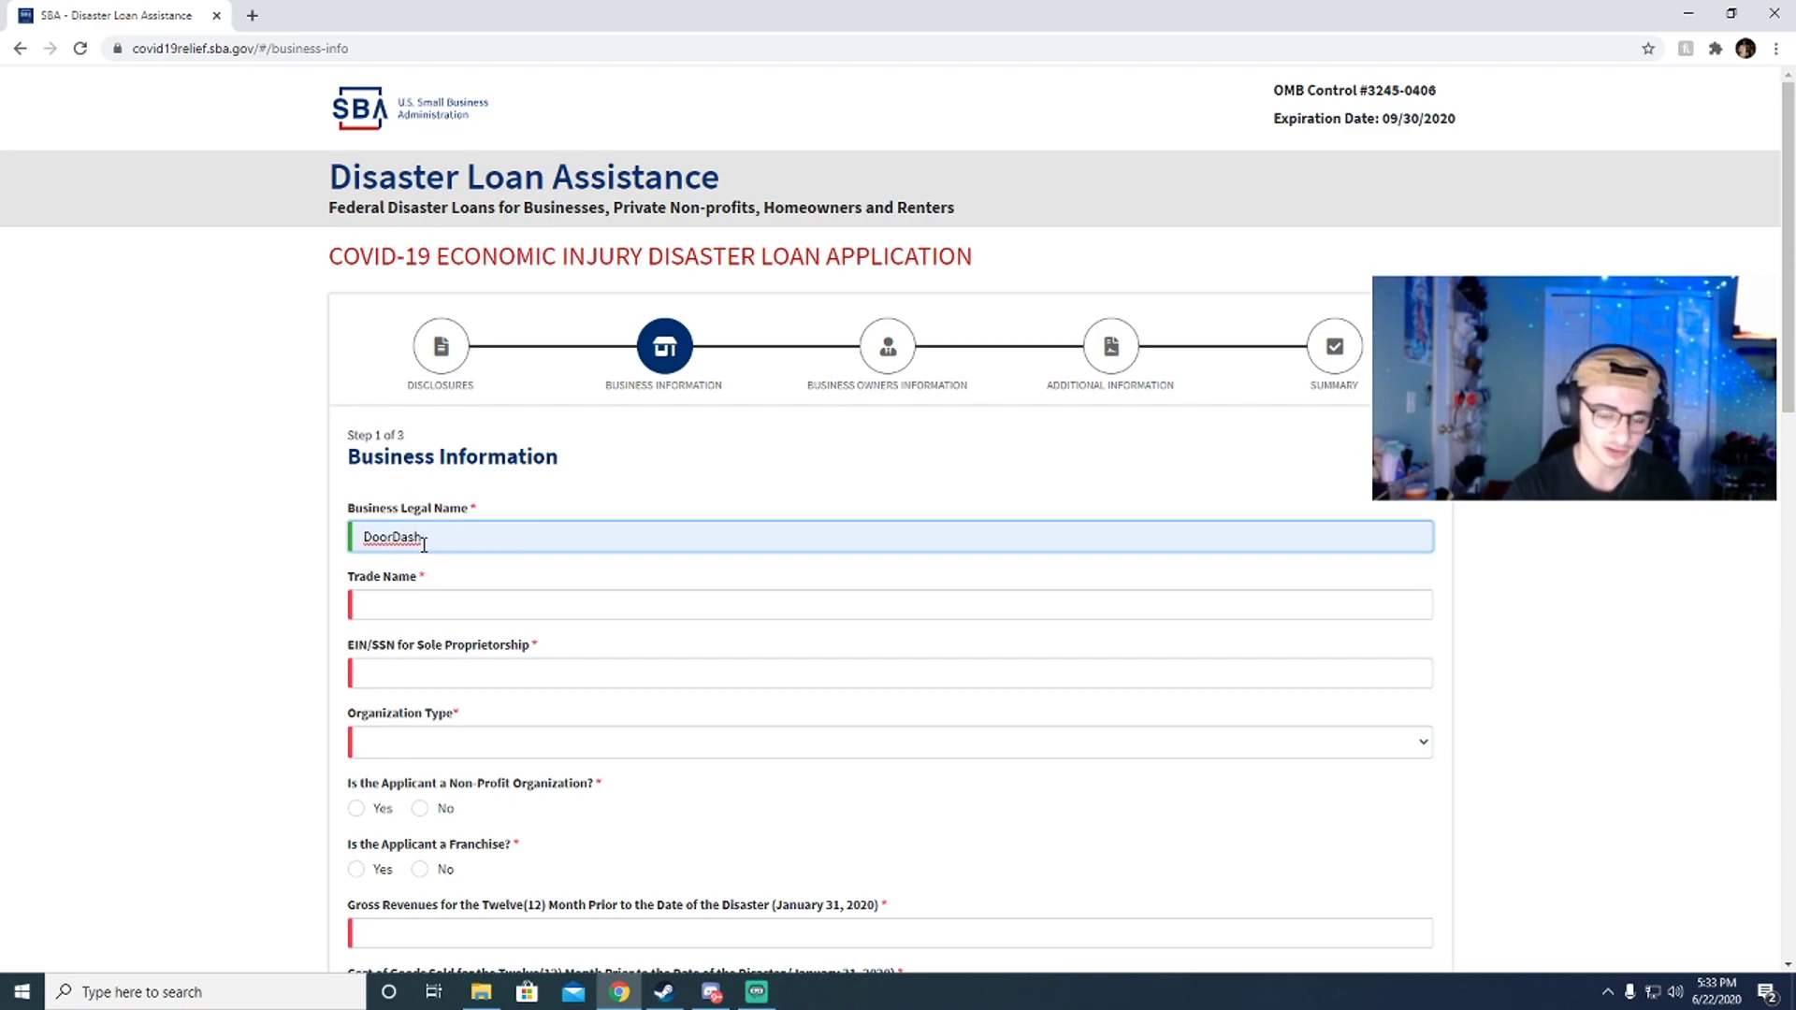
Step: Enter the trade name and the business EIN
{"action": "left_click", "coordinate": [416, 612]}
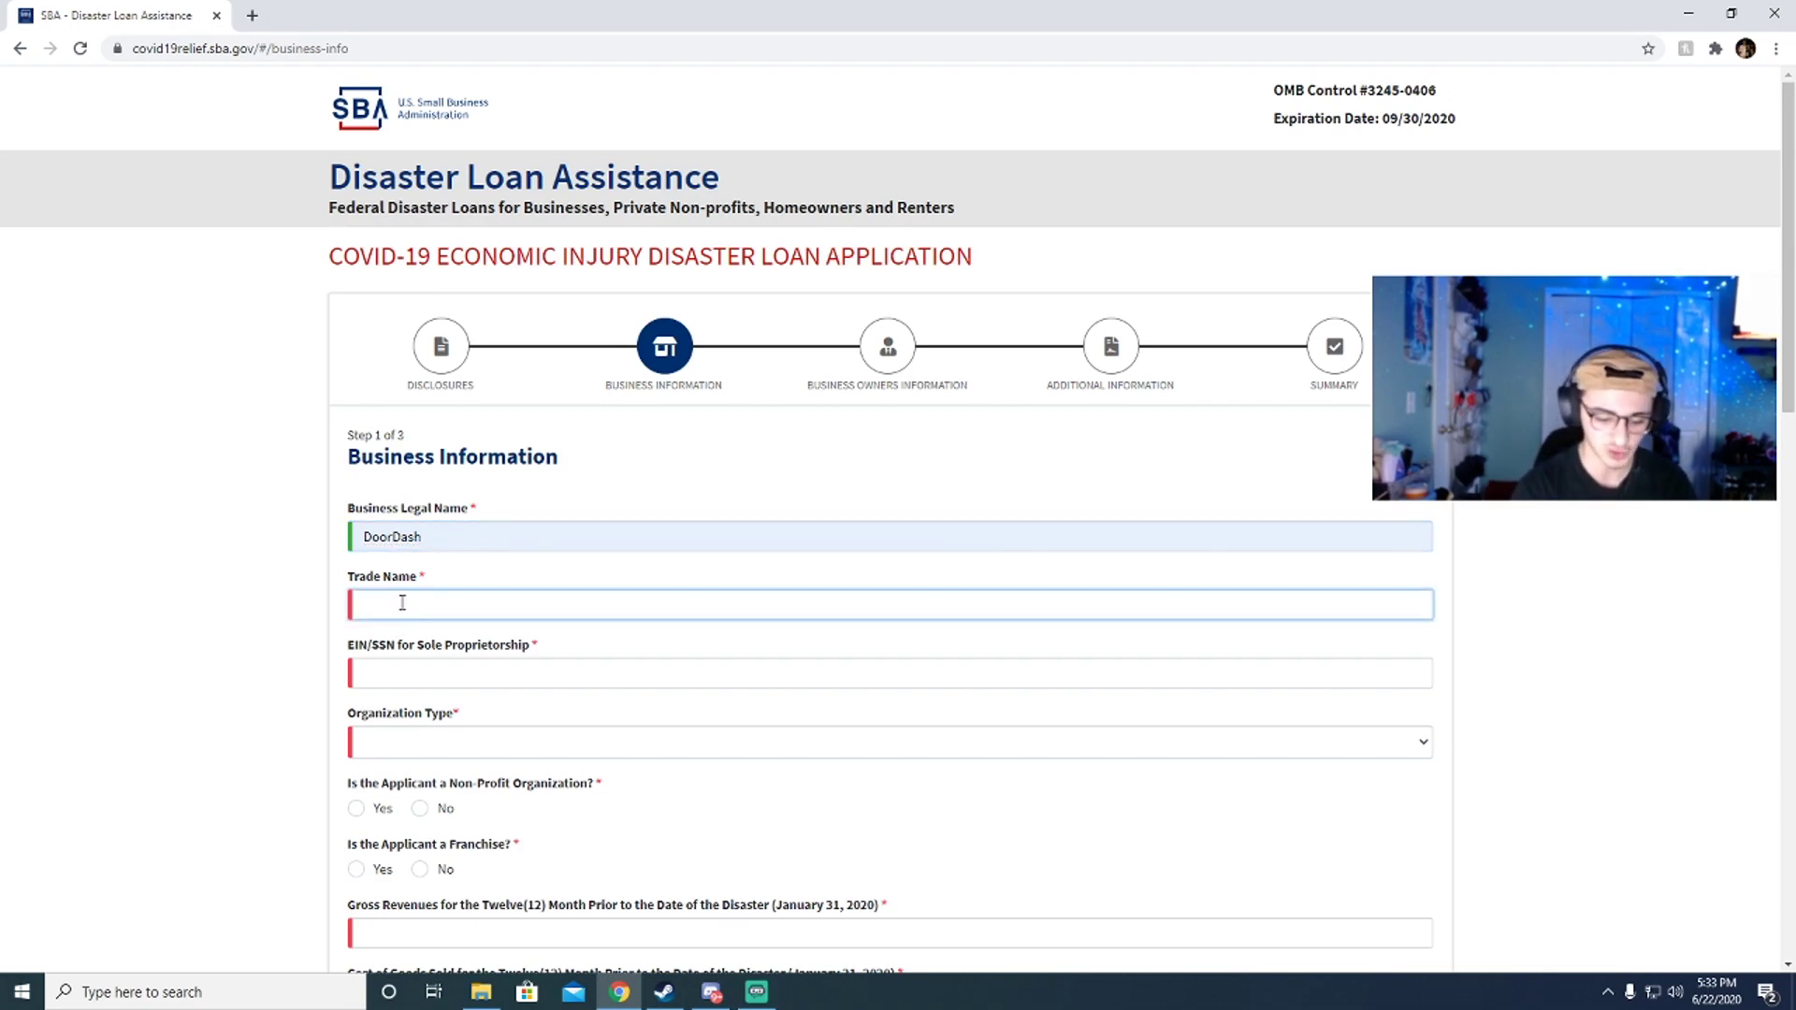
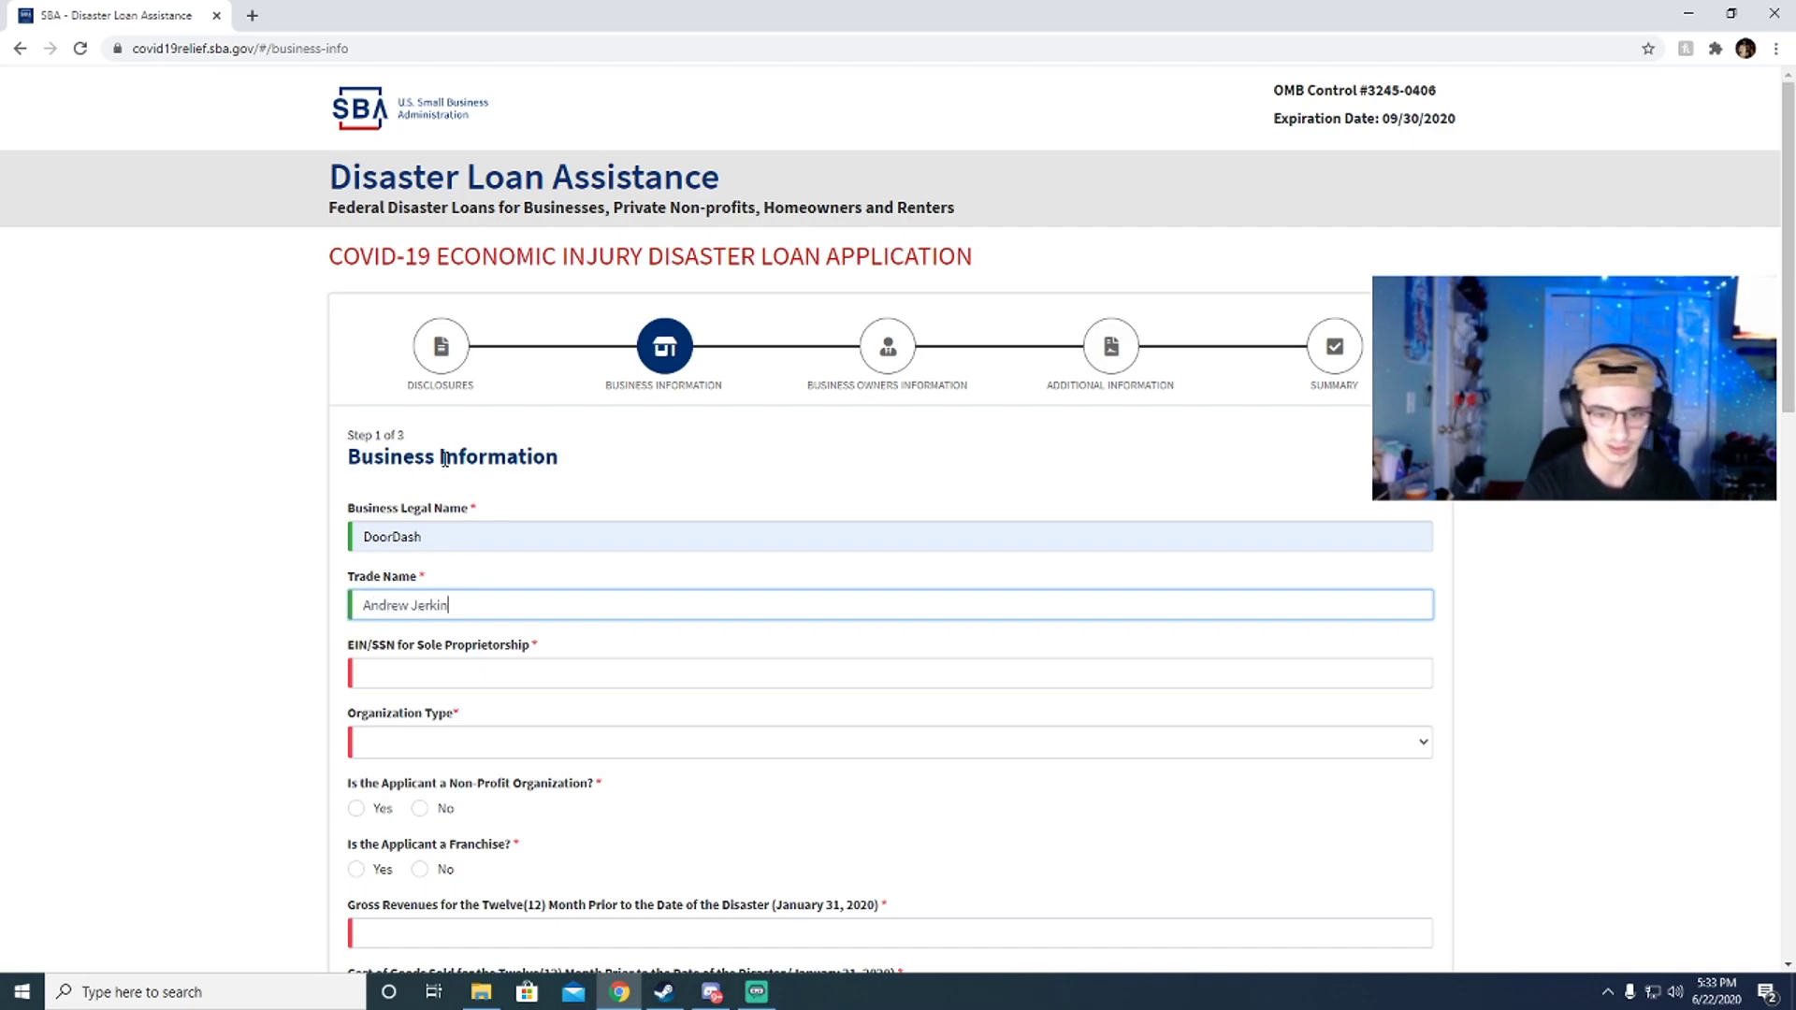
{"action": "scroll", "coordinate": [378, 485], "scroll_direction": "down", "scroll_amount": 2}
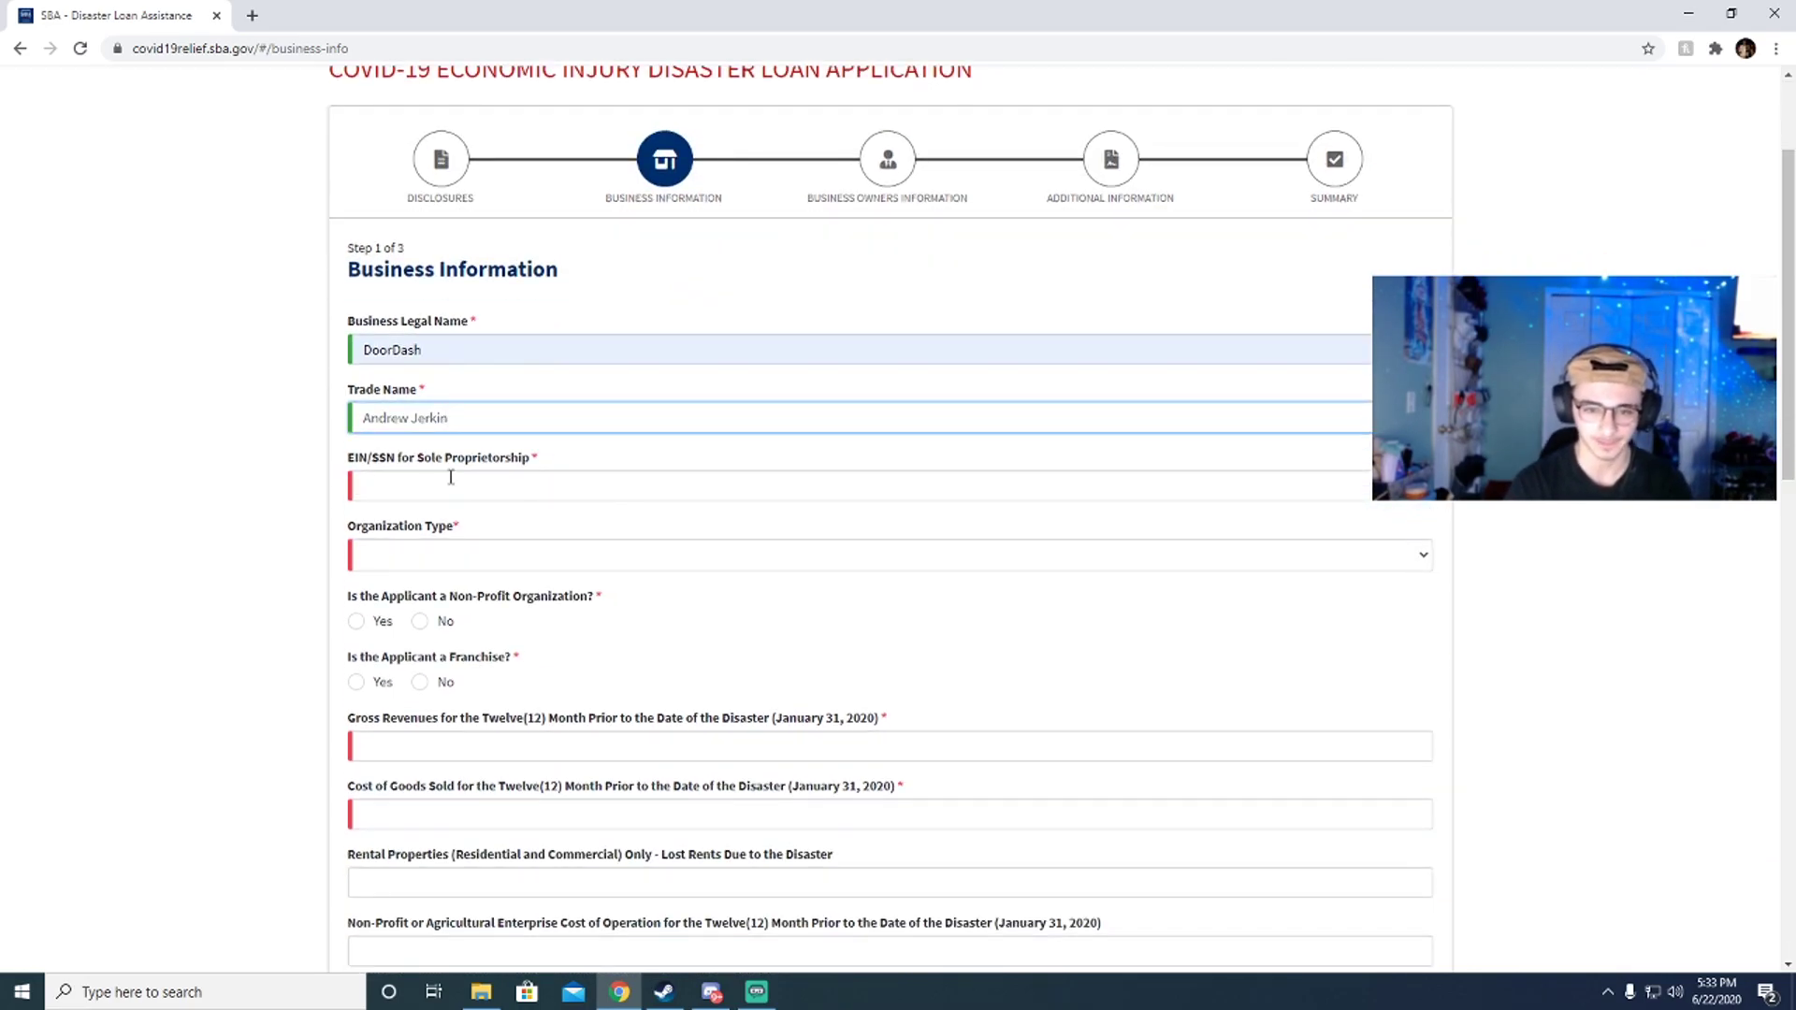
{"action": "left_click", "coordinate": [367, 477]}
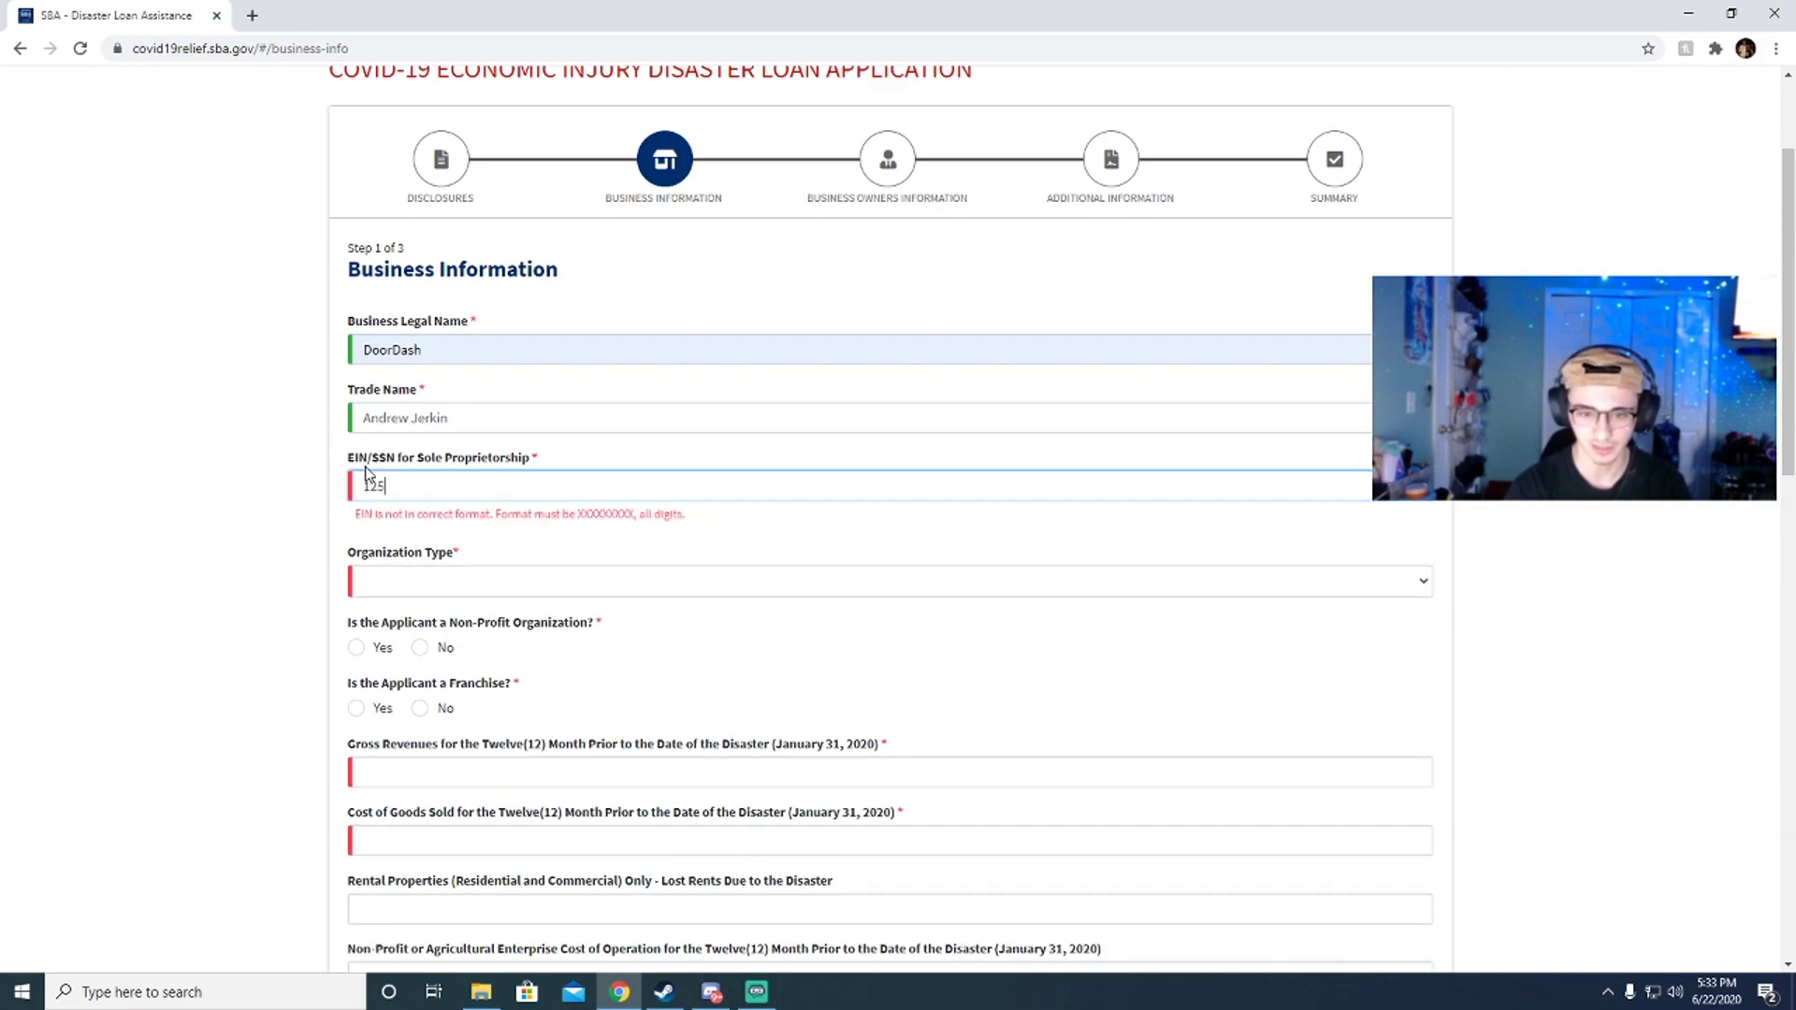
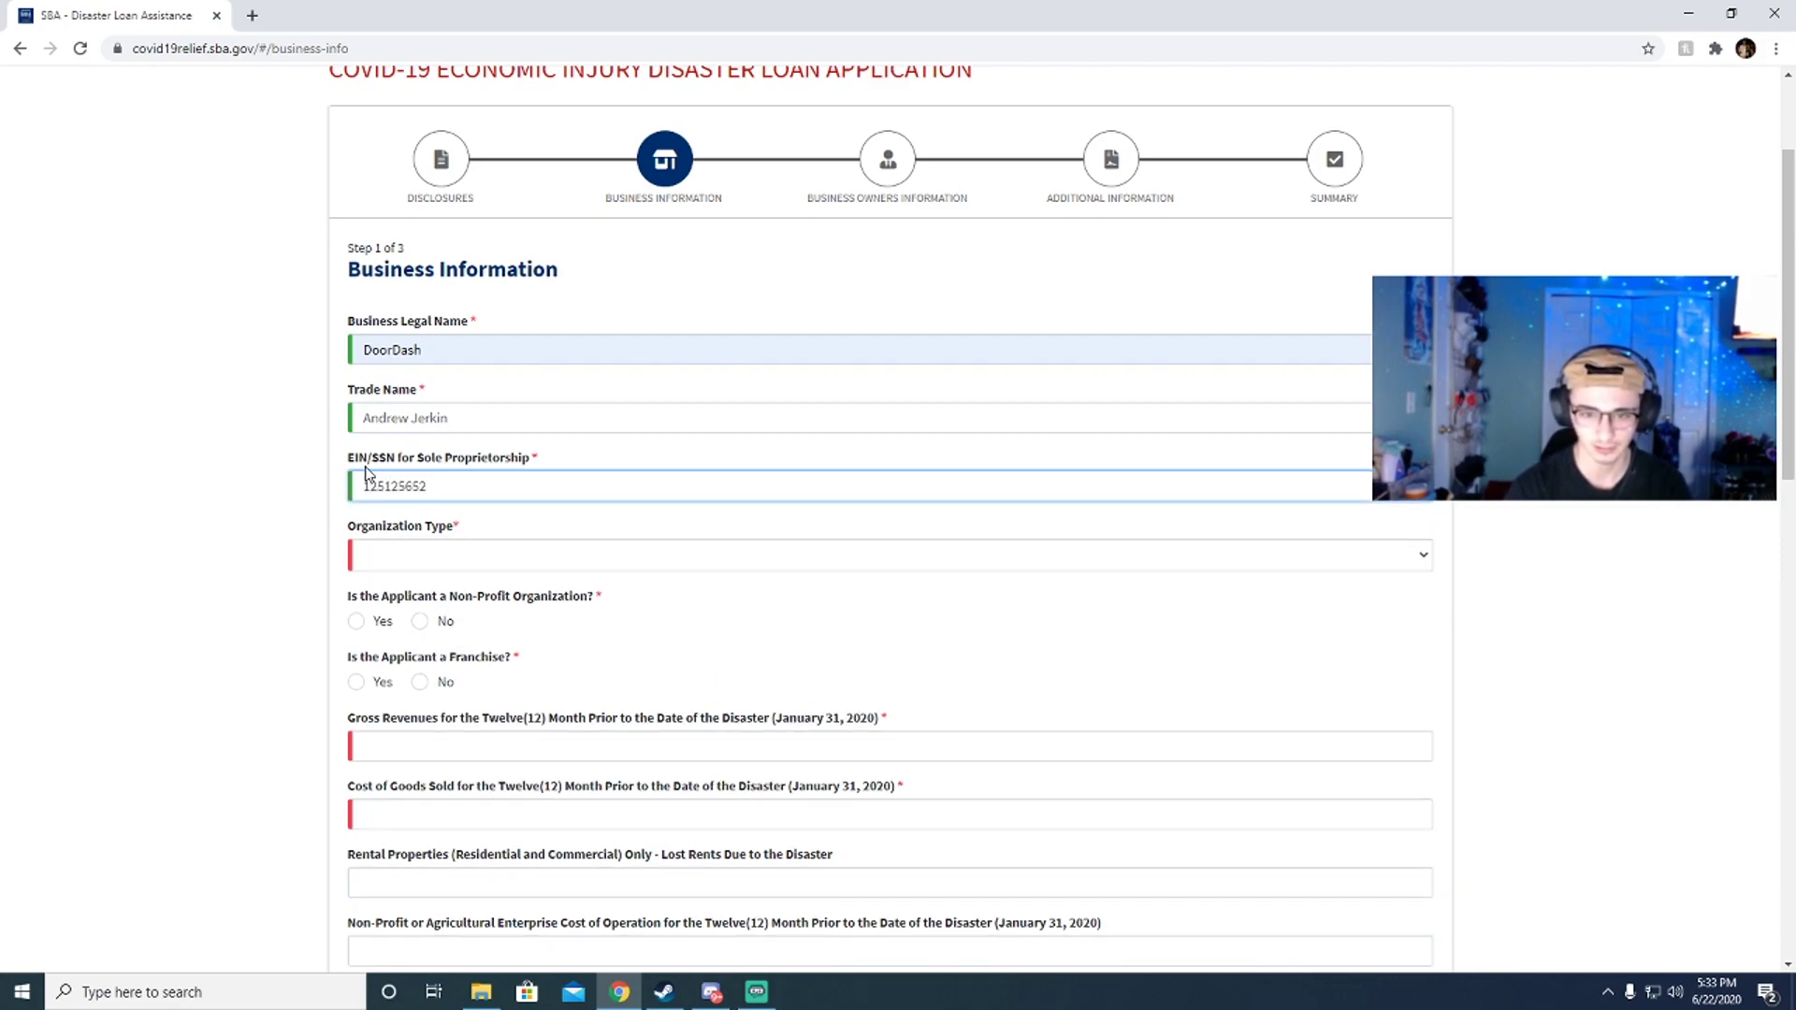
Step: Set Organization Type to Independent Contractor and answer No to Non-Profit and Franchise
{"action": "left_click", "coordinate": [479, 557]}
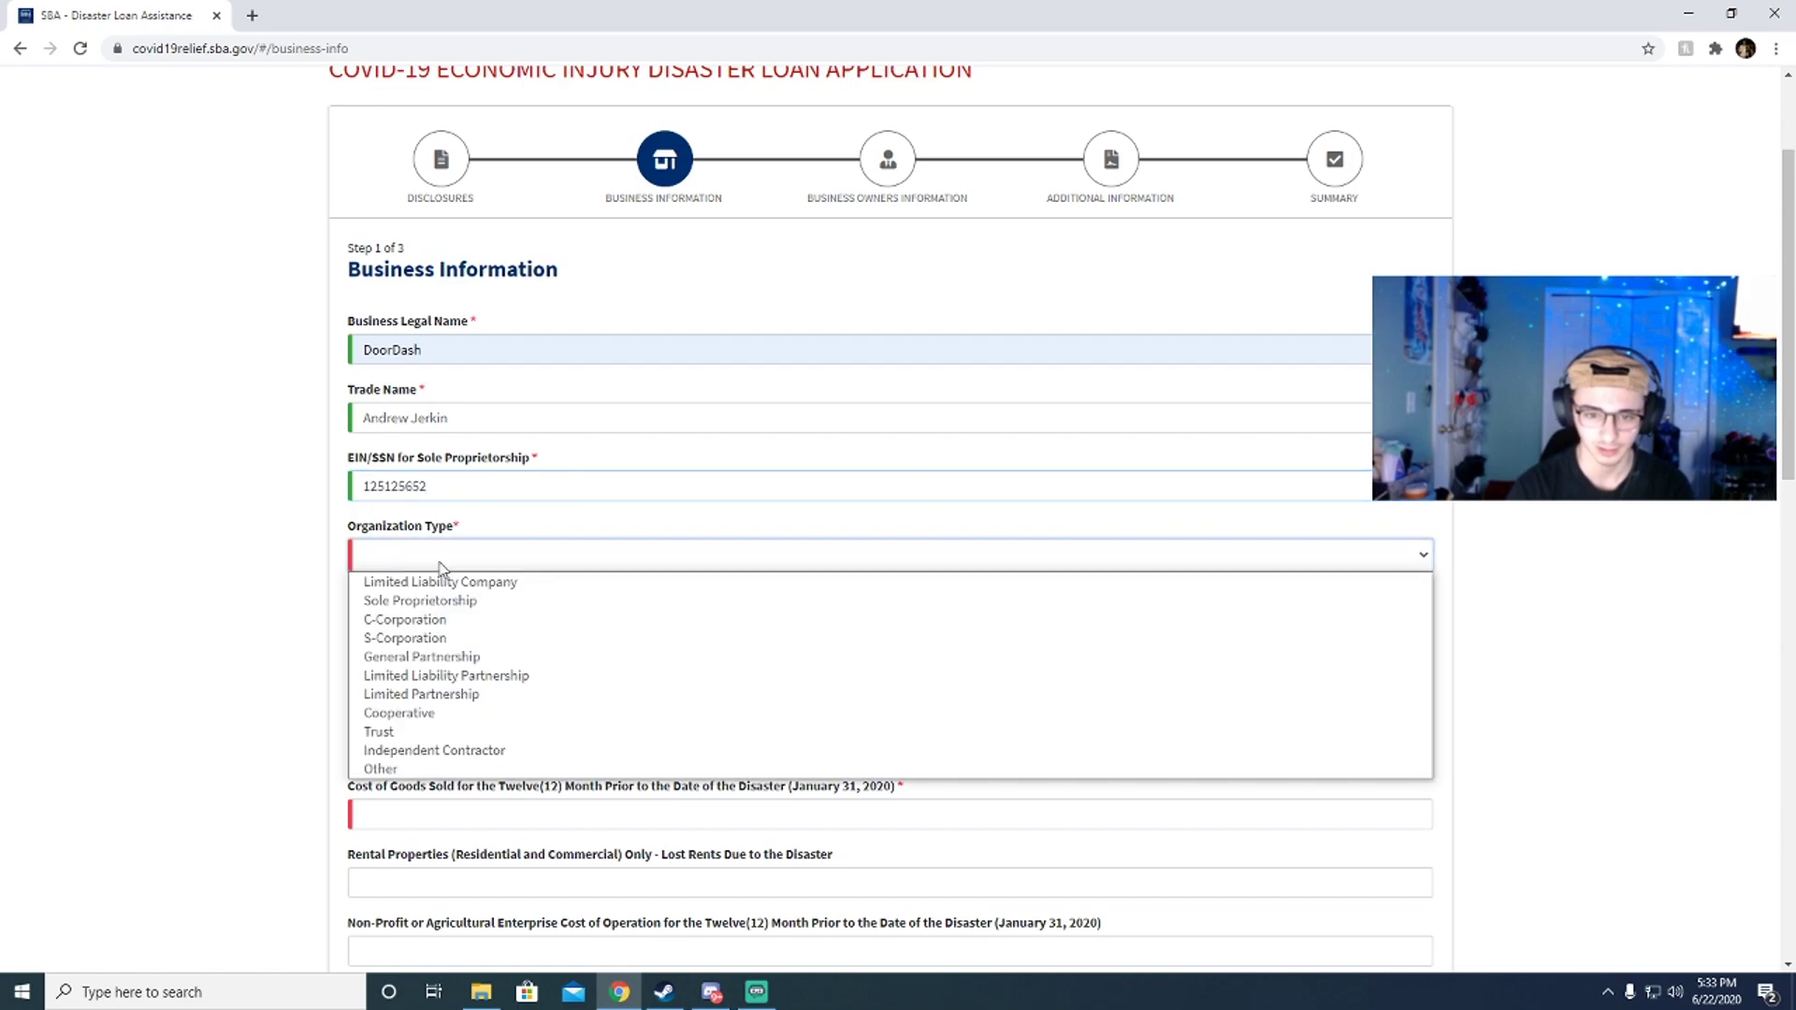
{"action": "left_click", "coordinate": [465, 750]}
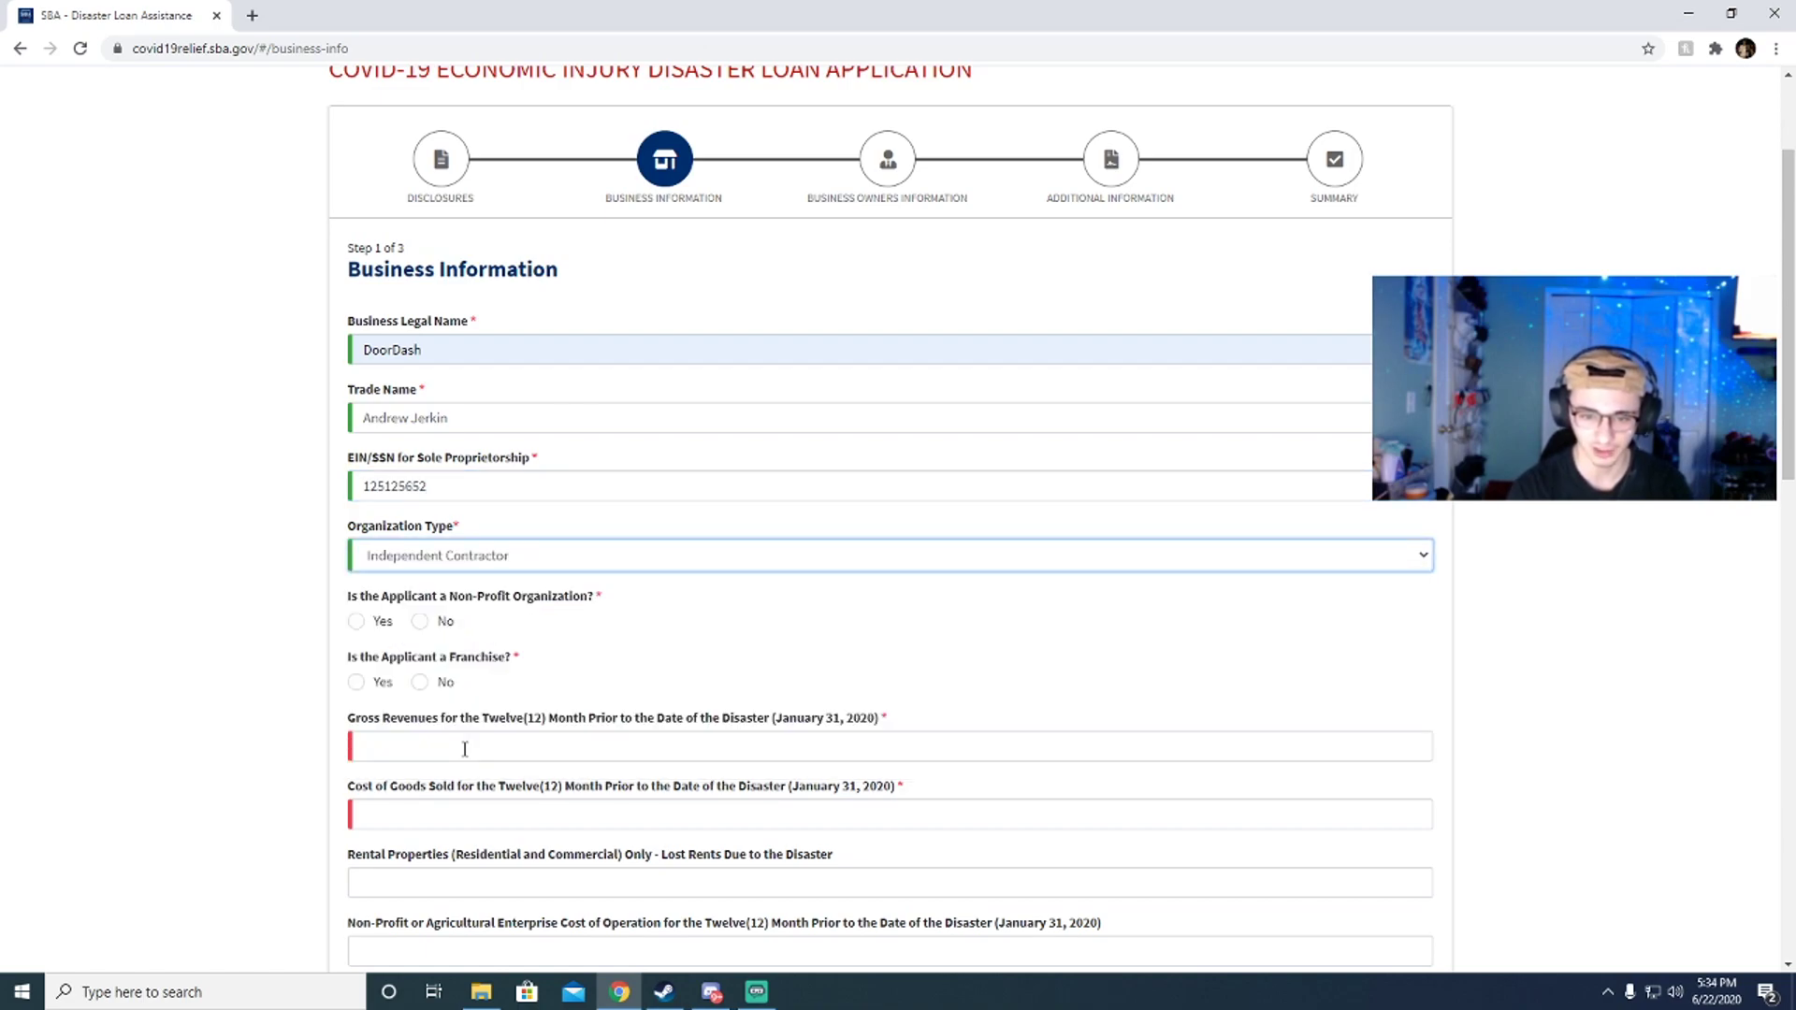
{"action": "left_click", "coordinate": [465, 557]}
{"action": "left_click", "coordinate": [464, 558]}
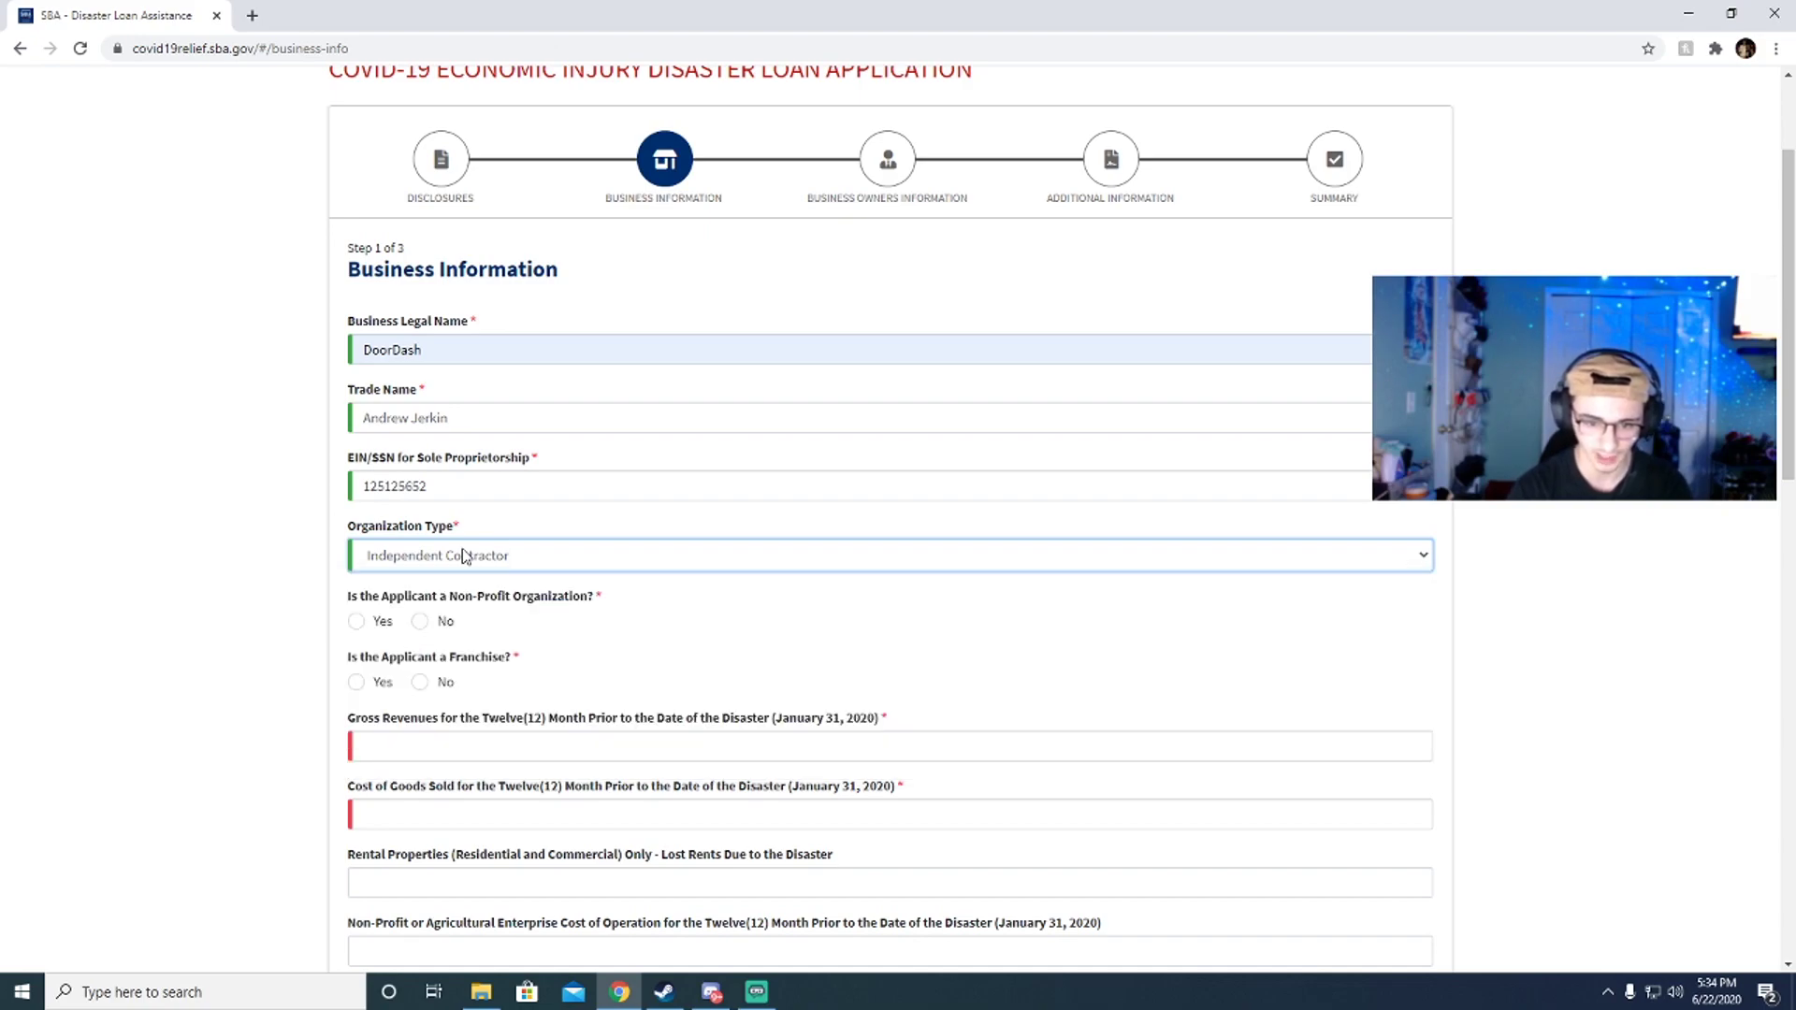
{"action": "left_click", "coordinate": [446, 625]}
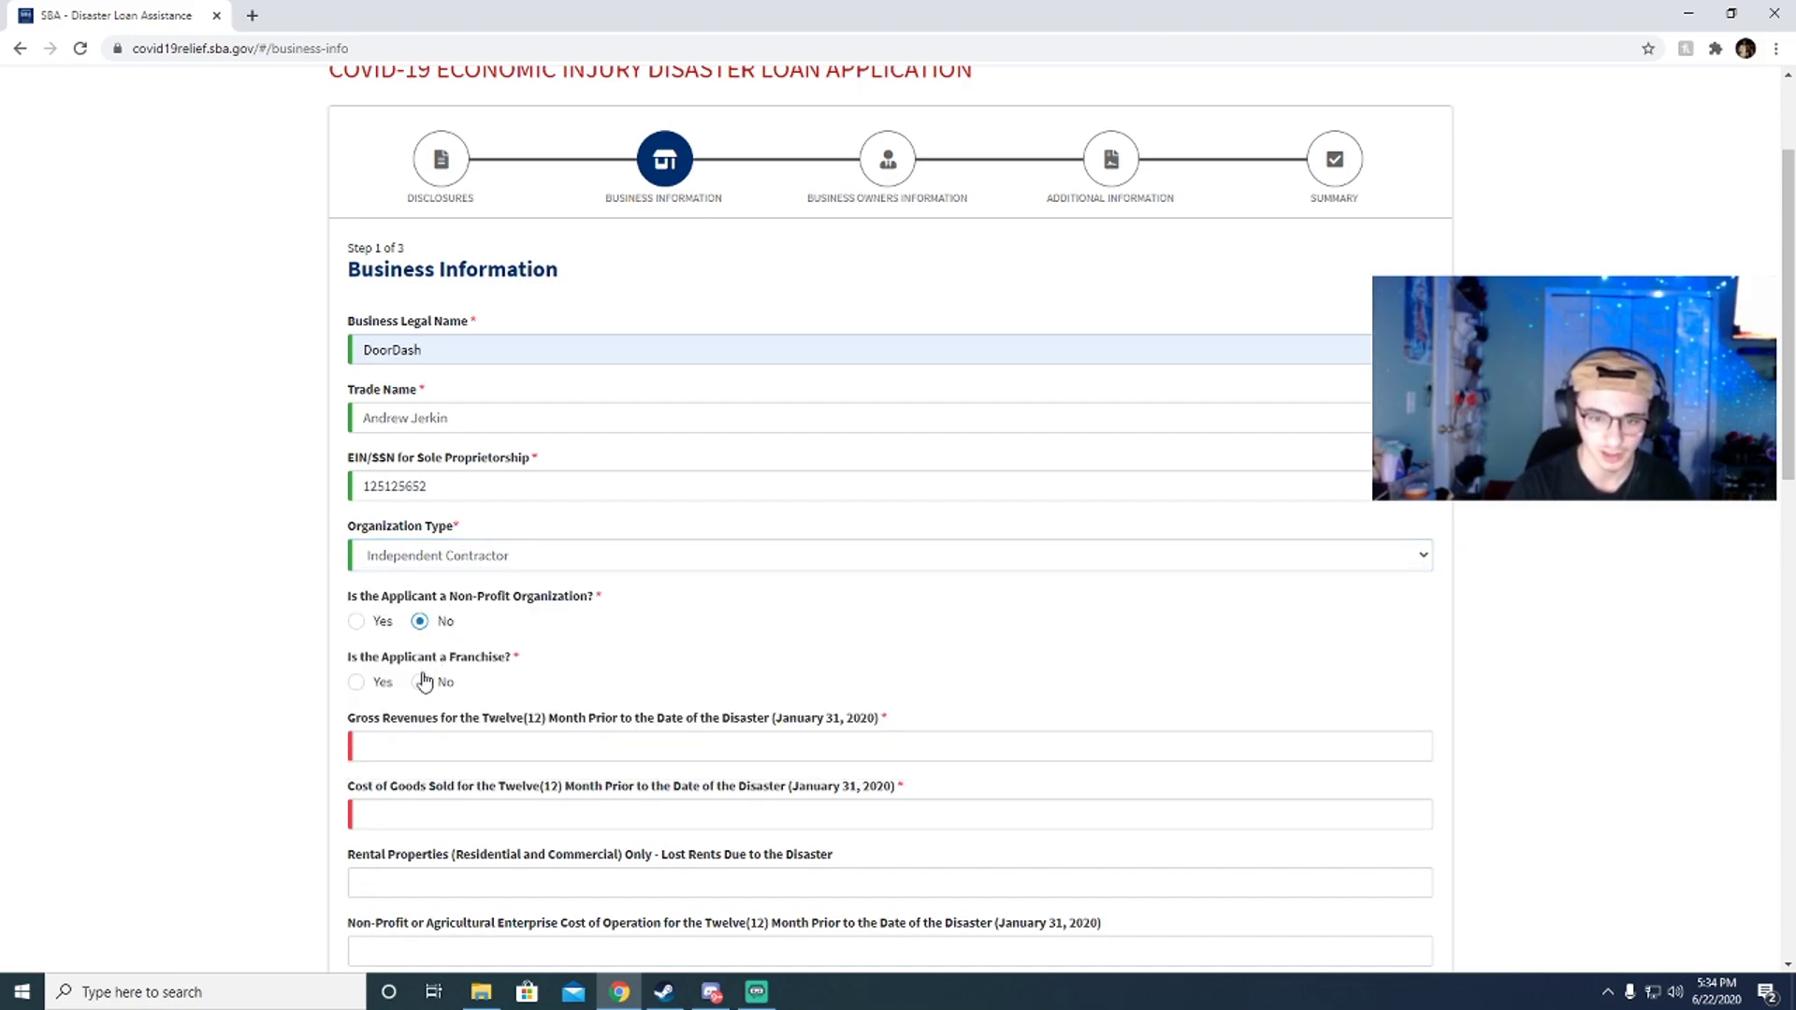
{"action": "left_click", "coordinate": [420, 681]}
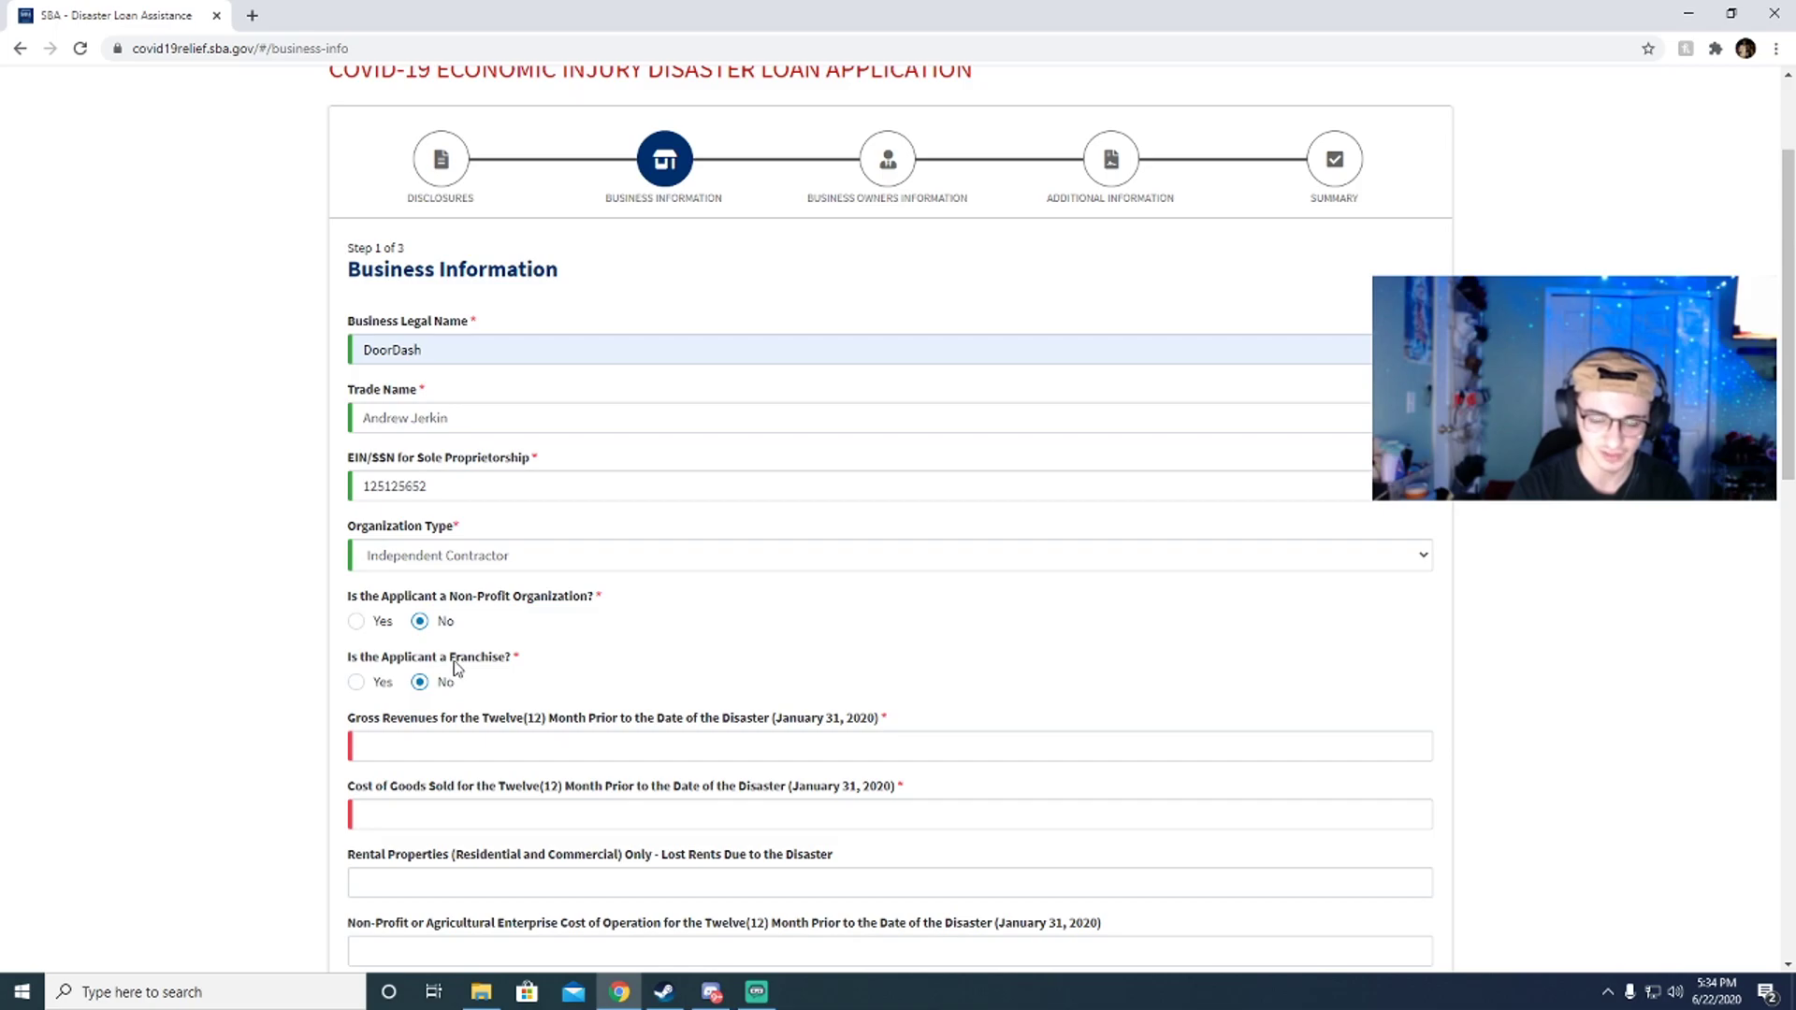
{"action": "scroll", "coordinate": [546, 623], "scroll_direction": "down", "scroll_amount": 2}
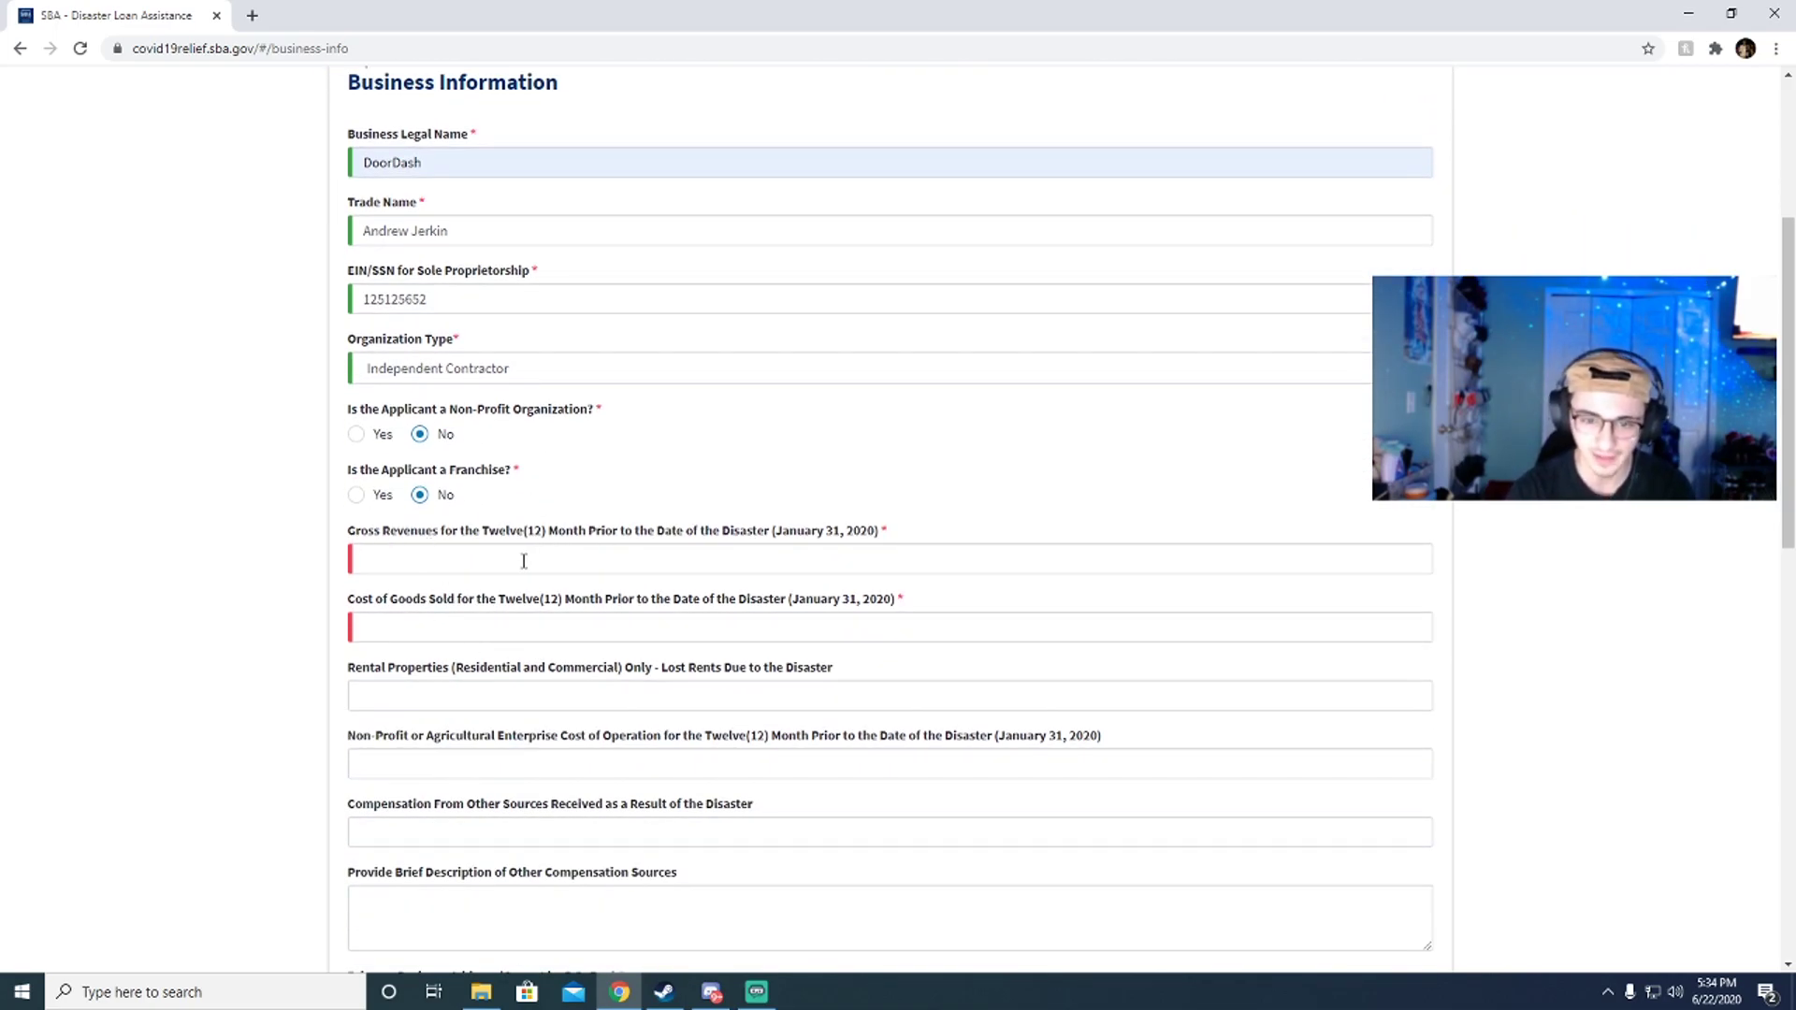
Step: Enter gross revenues $50,000, cost of goods sold $0 and operating cost $15,000
{"action": "left_click", "coordinate": [411, 560]}
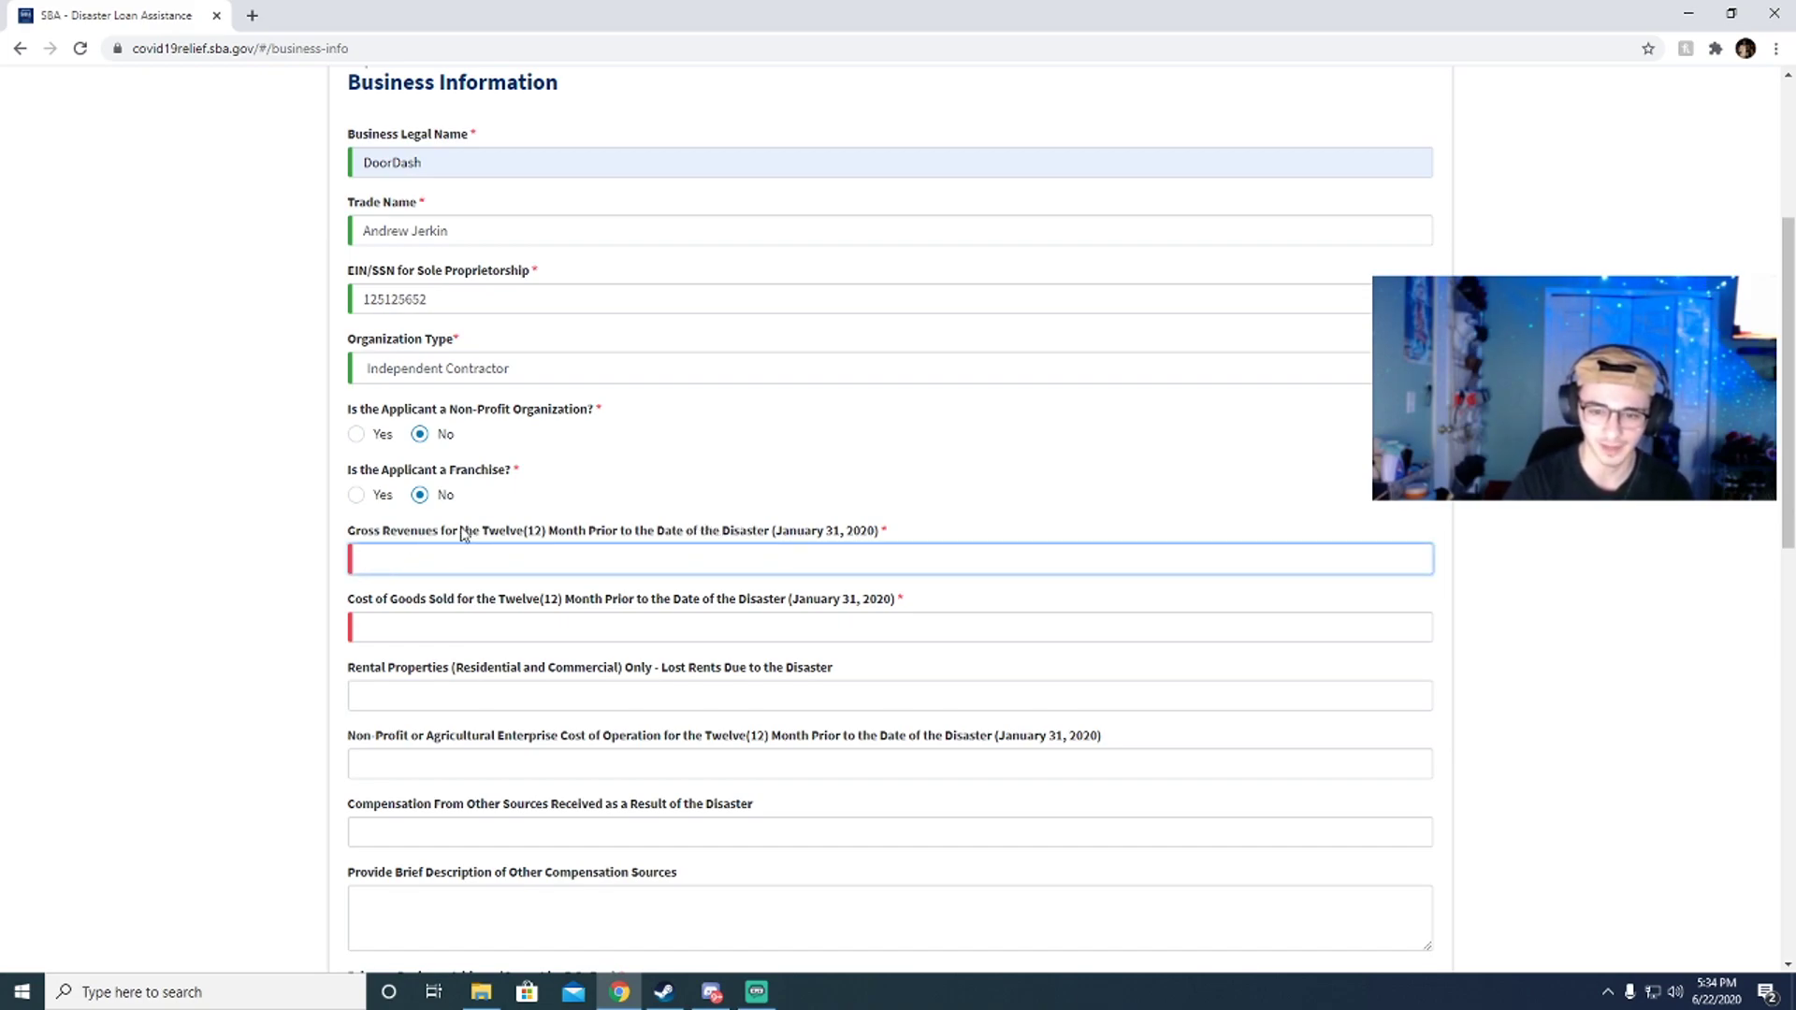
{"action": "left_click_drag", "start_coordinate": [773, 533], "coordinate": [868, 541]}
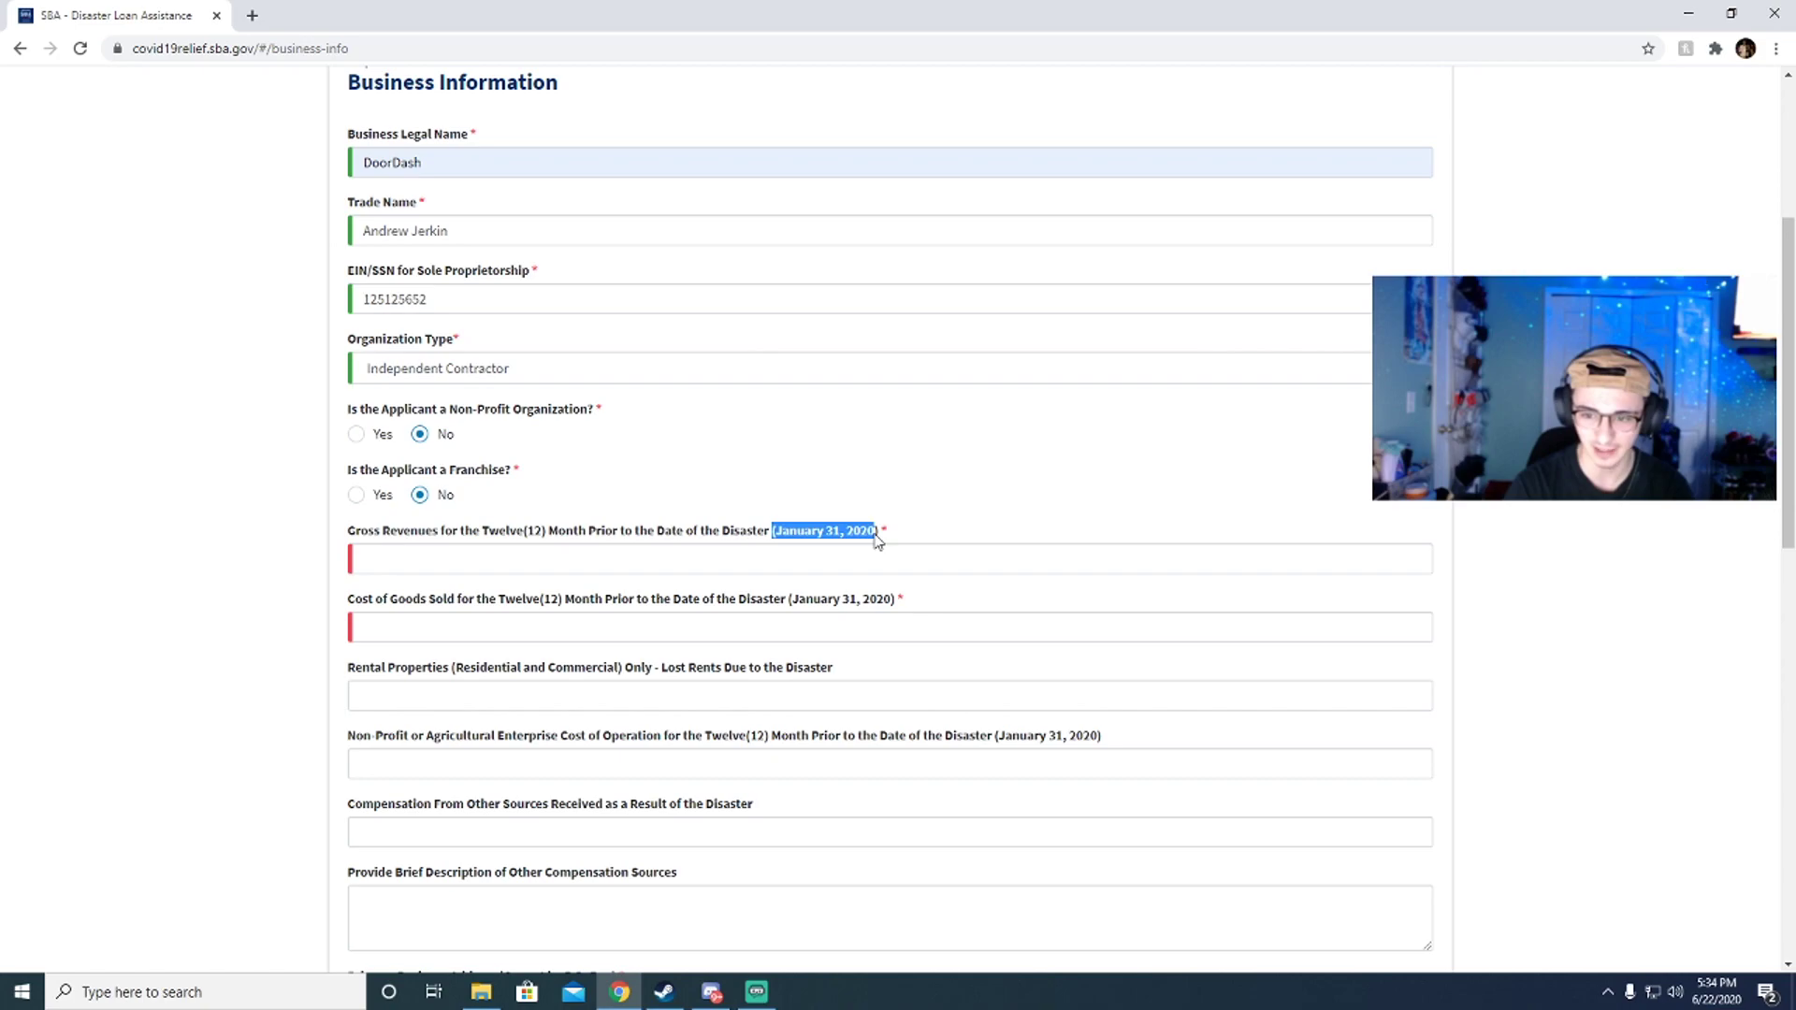
{"action": "left_click", "coordinate": [727, 559]}
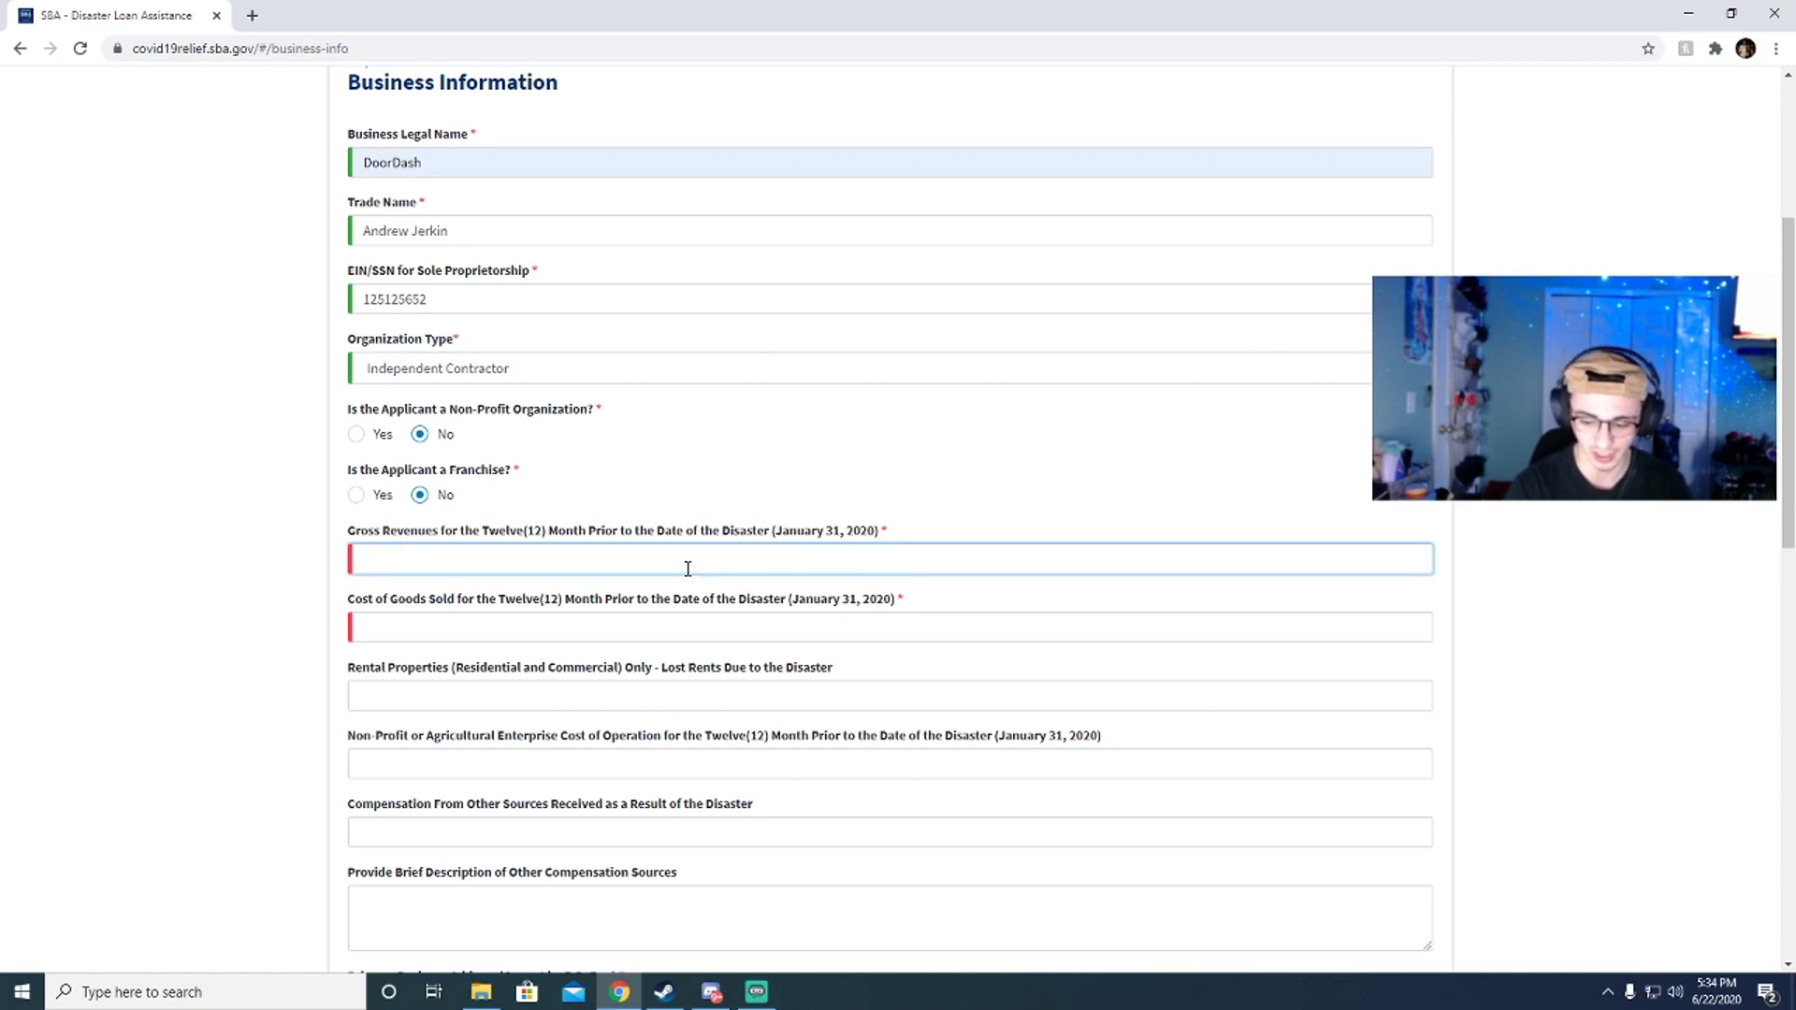
{"action": "type", "text": "50000"}
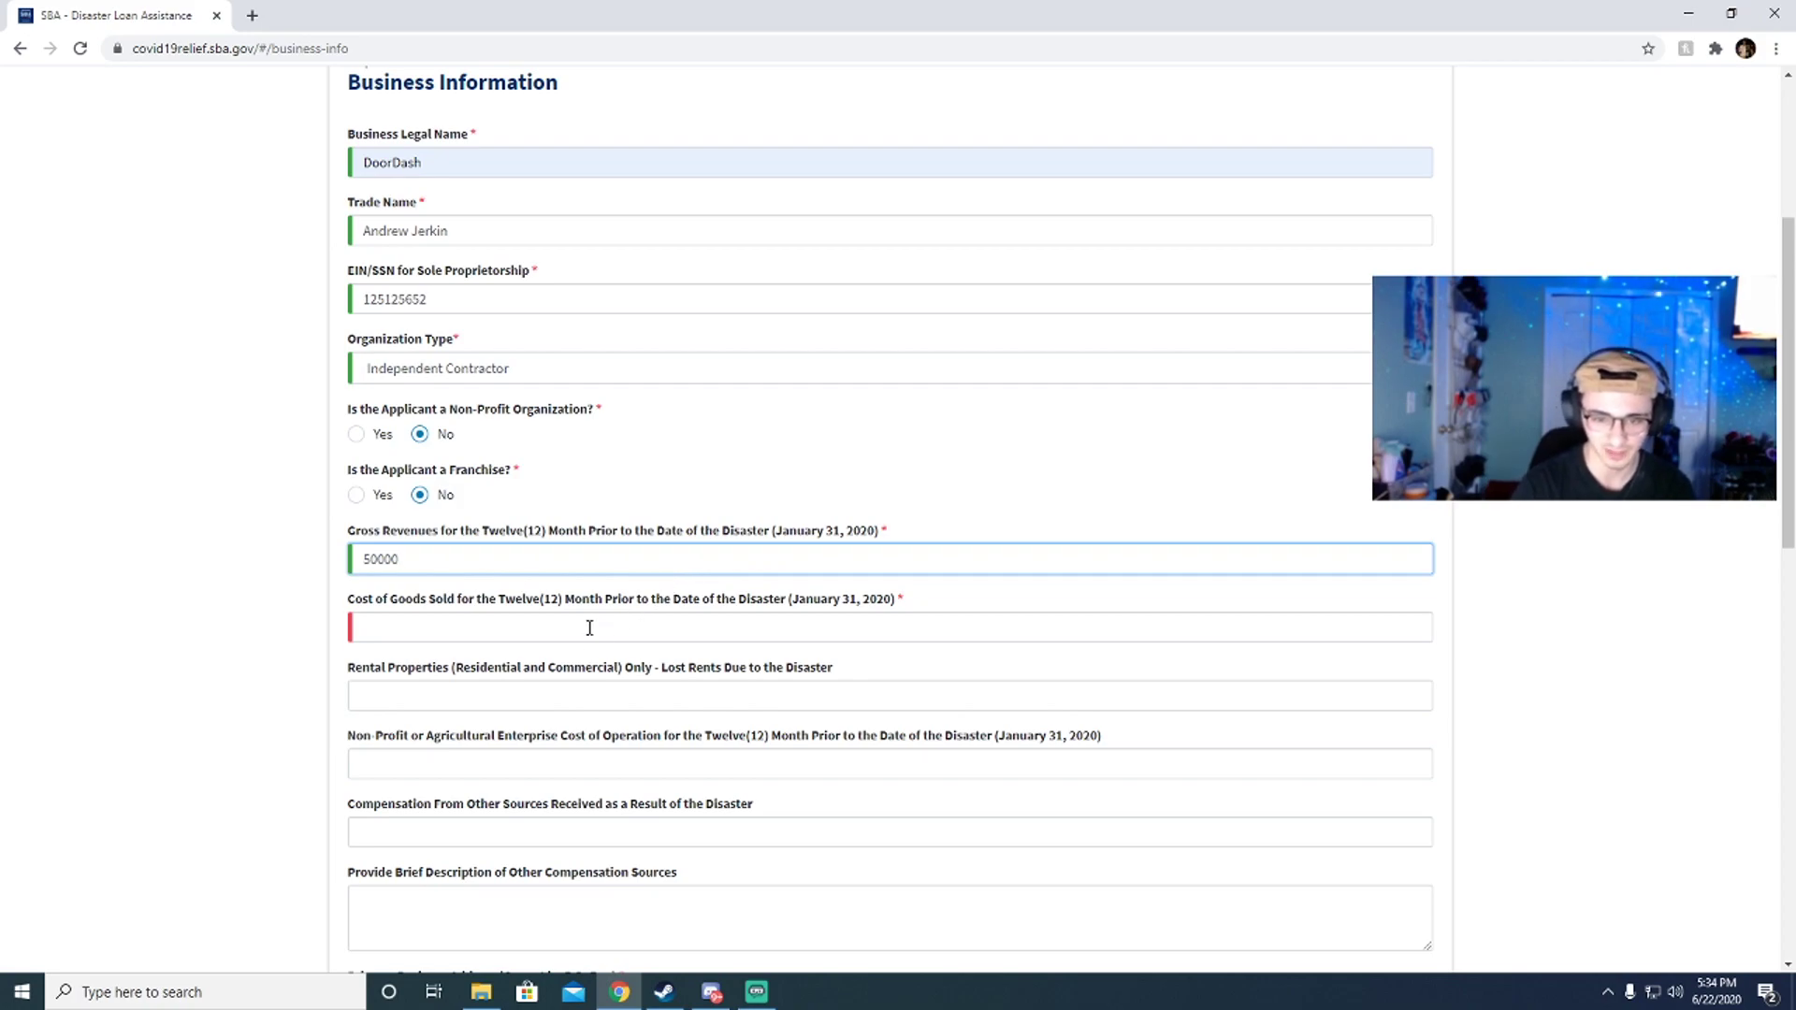
{"action": "left_click", "coordinate": [590, 628]}
{"action": "scroll", "coordinate": [458, 613], "scroll_direction": "down", "scroll_amount": 3}
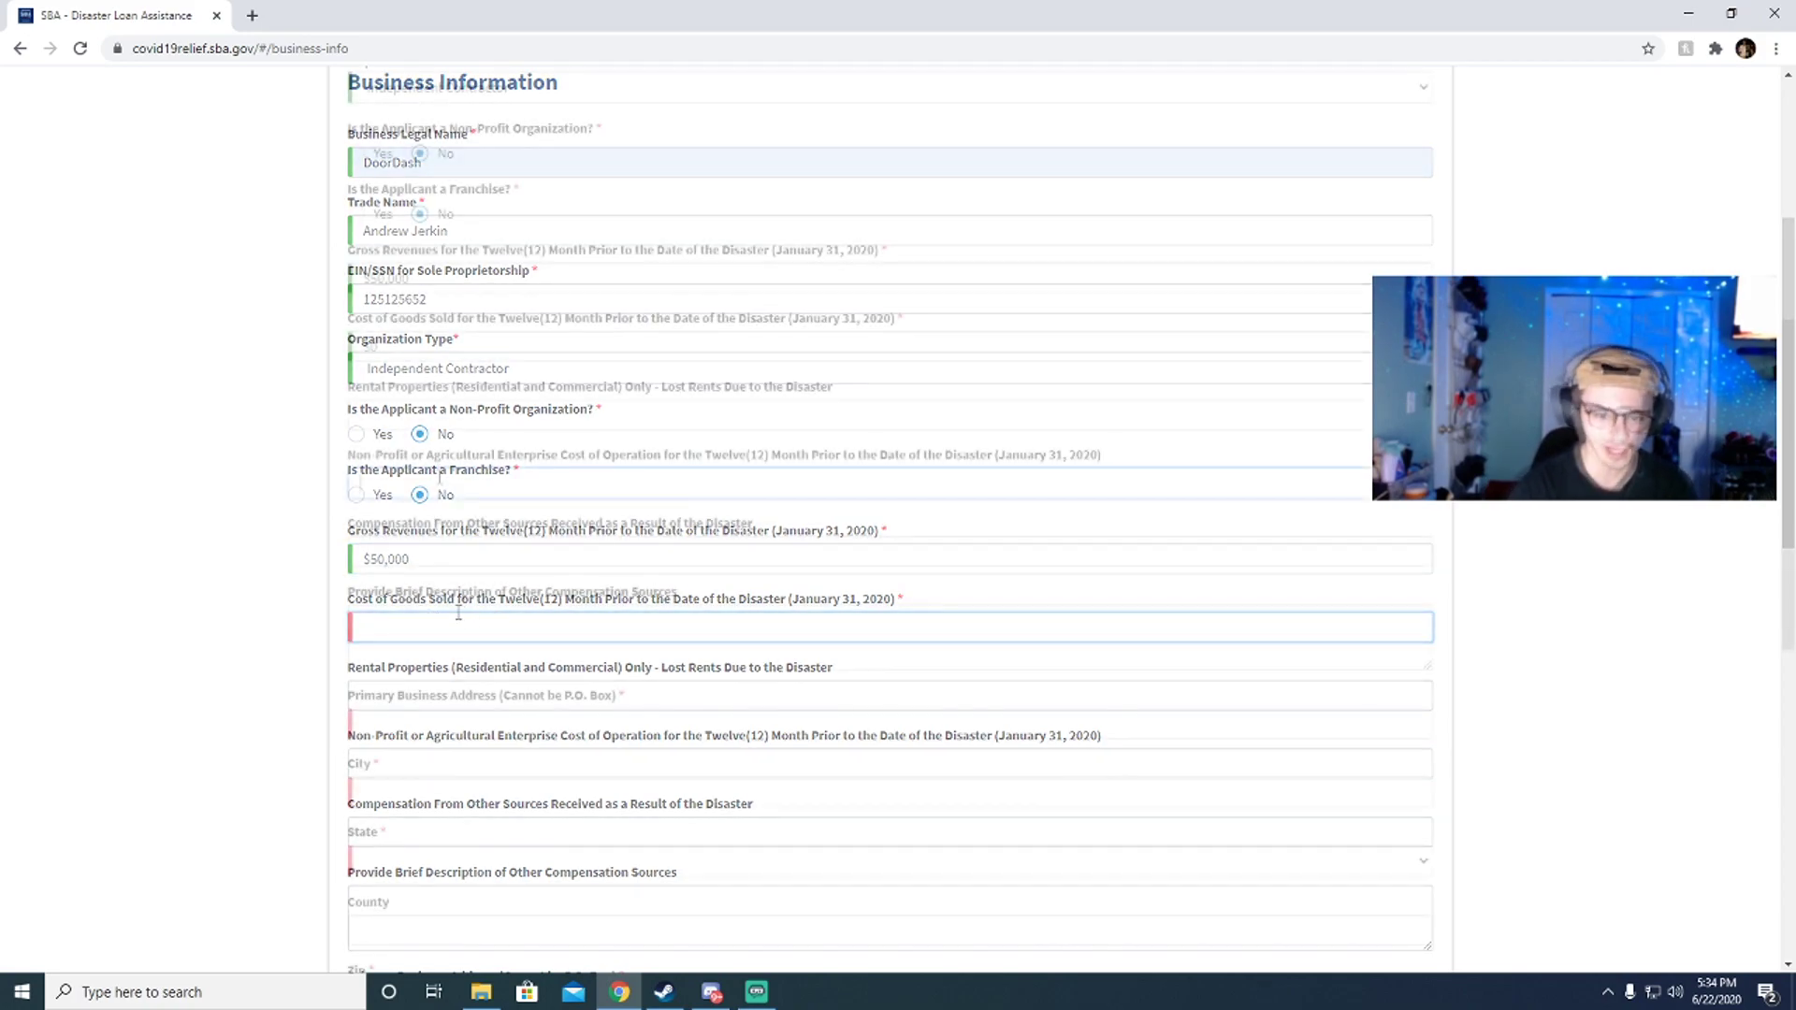
{"action": "type", "text": "0"}
{"action": "left_click", "coordinate": [440, 477]}
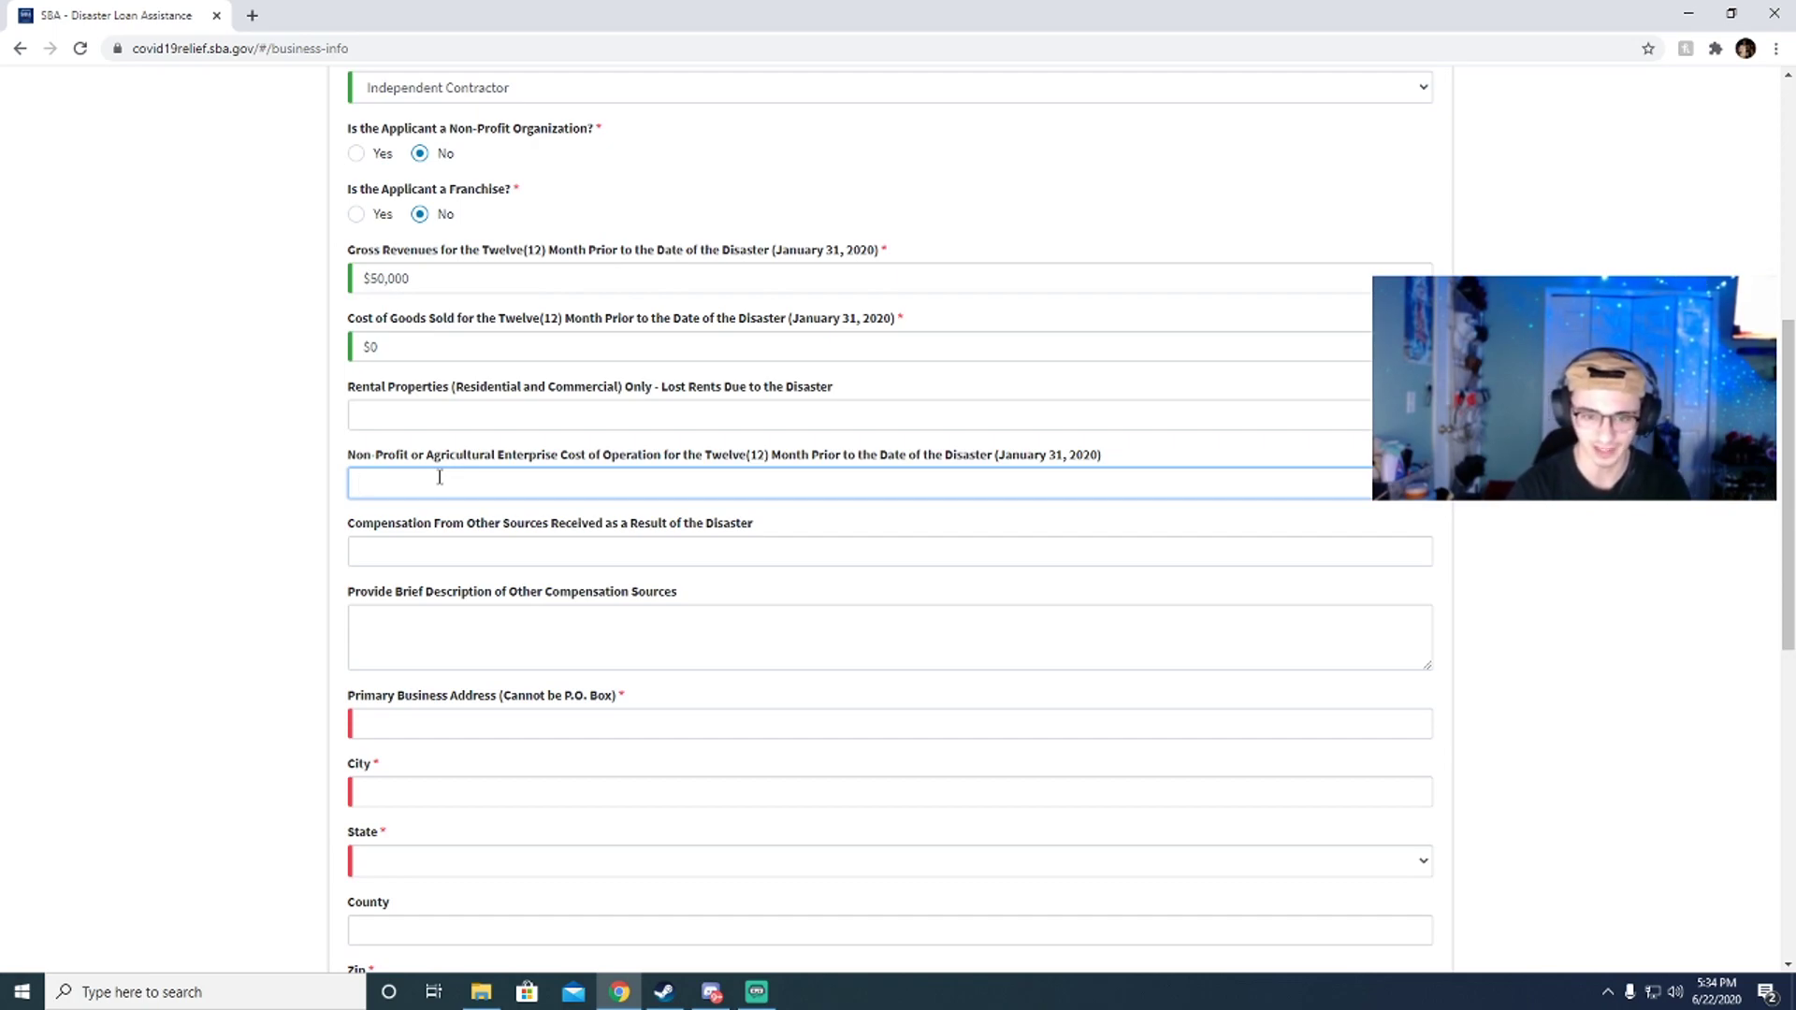
{"action": "type", "text": "20000"}
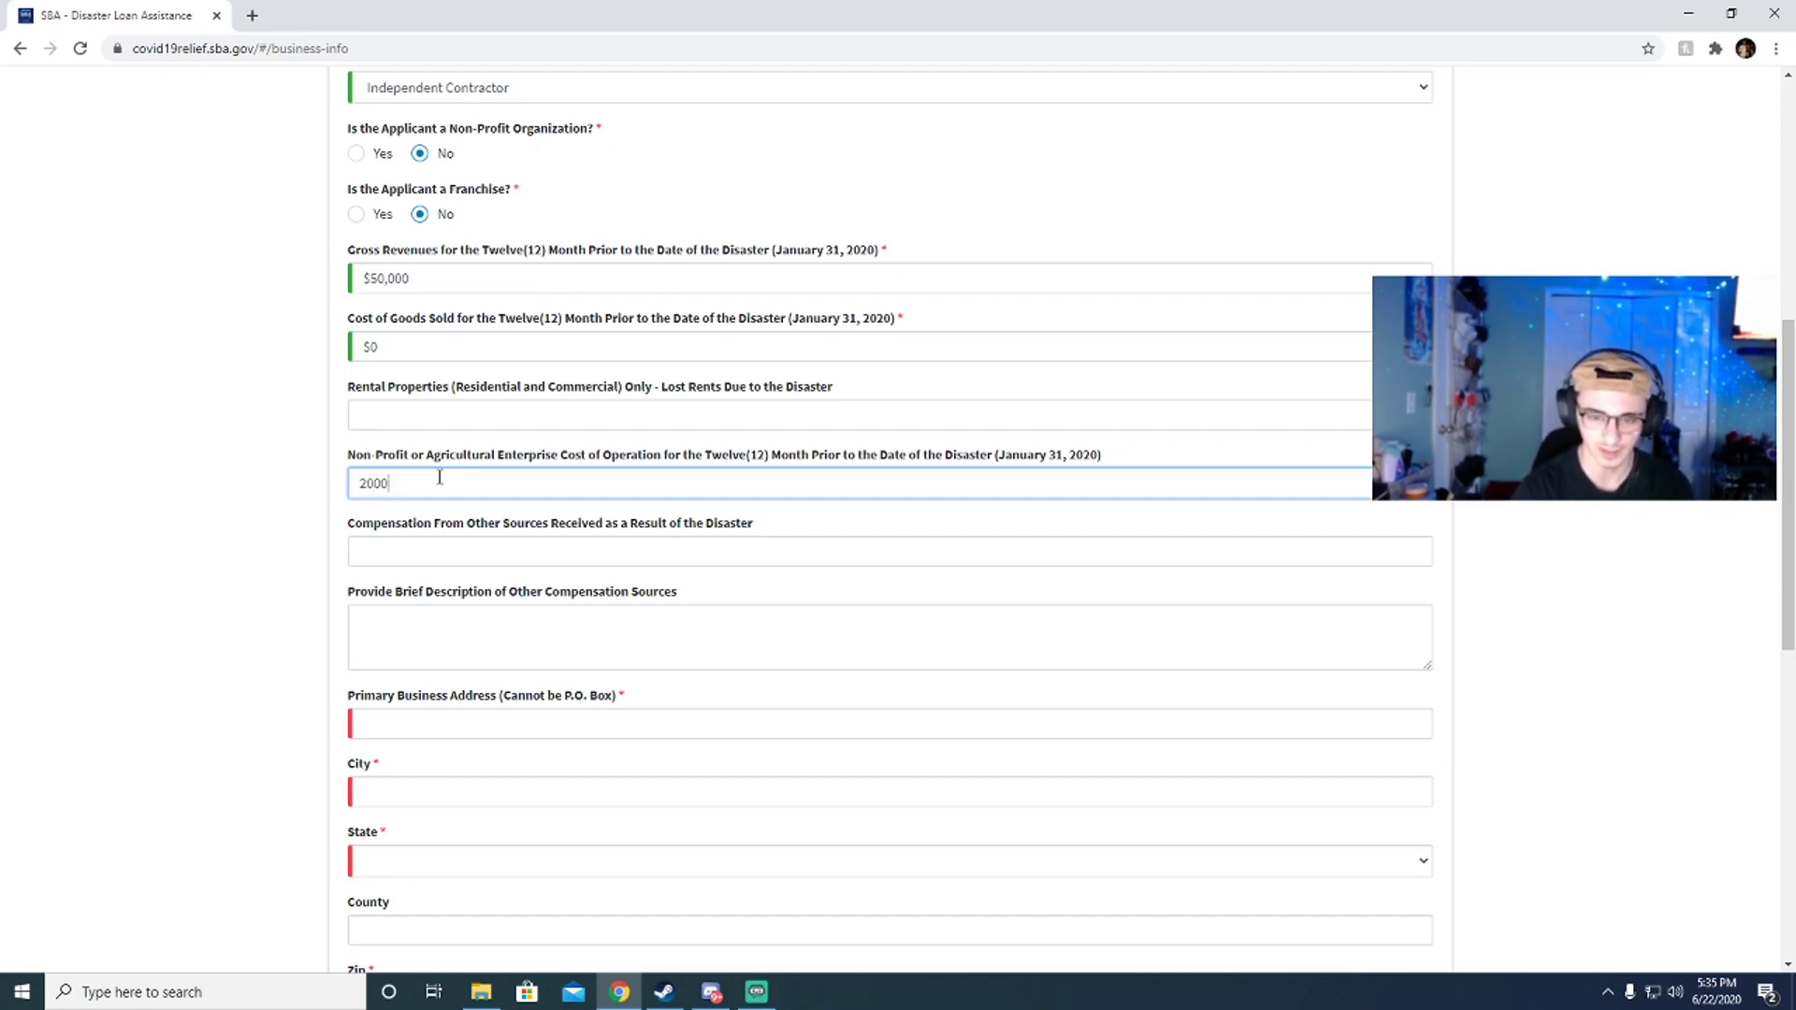
{"action": "key", "text": "BackSpace"}
{"action": "key", "text": "BackSpace"}
{"action": "key", "text": "BackSpace"}
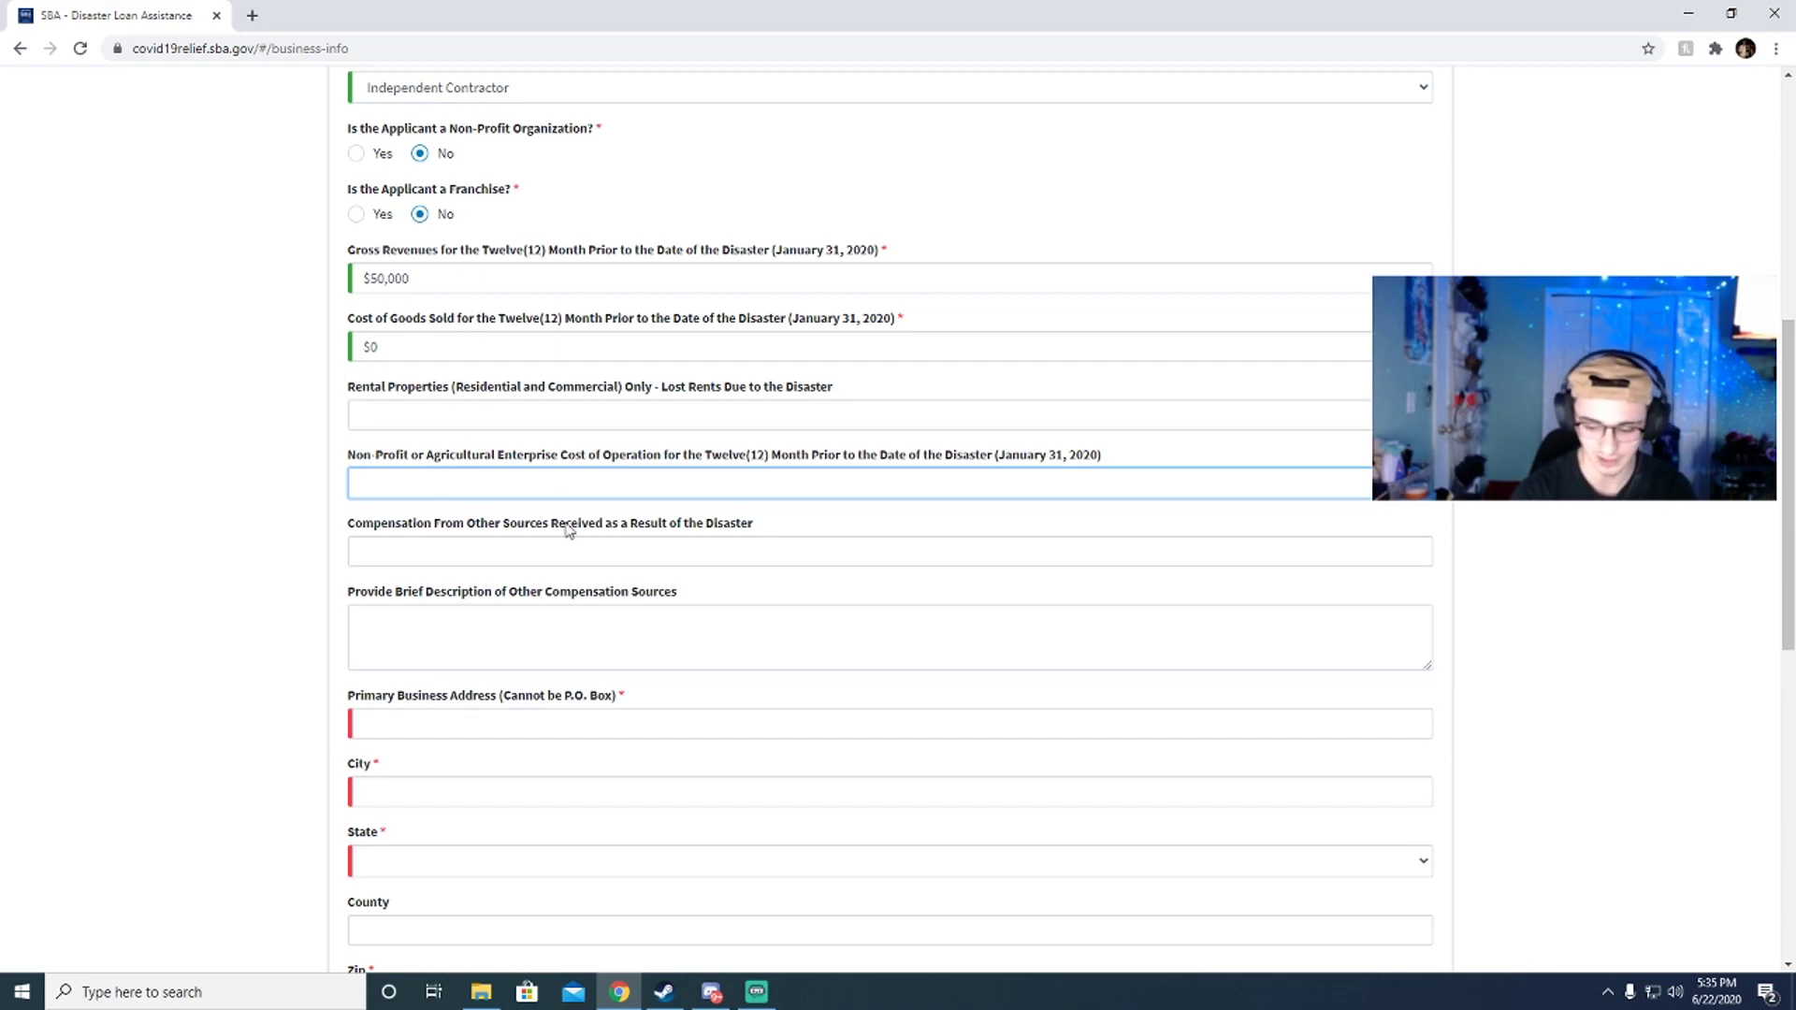
{"action": "type", "text": "000"}
Step: Describe the other compensation as 'Gas Money'
{"action": "left_click", "coordinate": [477, 552]}
{"action": "left_click", "coordinate": [441, 610]}
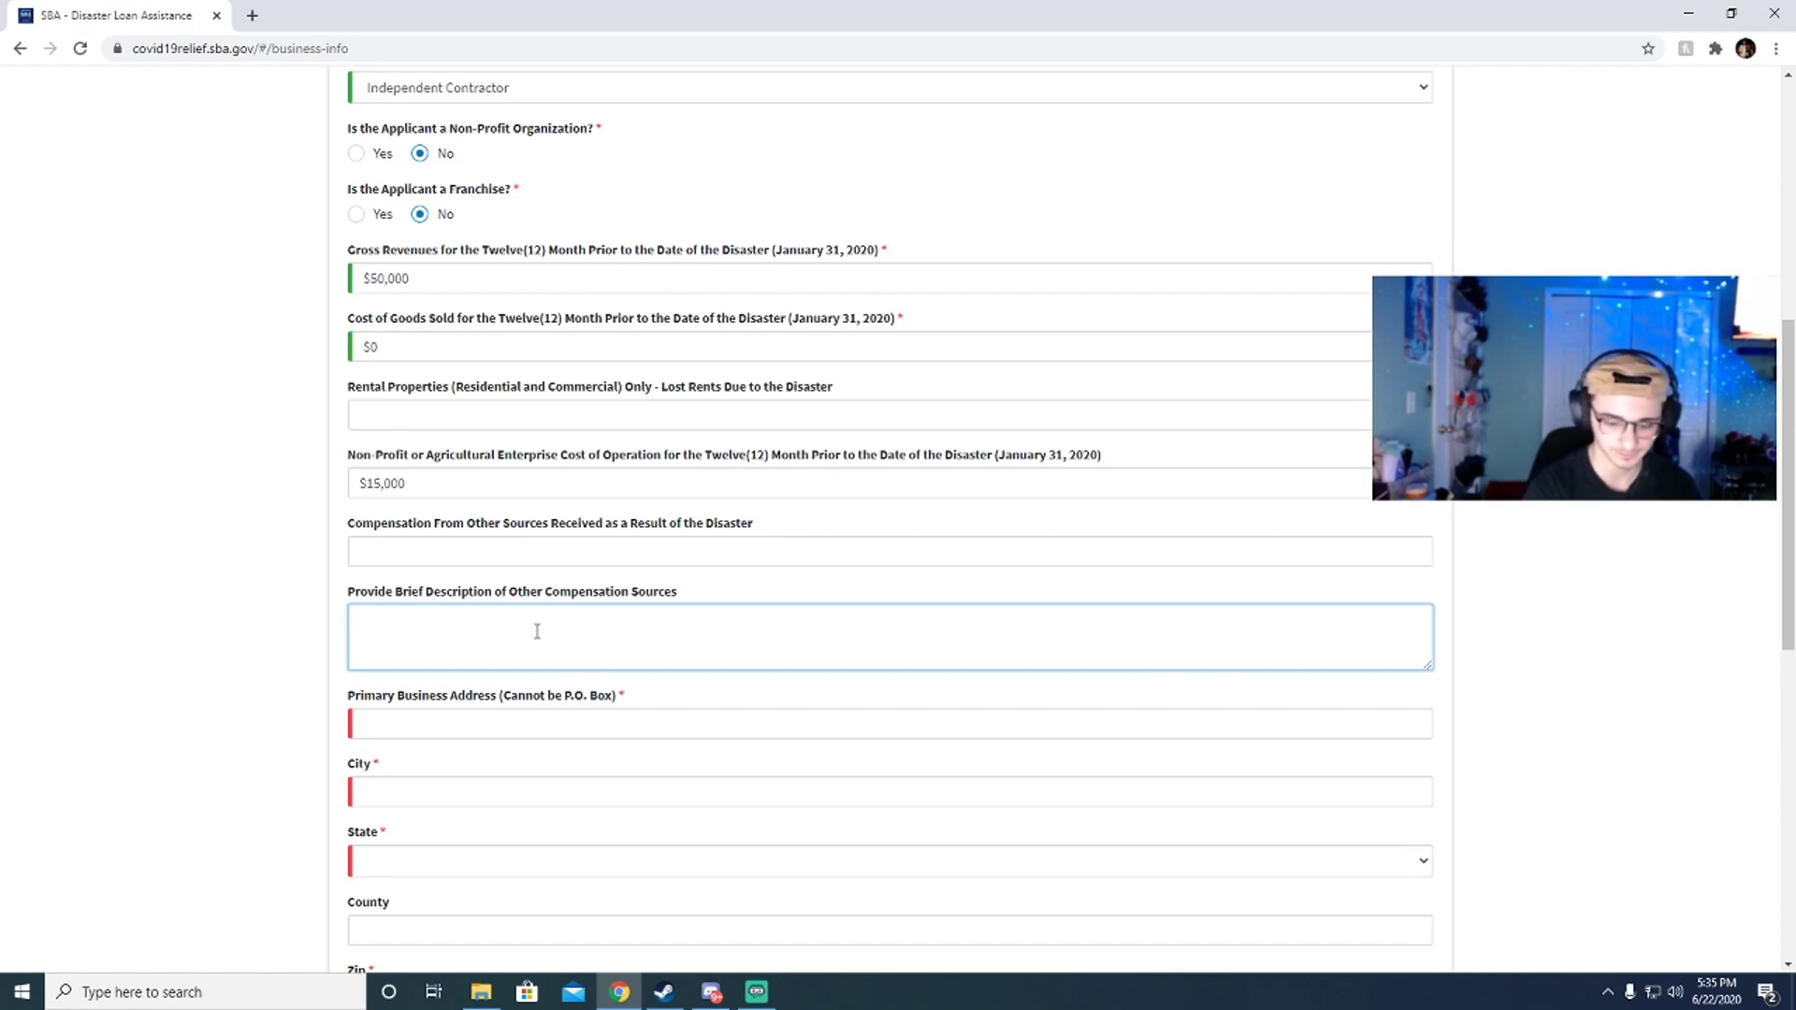
{"action": "type", "text": "Gas Money"}
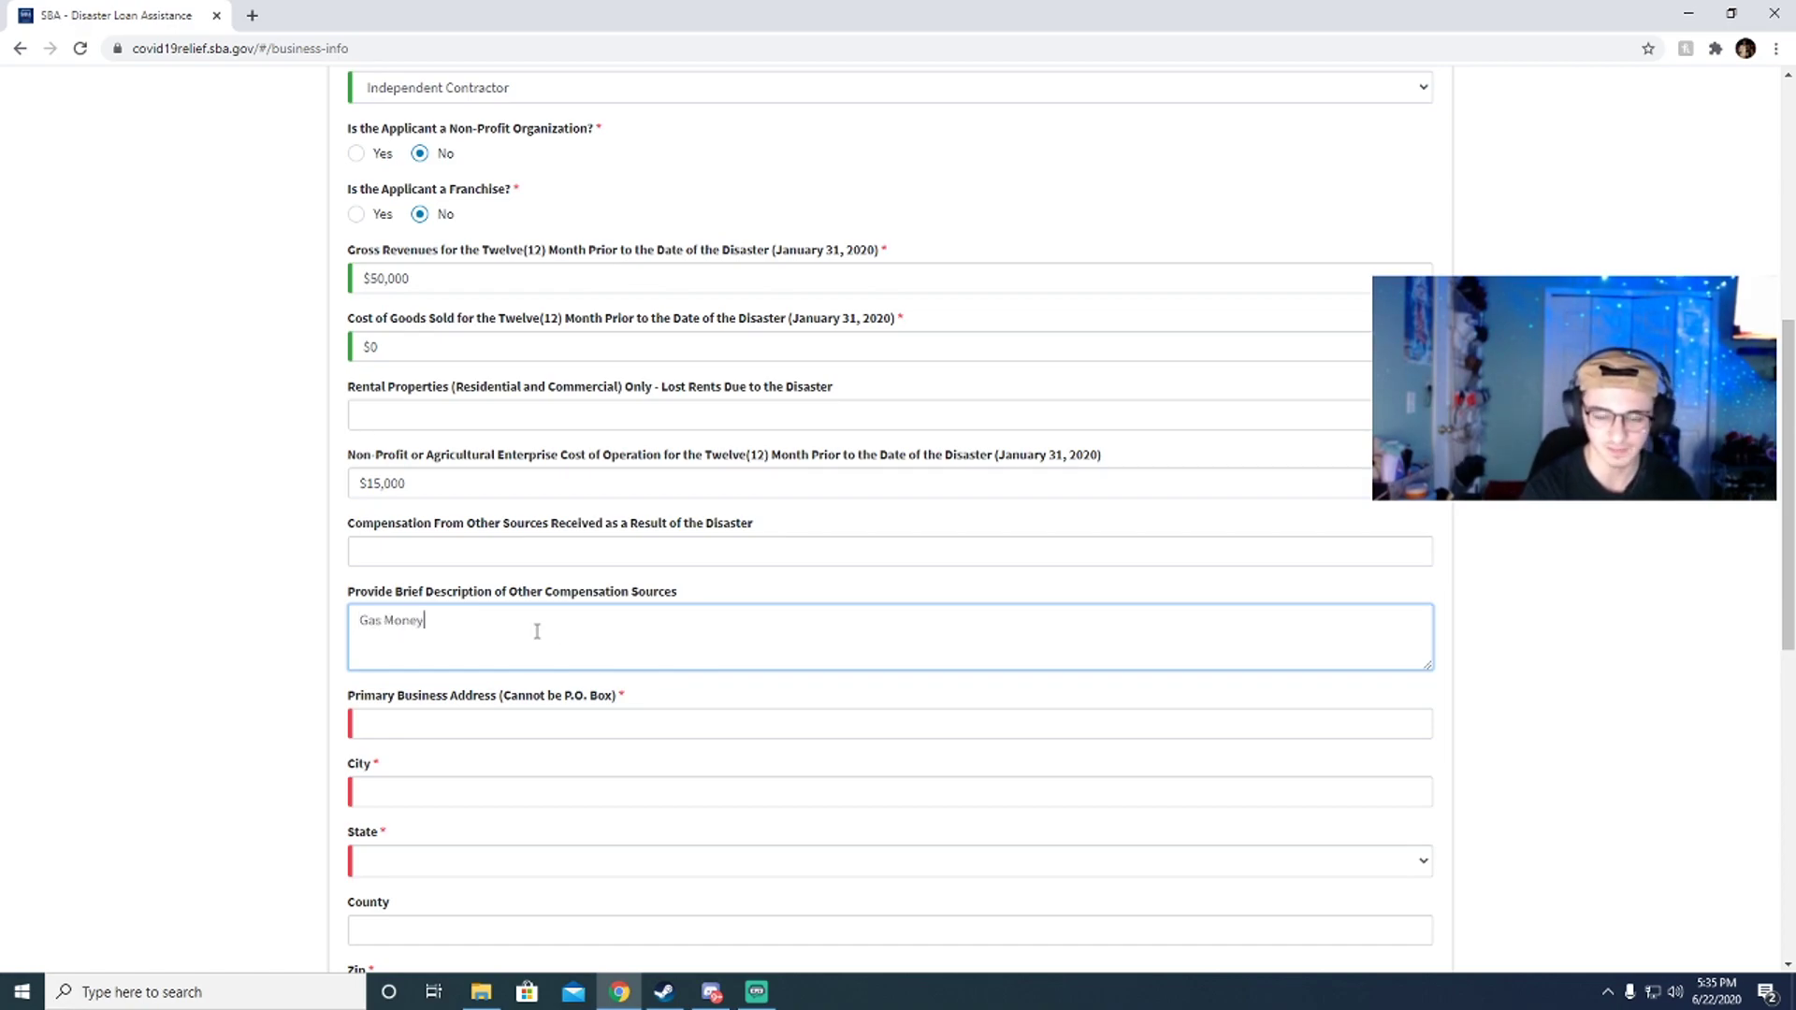
{"action": "triple_click", "coordinate": [541, 636]}
{"action": "left_click", "coordinate": [545, 637]}
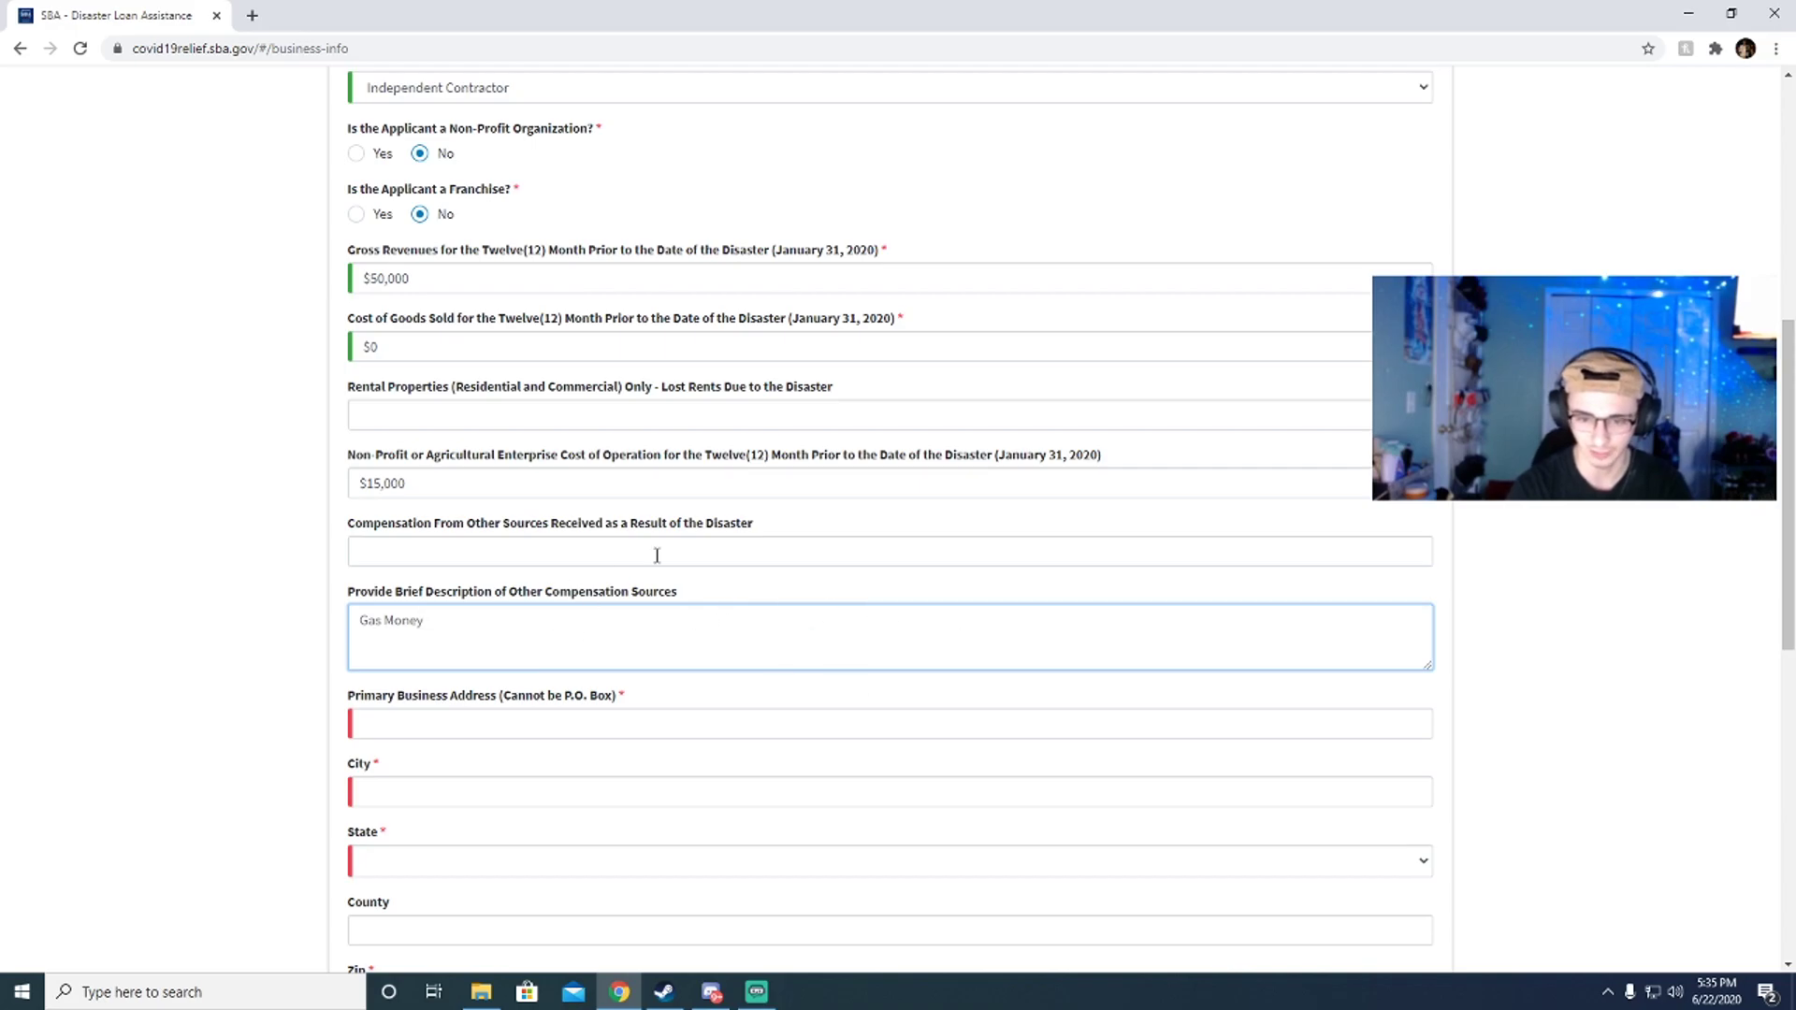
{"action": "scroll", "coordinate": [786, 535], "scroll_direction": "down", "scroll_amount": 1}
{"action": "scroll", "coordinate": [440, 642], "scroll_direction": "down", "scroll_amount": 2}
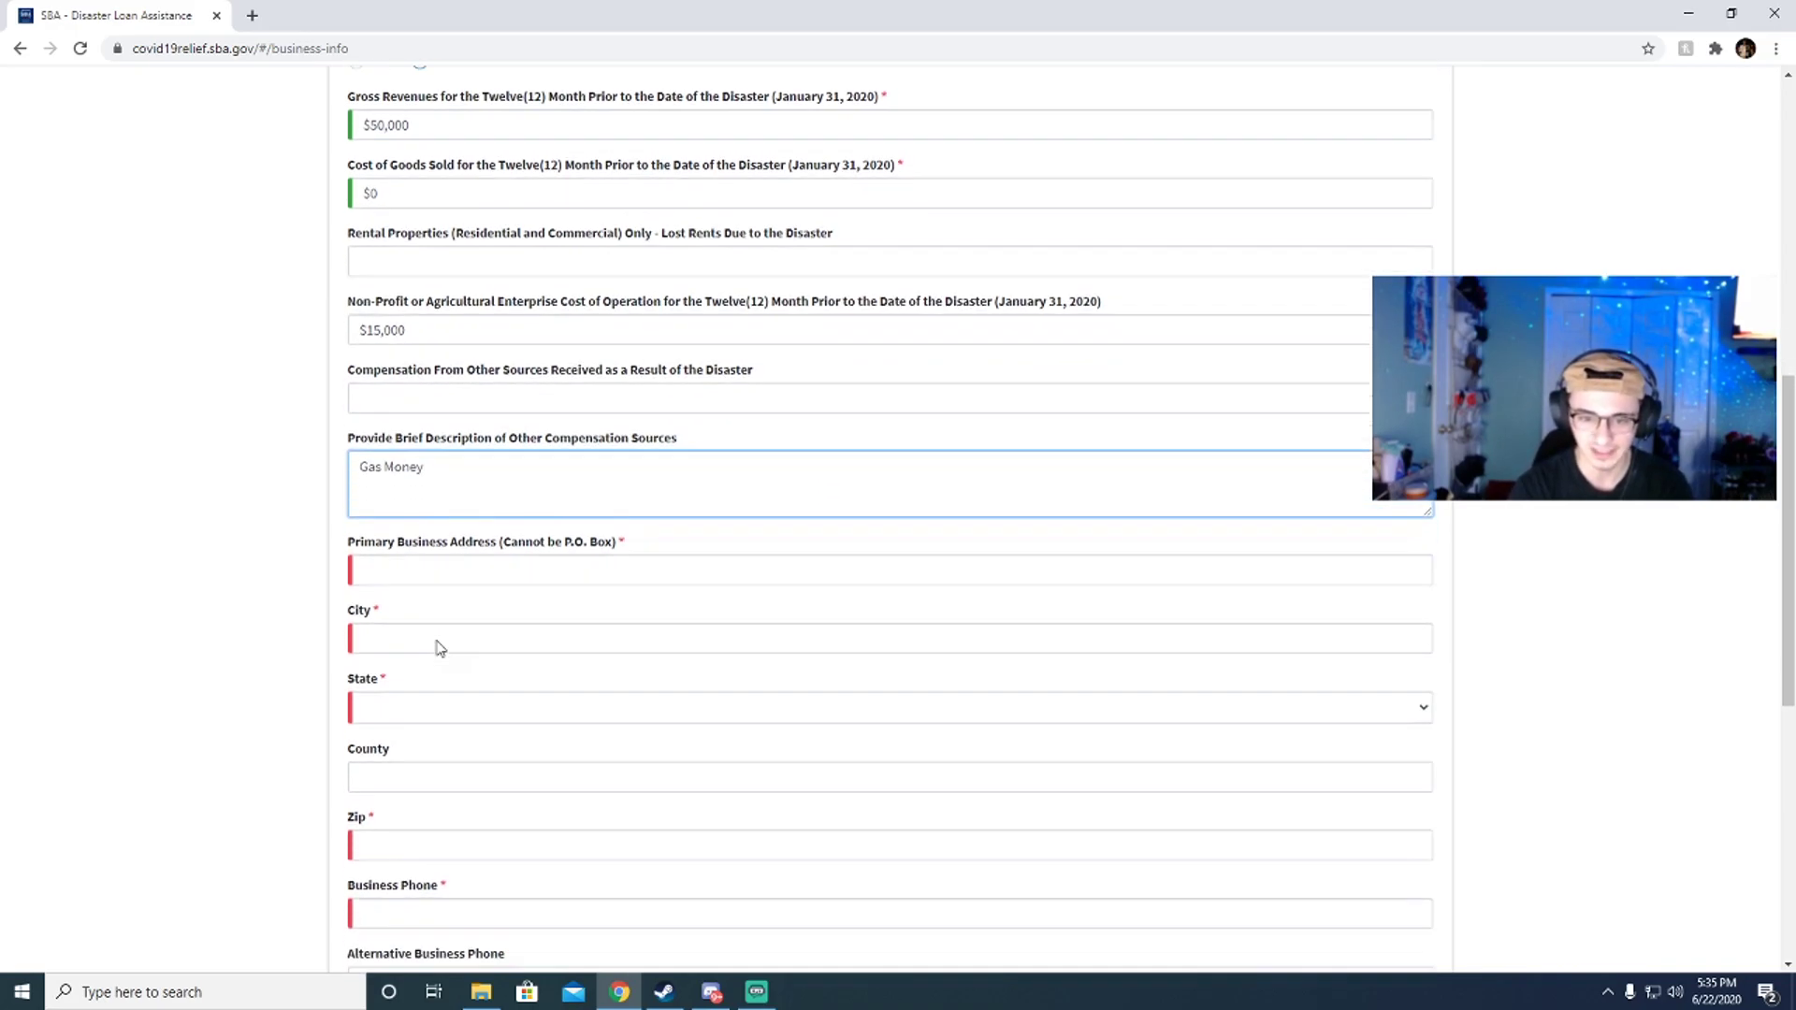
Step: Fill the business address fields with a sample address, pasting its ZIP copied from Random Lists
{"action": "left_click", "coordinate": [419, 455]}
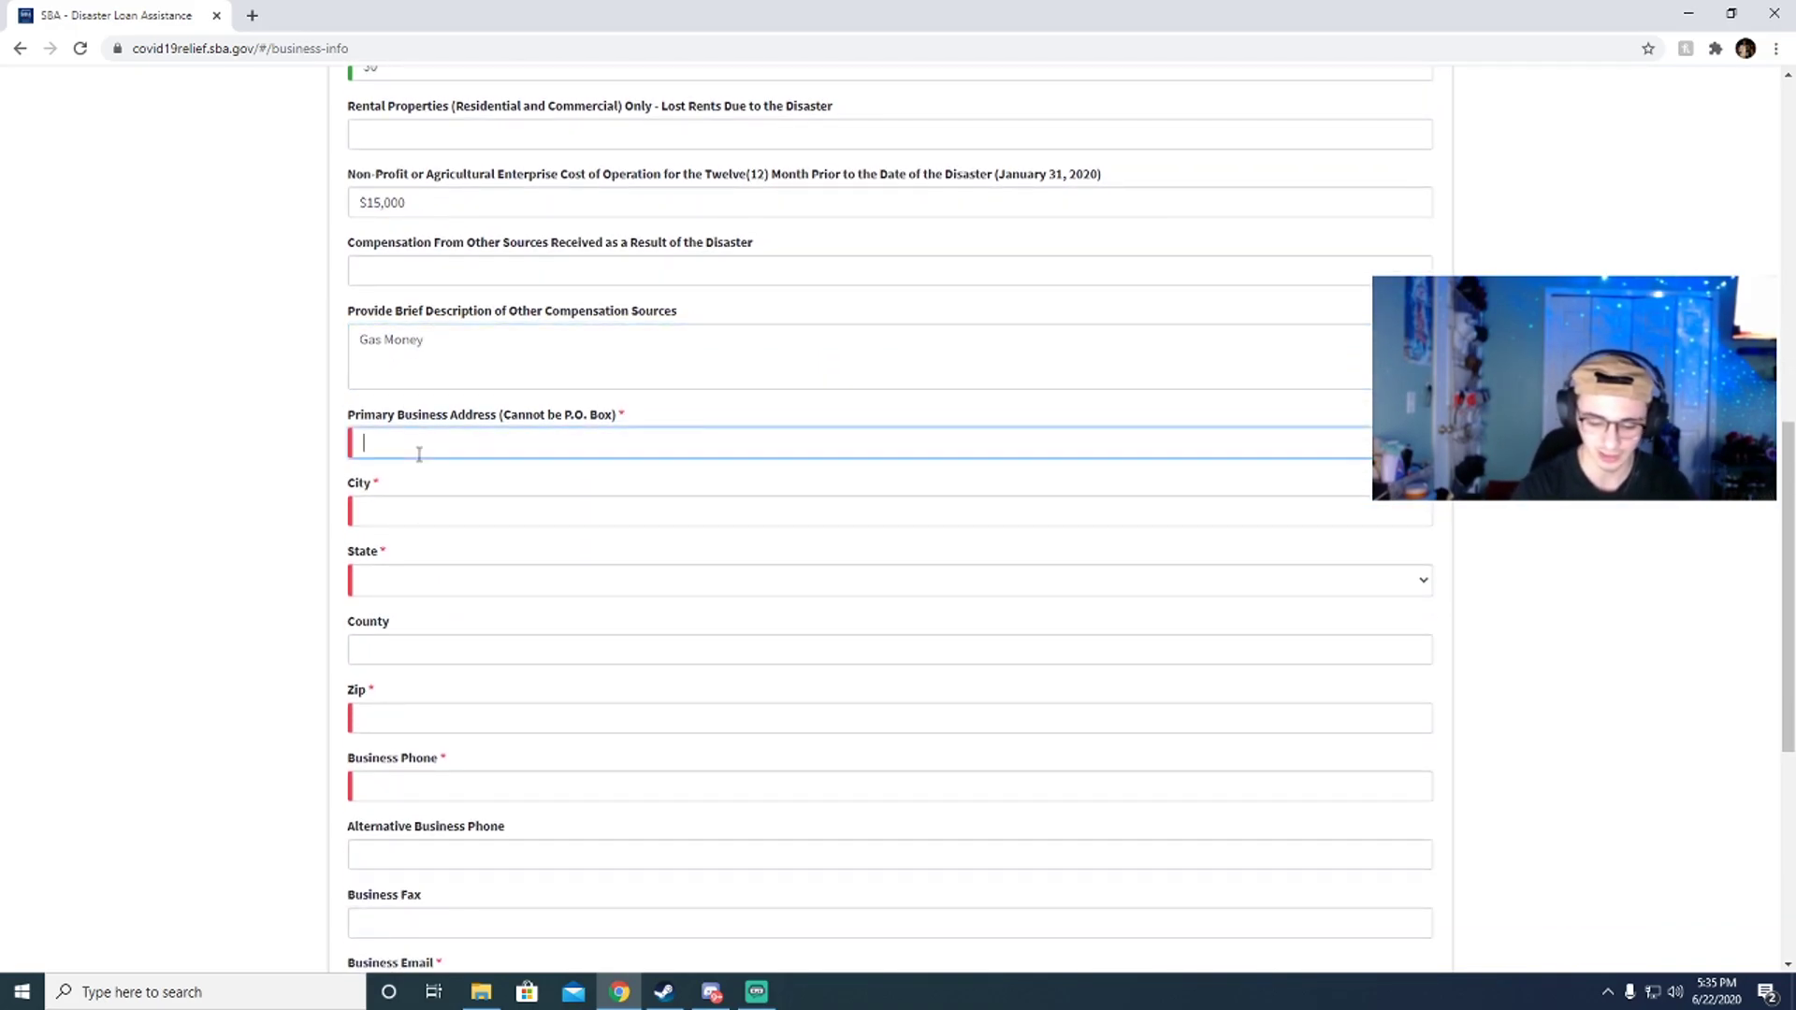
{"action": "type", "text": "44554"}
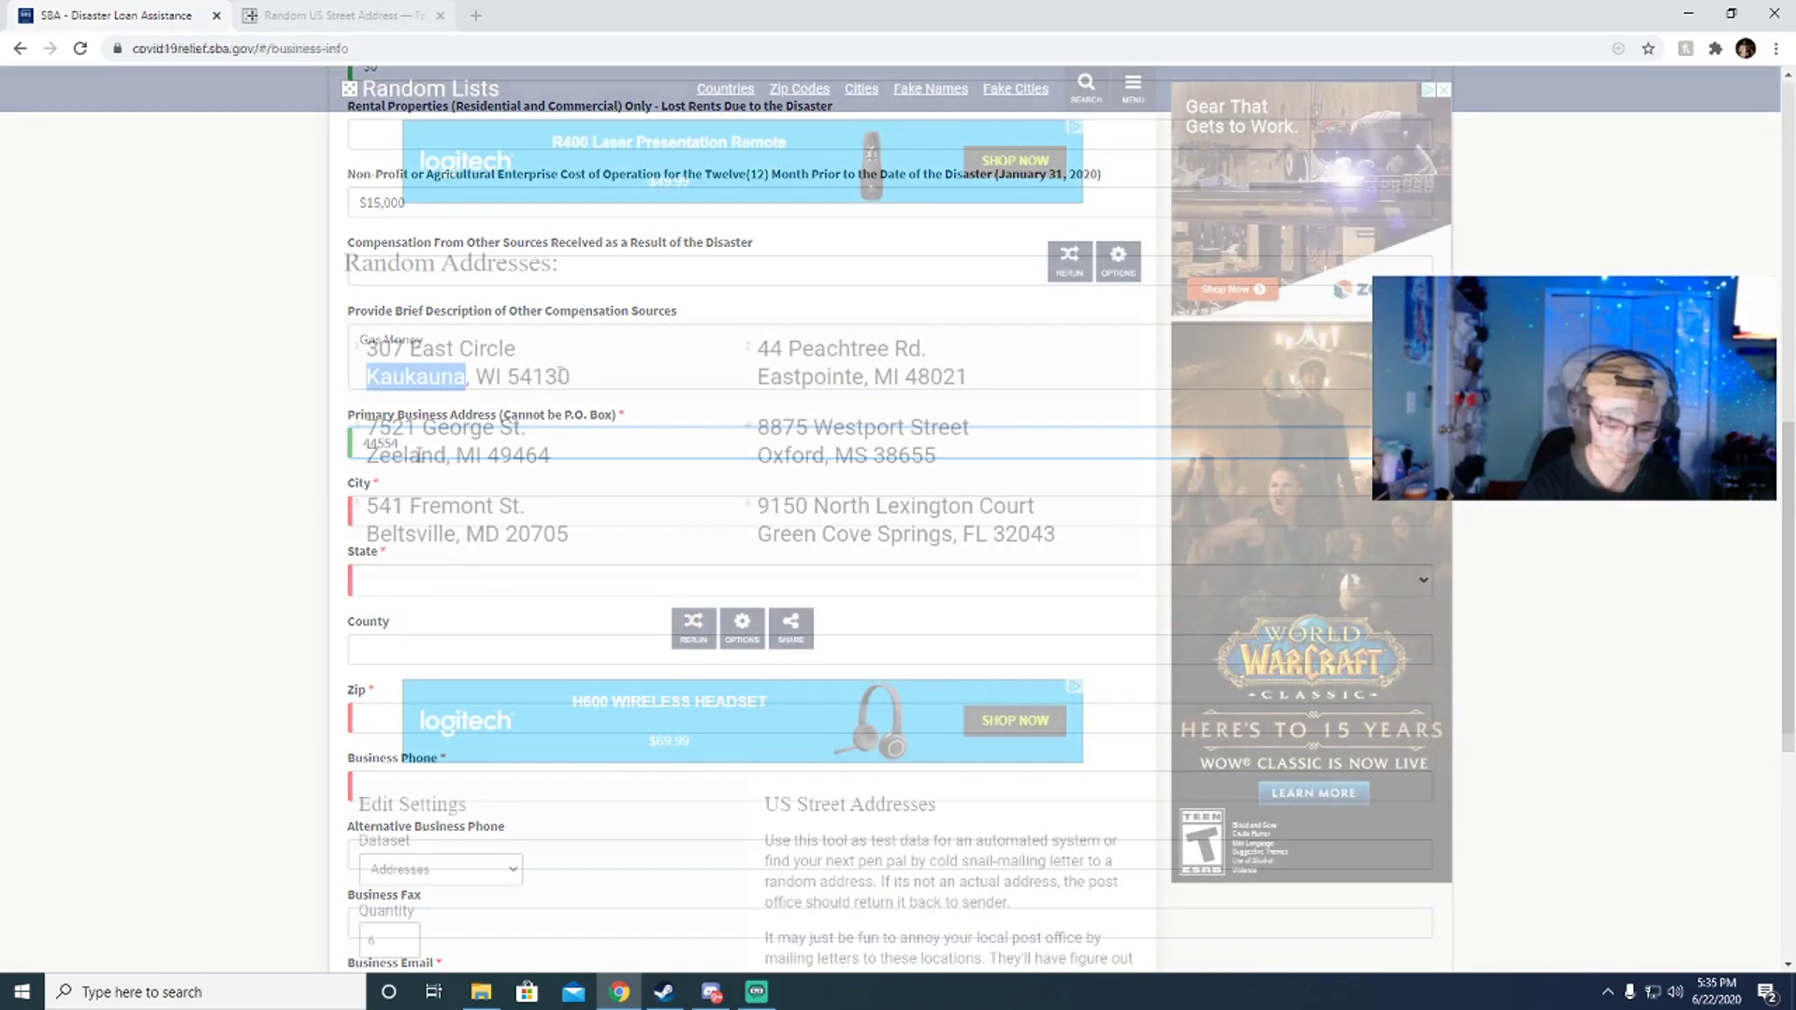
{"action": "left_click_drag", "start_coordinate": [533, 377], "coordinate": [513, 383]}
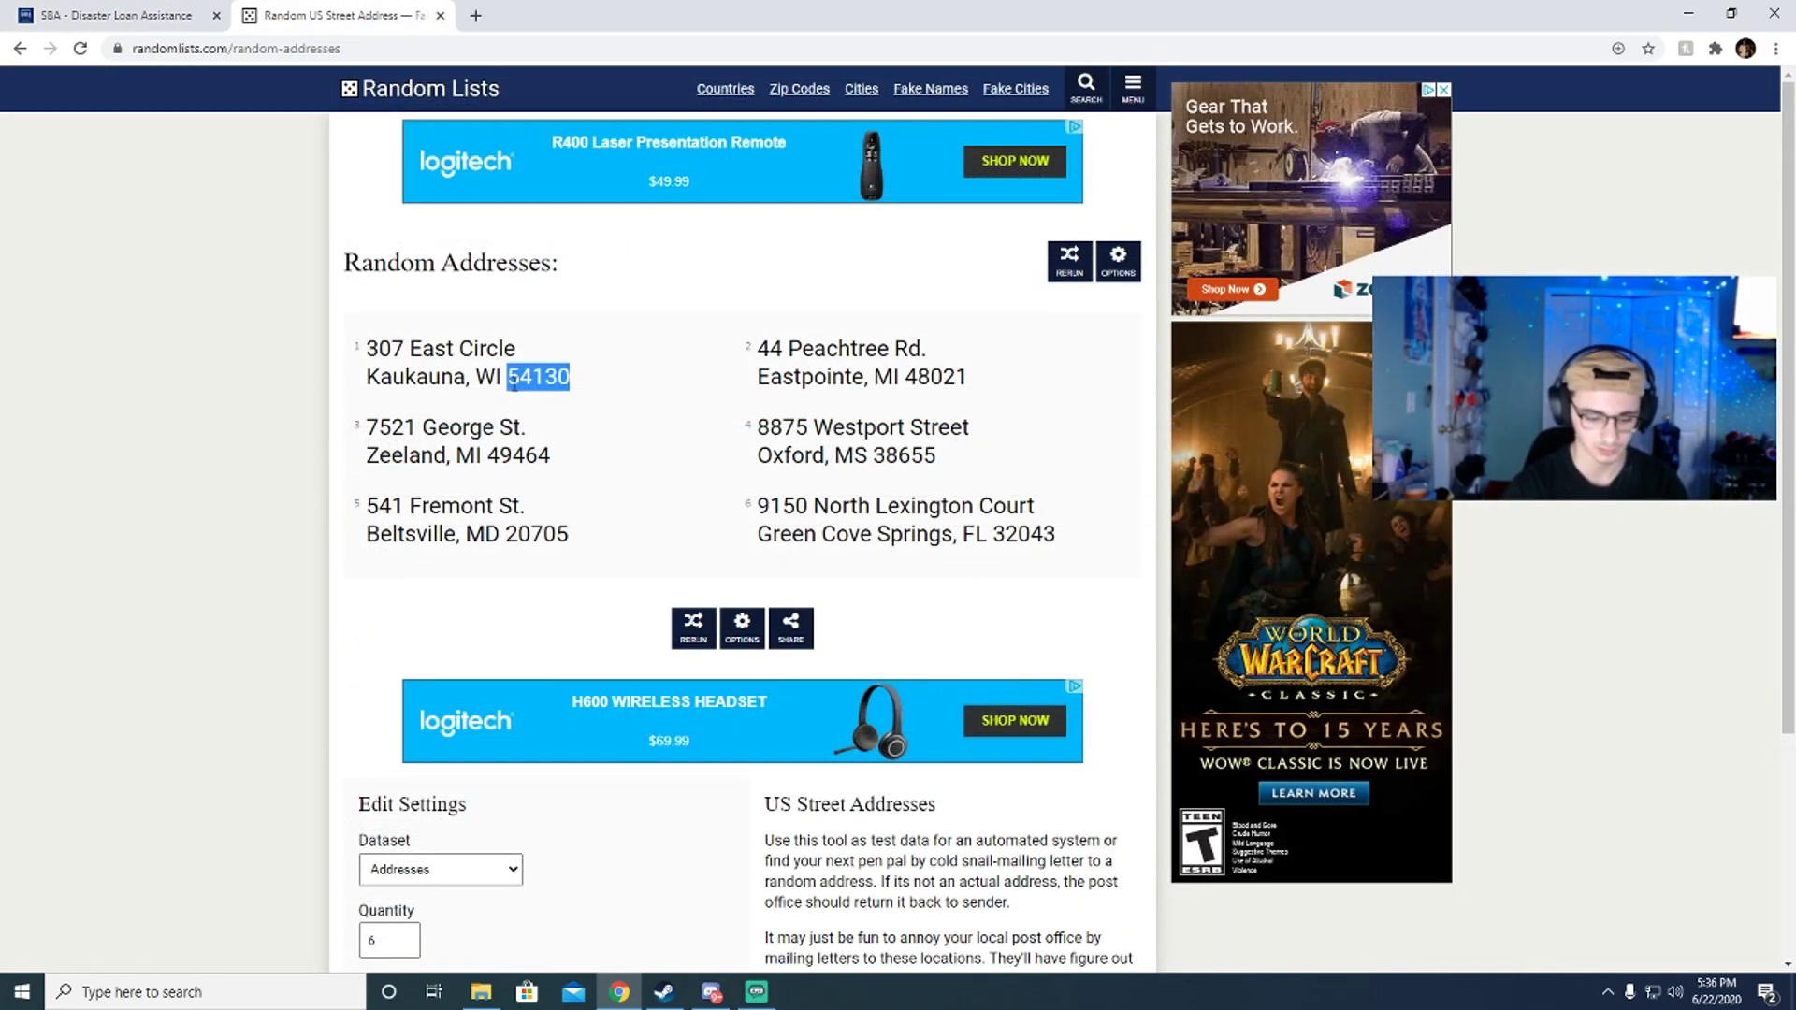
{"action": "key", "text": "ctrl+c"}
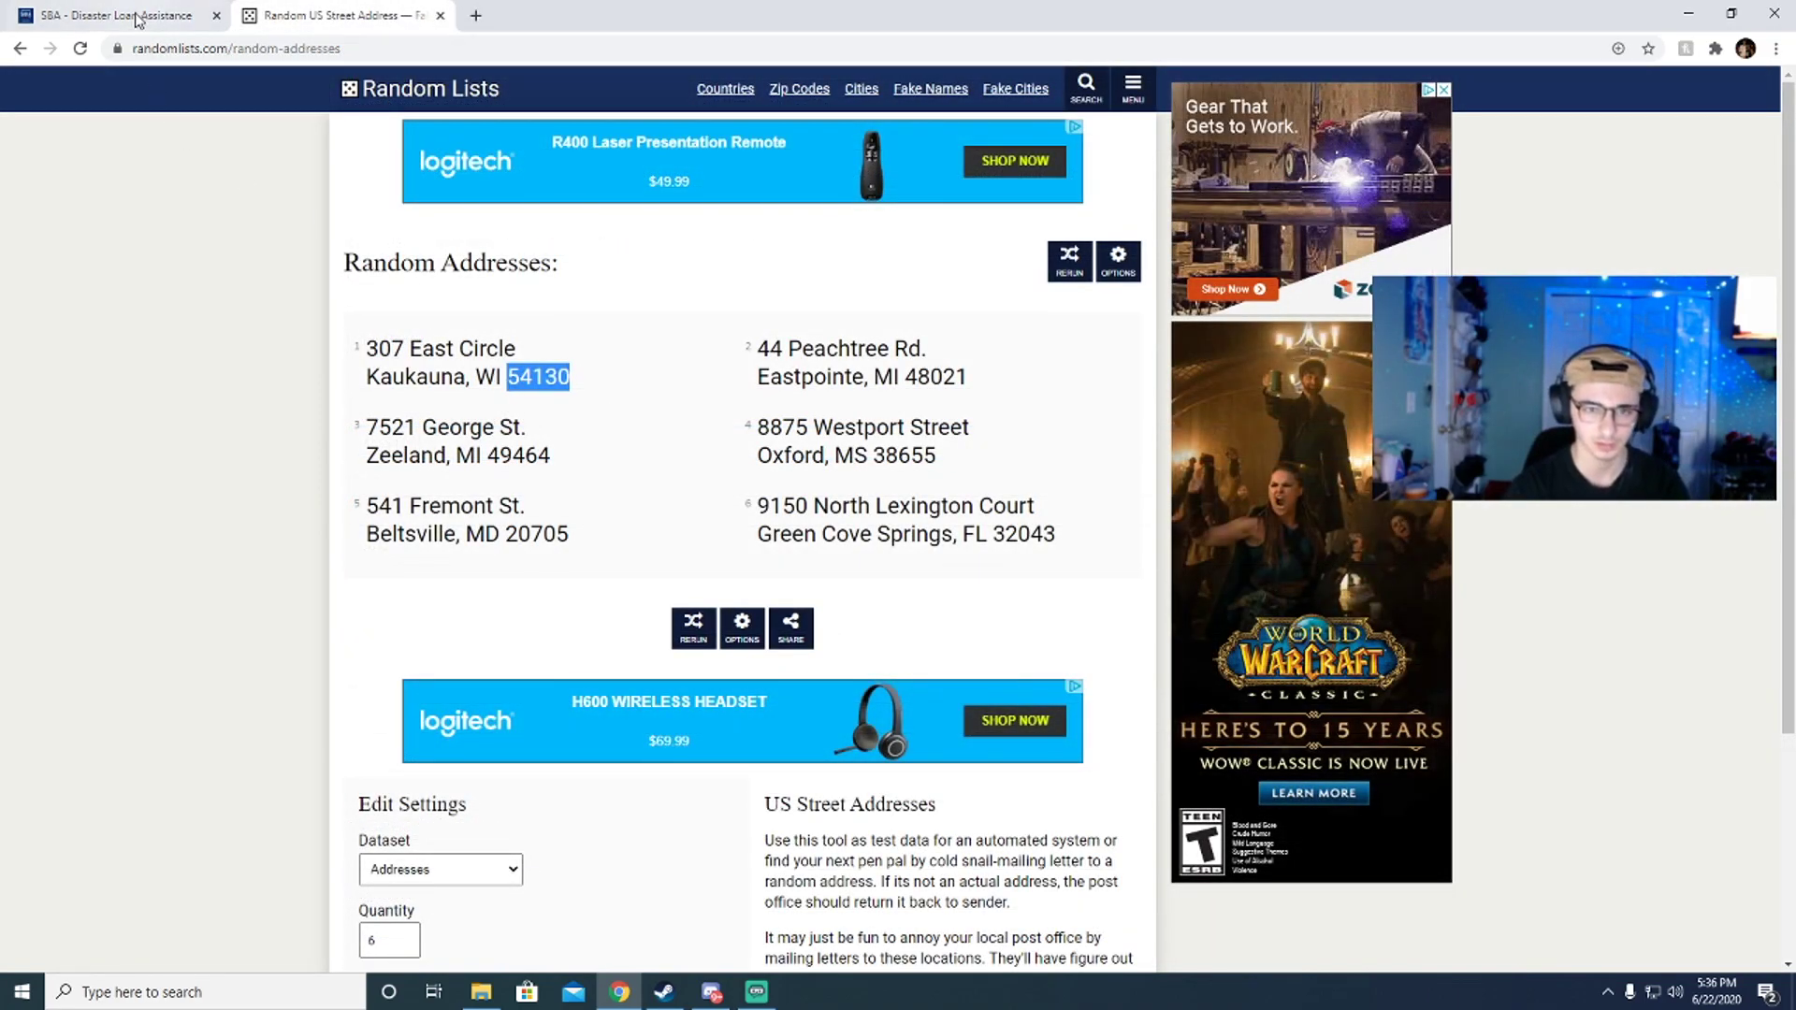
{"action": "left_click", "coordinate": [117, 15]}
{"action": "left_click", "coordinate": [410, 716]}
{"action": "key", "text": "ctrl+v"}
{"action": "left_click", "coordinate": [421, 793]}
{"action": "scroll", "coordinate": [417, 786], "scroll_direction": "down", "scroll_amount": 3}
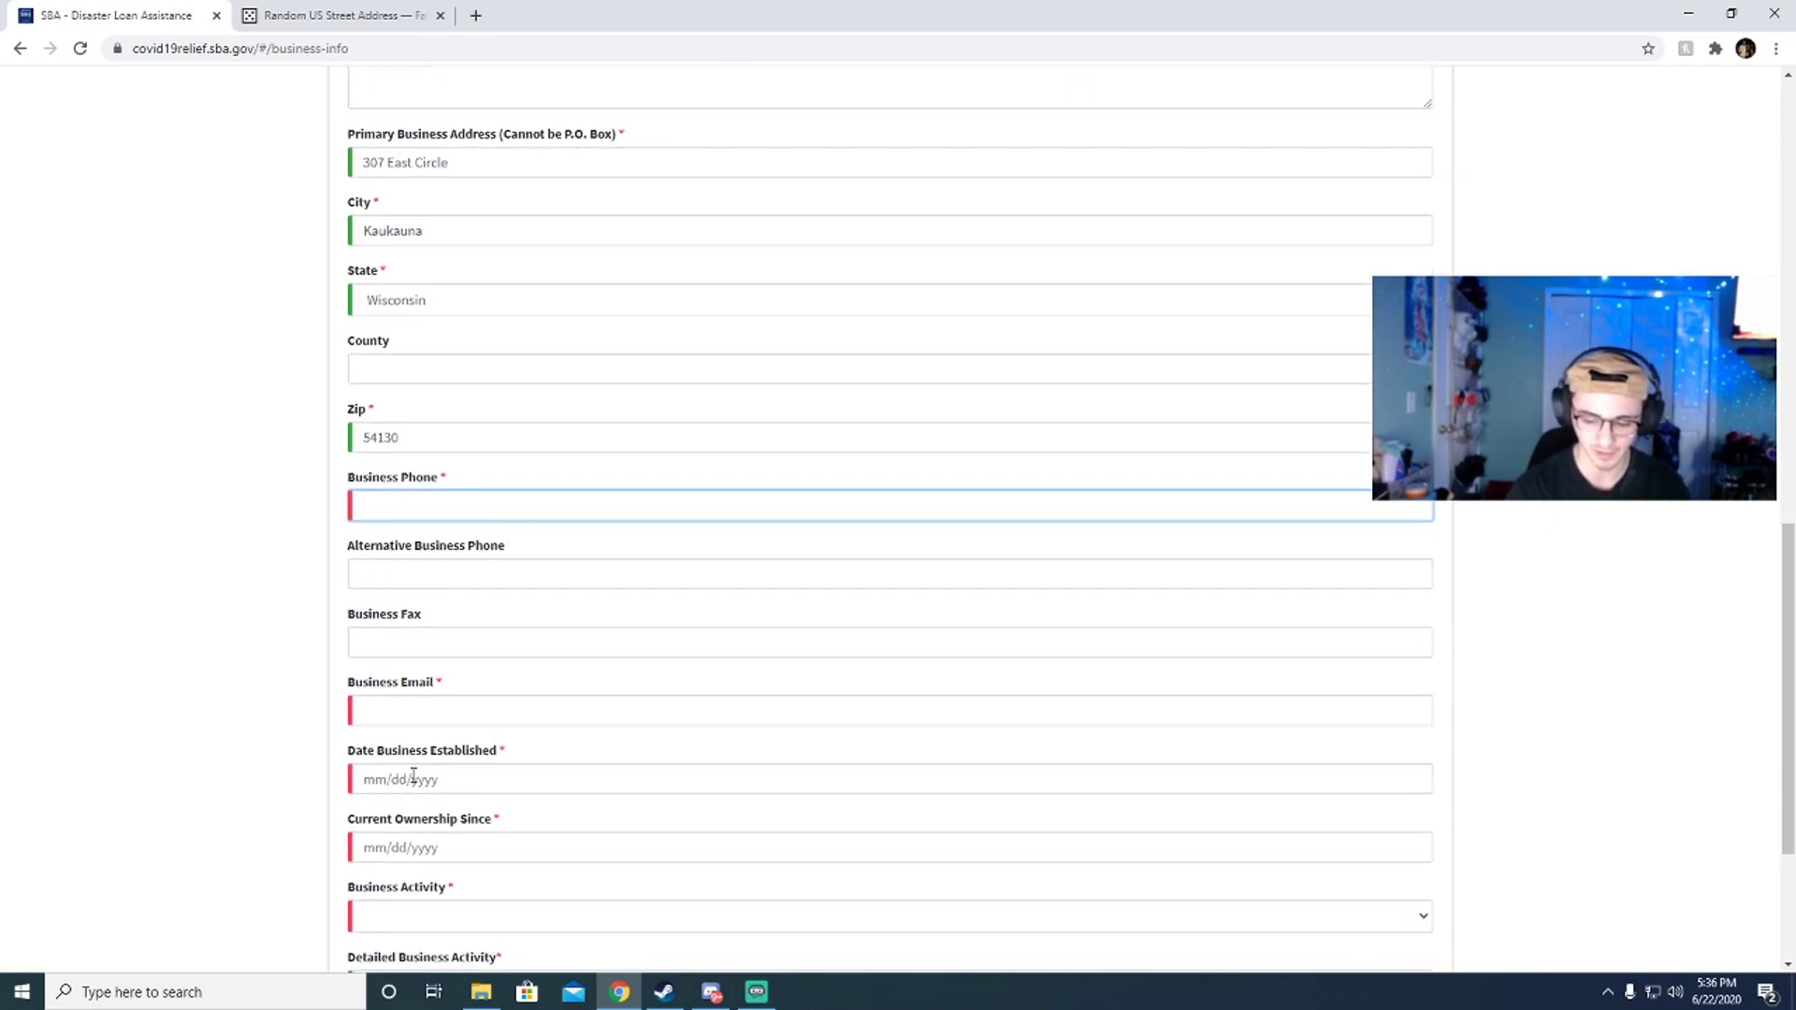
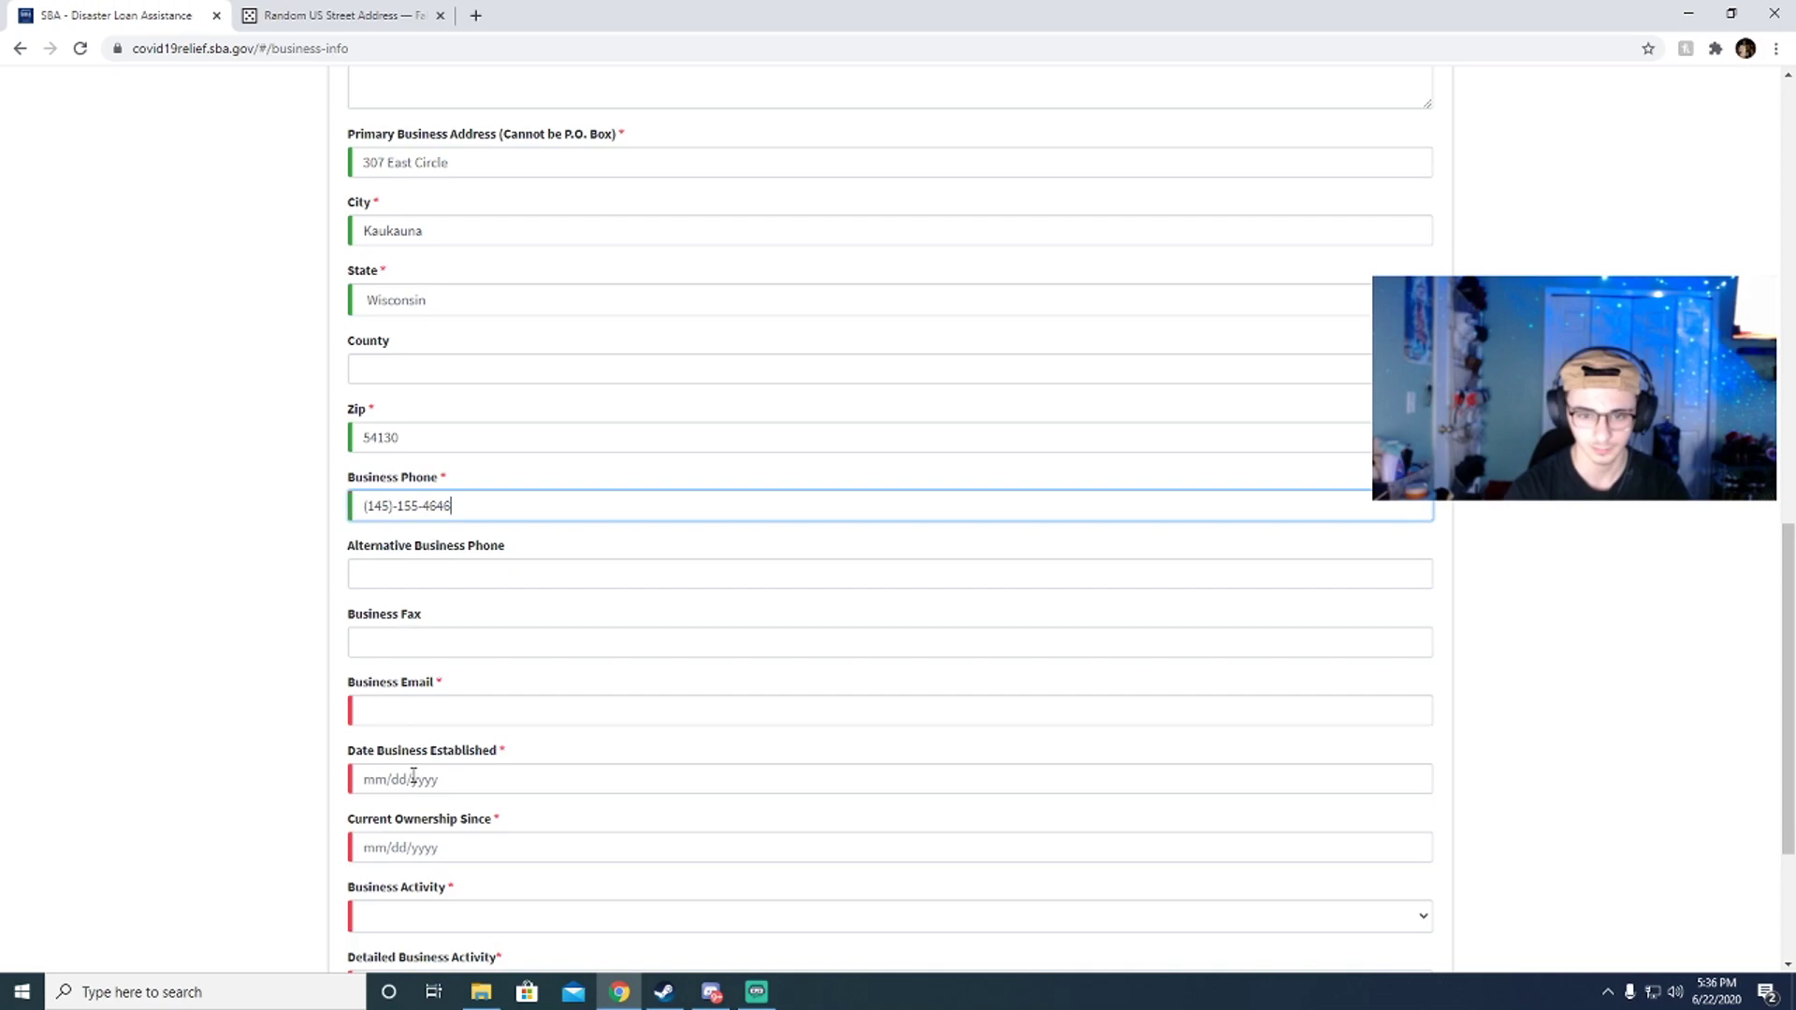
Step: Enter a sample business phone number and start typing the business e-mail address
{"action": "scroll", "coordinate": [369, 719], "scroll_direction": "up", "scroll_amount": 1}
{"action": "scroll", "coordinate": [413, 636], "scroll_direction": "down", "scroll_amount": 2}
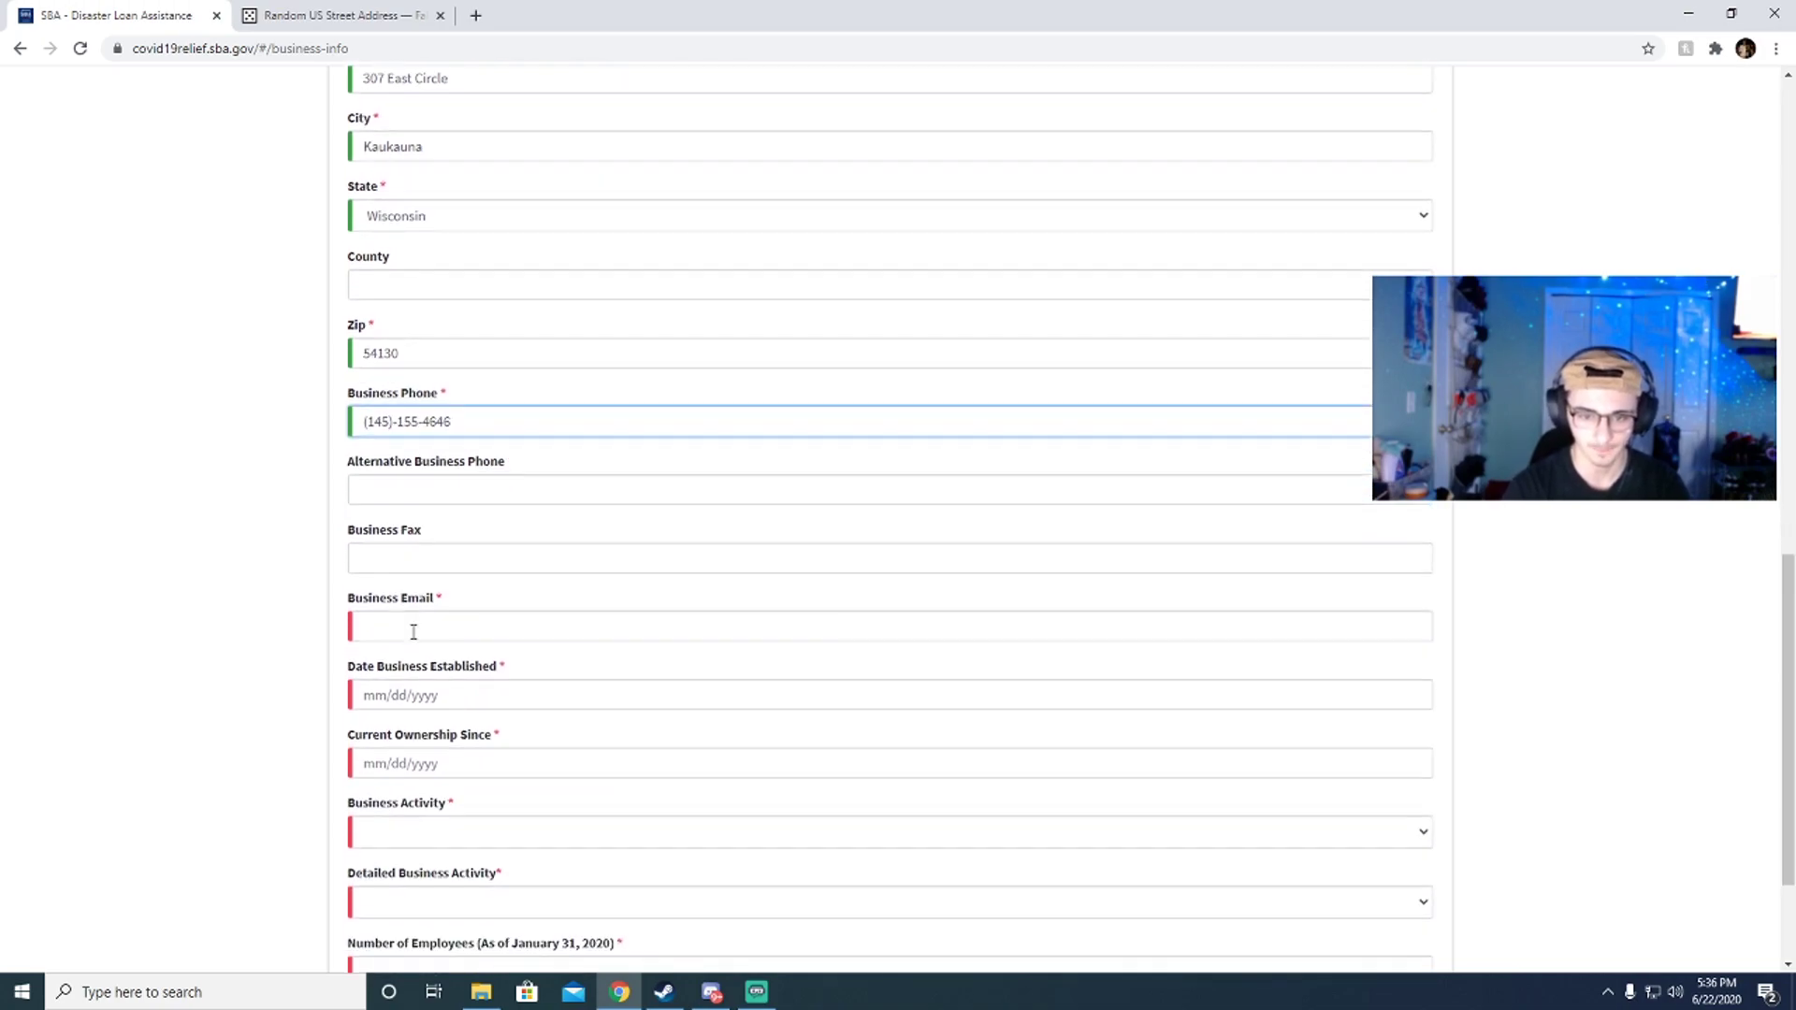
{"action": "left_click", "coordinate": [457, 473]}
{"action": "scroll", "coordinate": [457, 473], "scroll_direction": "down", "scroll_amount": 2}
{"action": "left_click", "coordinate": [416, 434]}
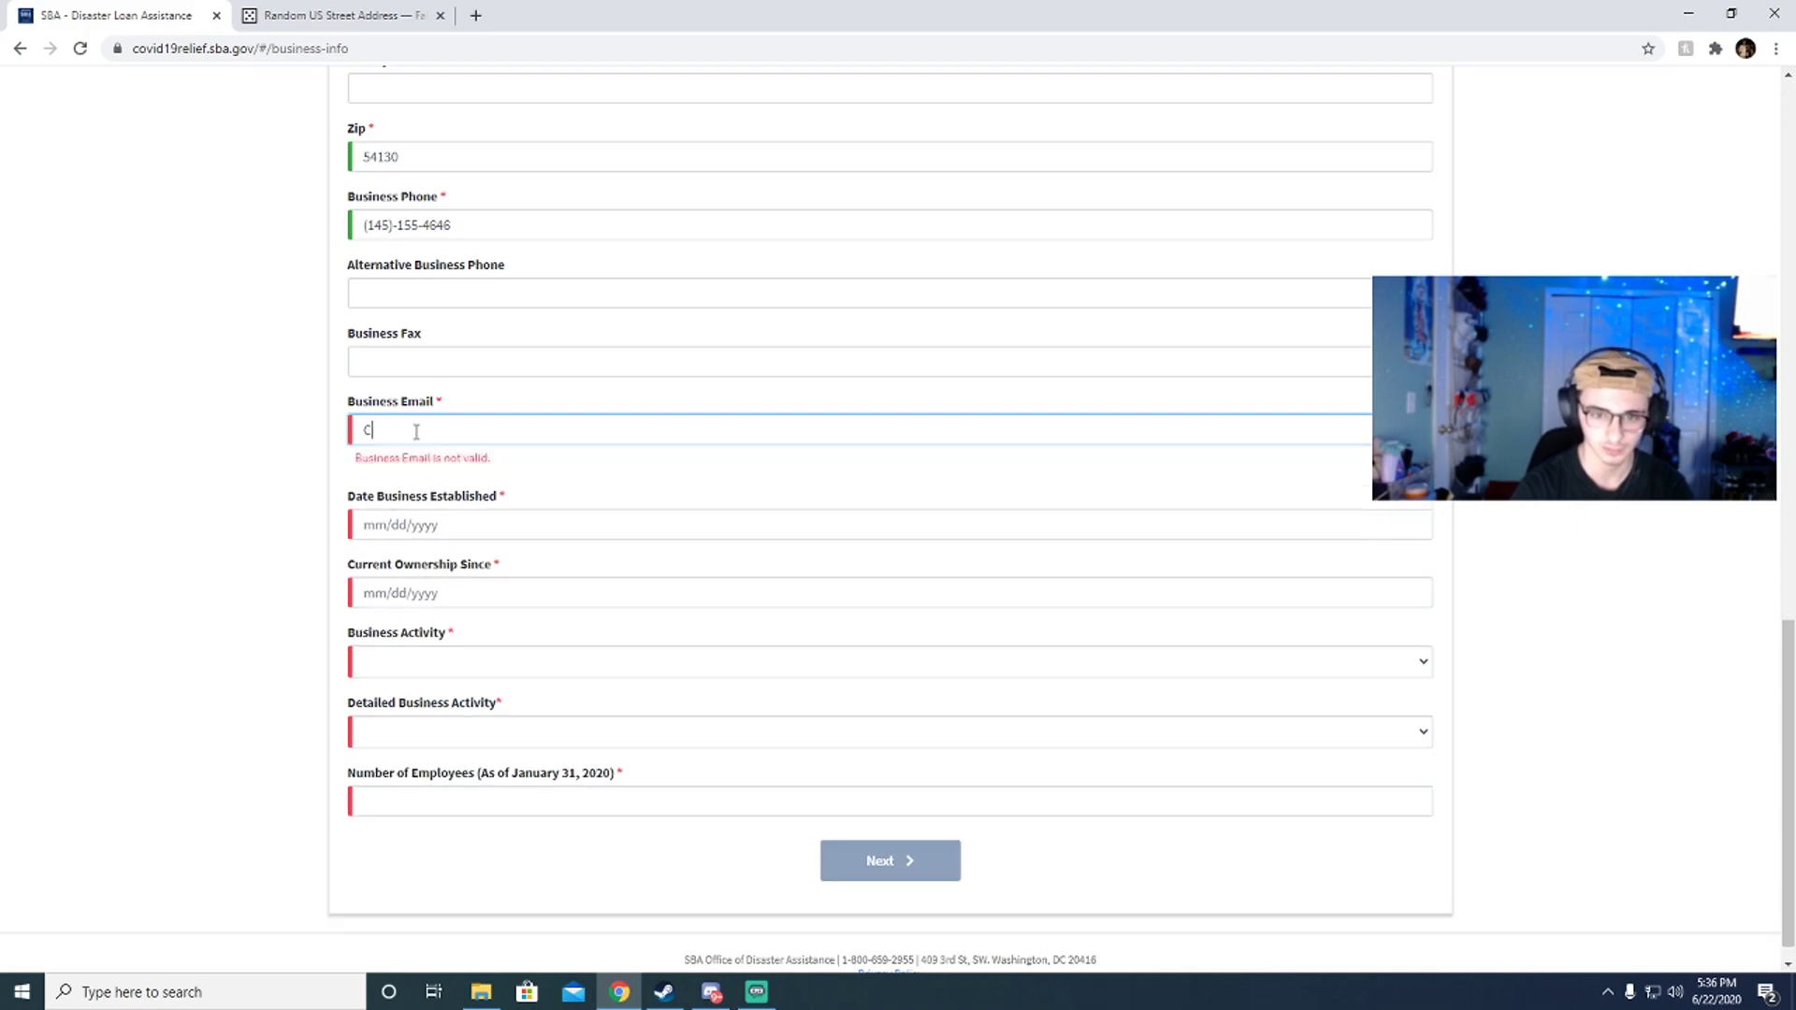
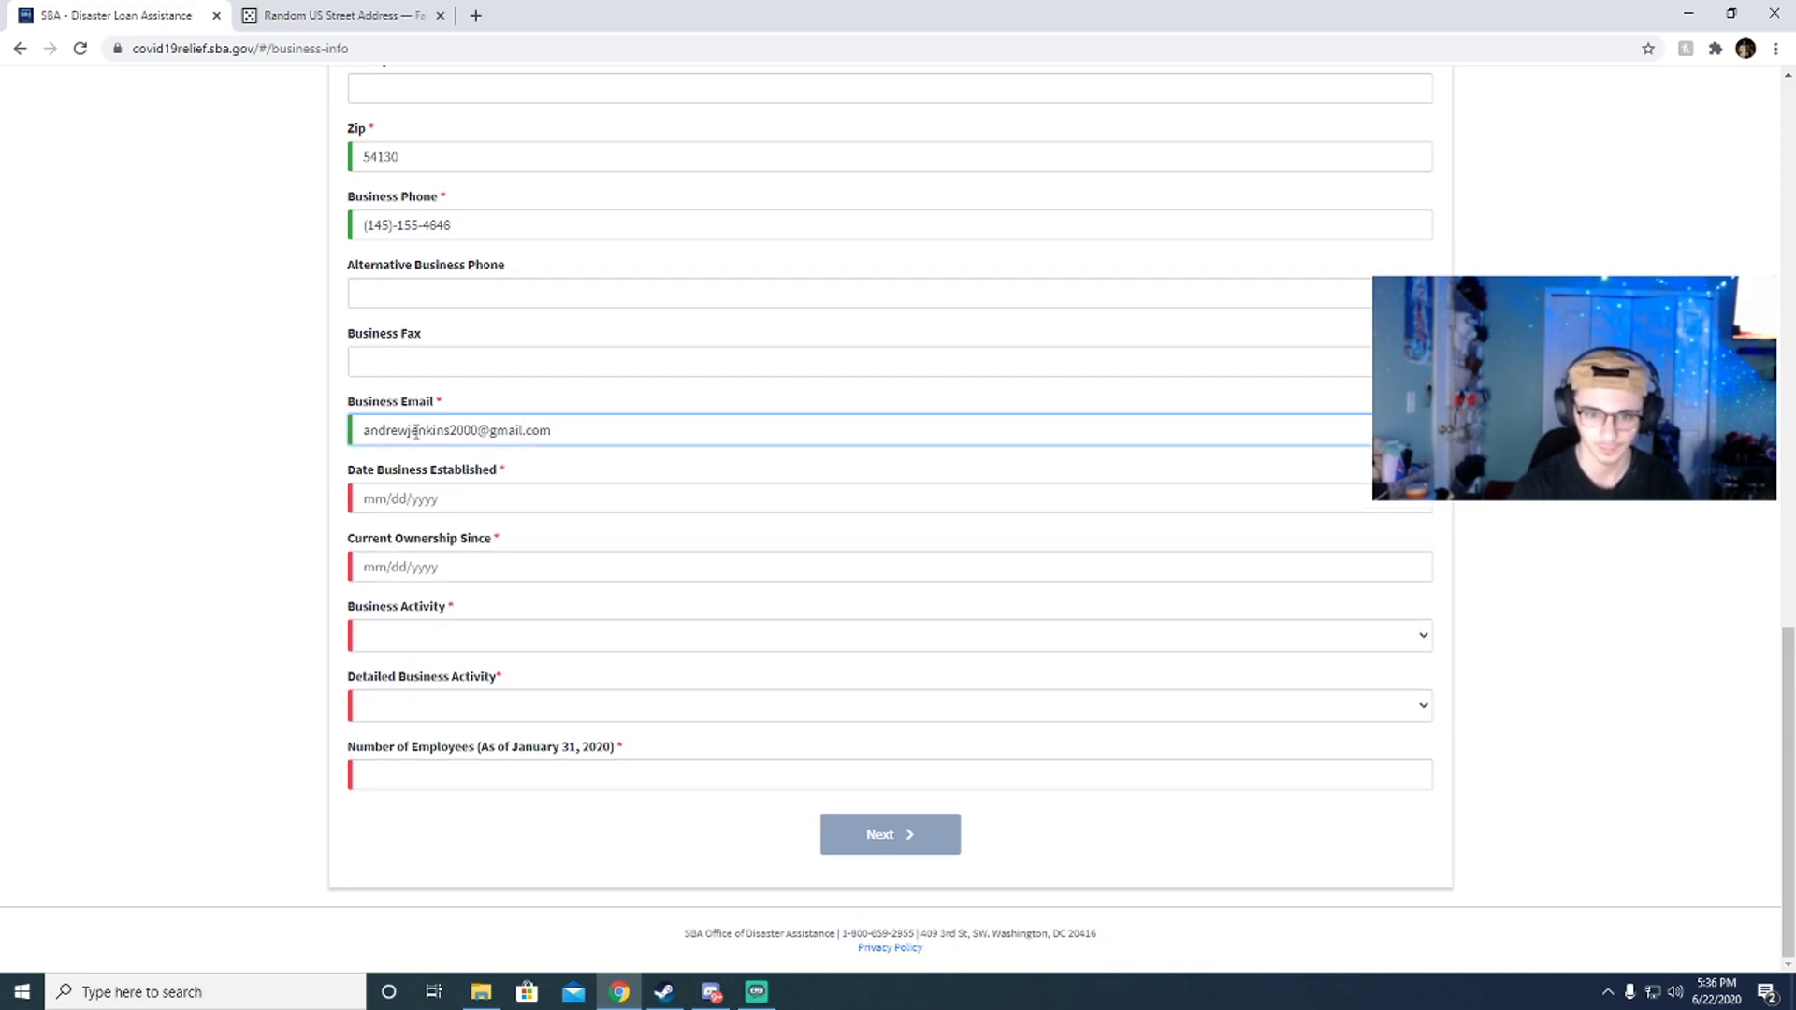
Step: Set Date Business Established to 10/29/2018 and begin the Current Ownership Since date
{"action": "left_click", "coordinate": [441, 493]}
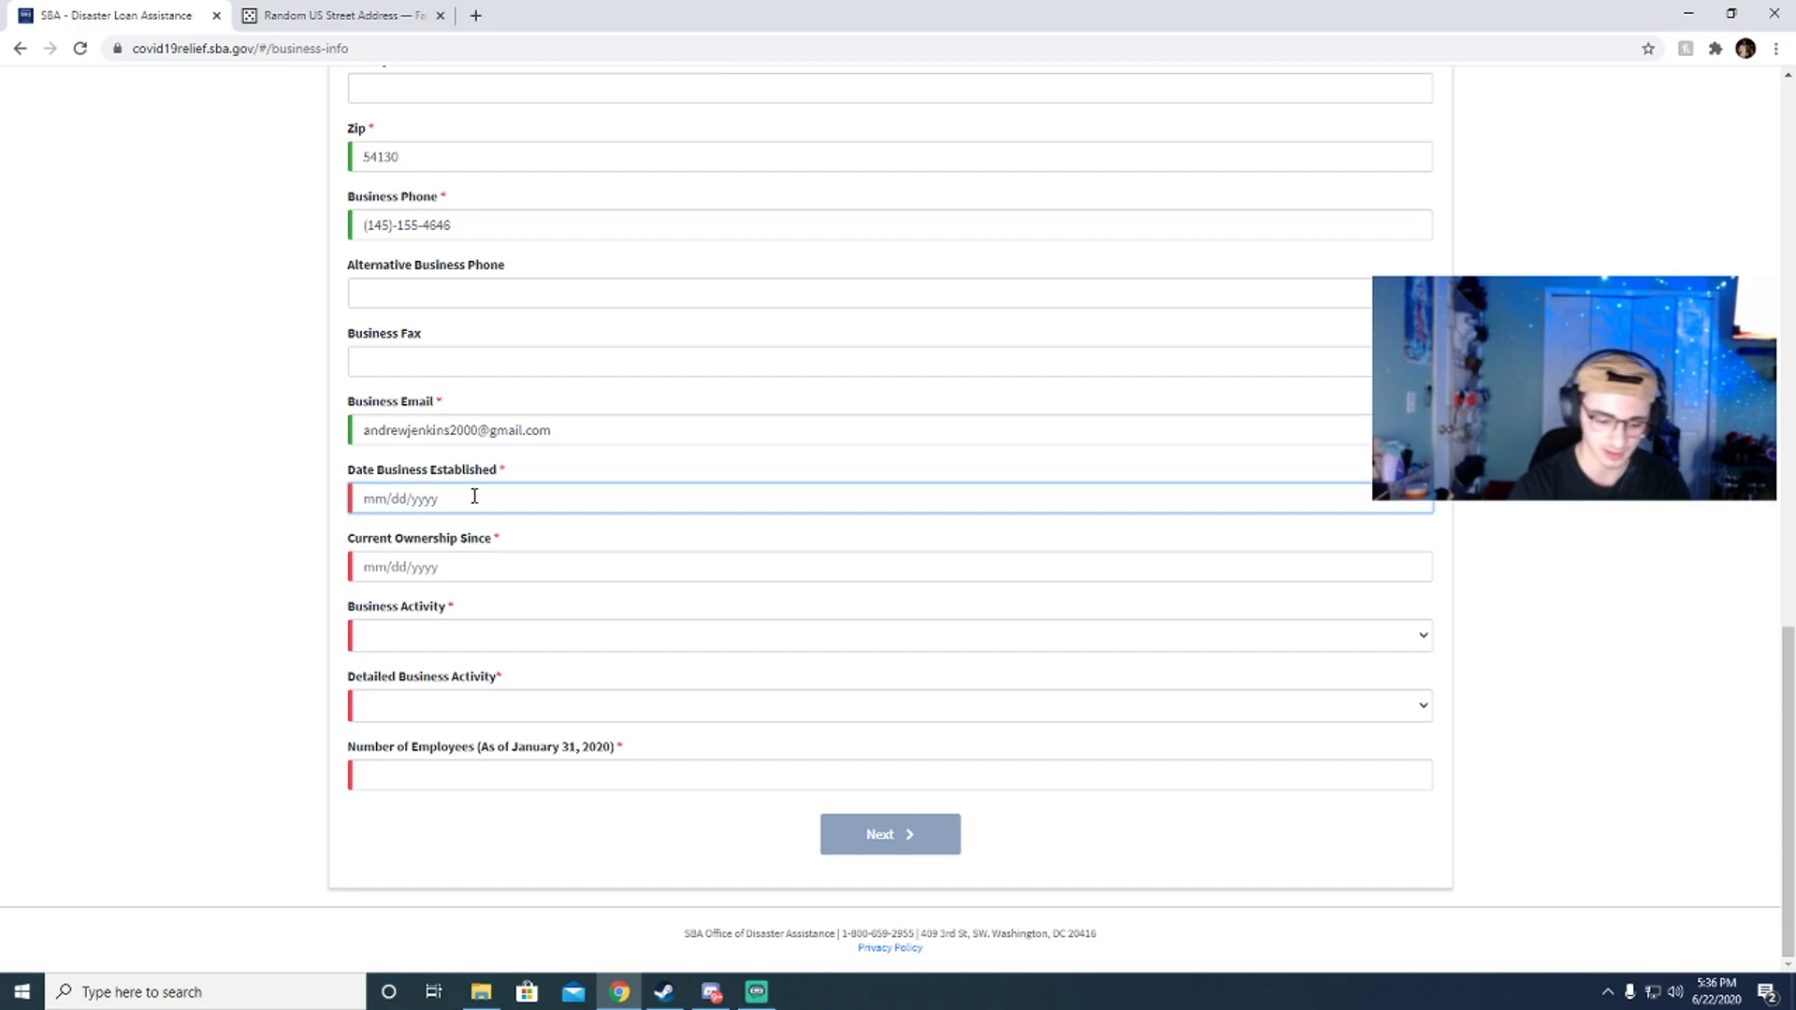
{"action": "type", "text": "10/29/2018"}
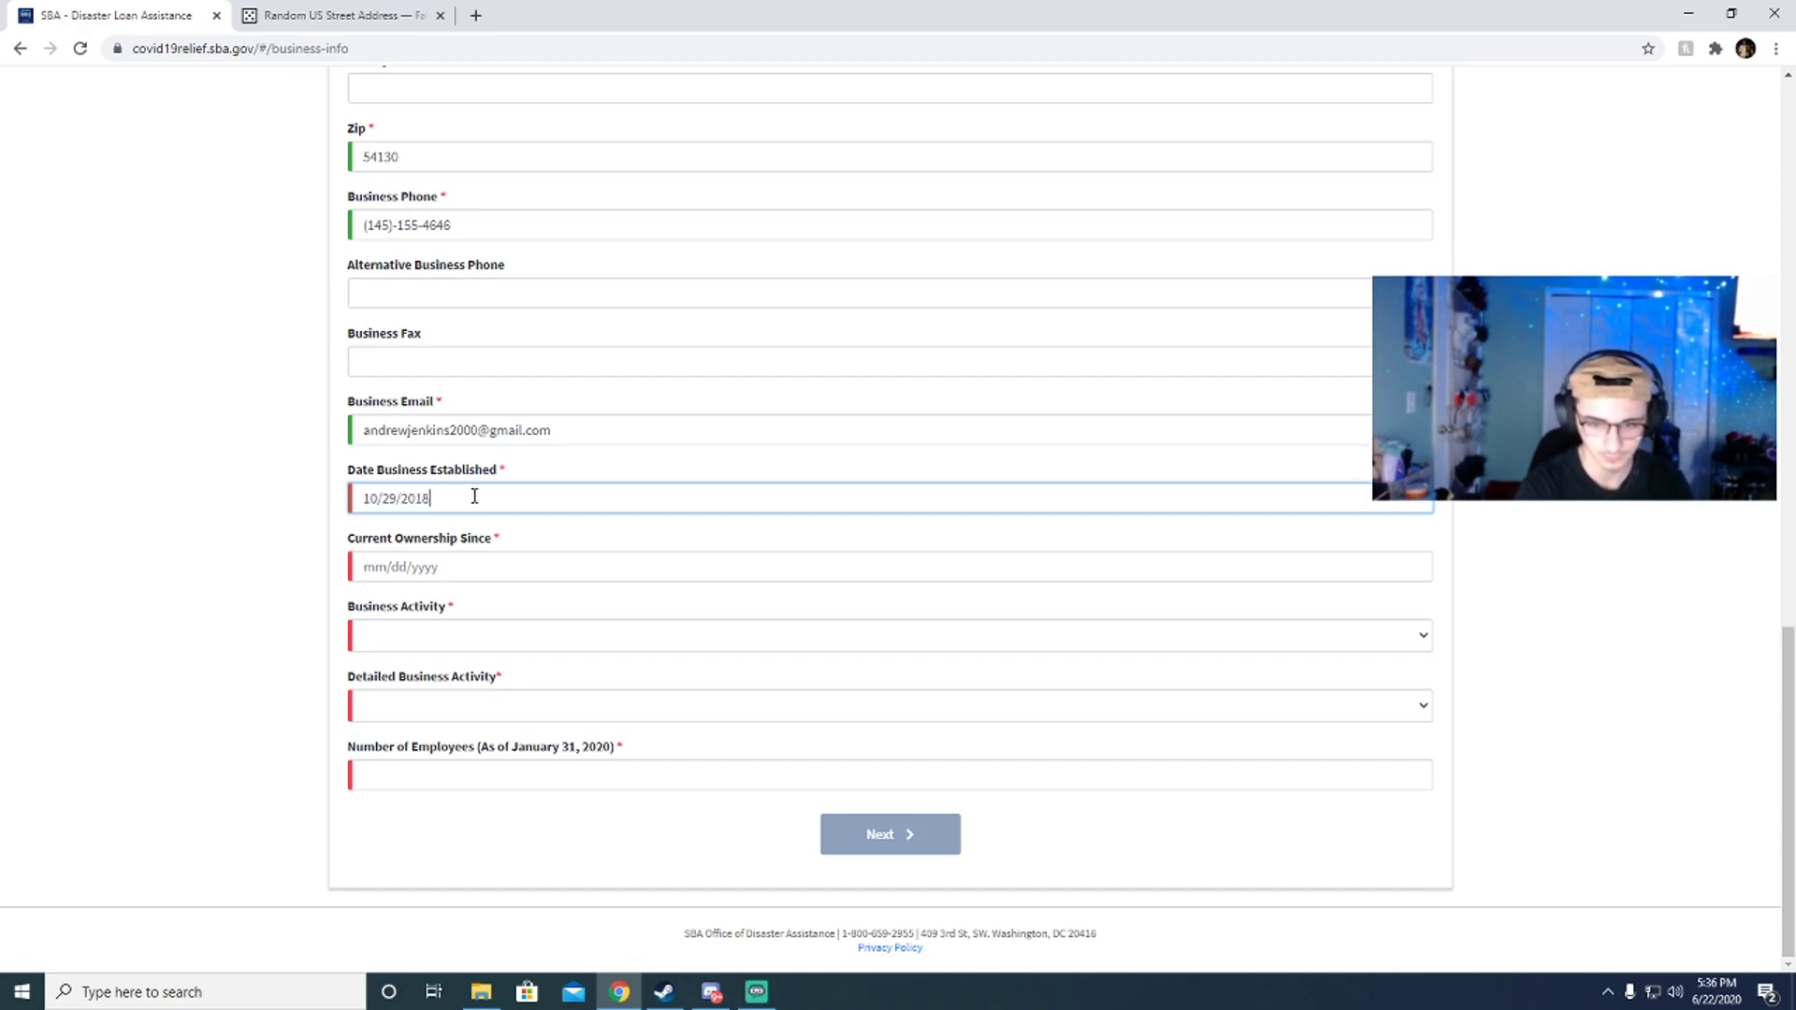
{"action": "key", "text": "alt"}
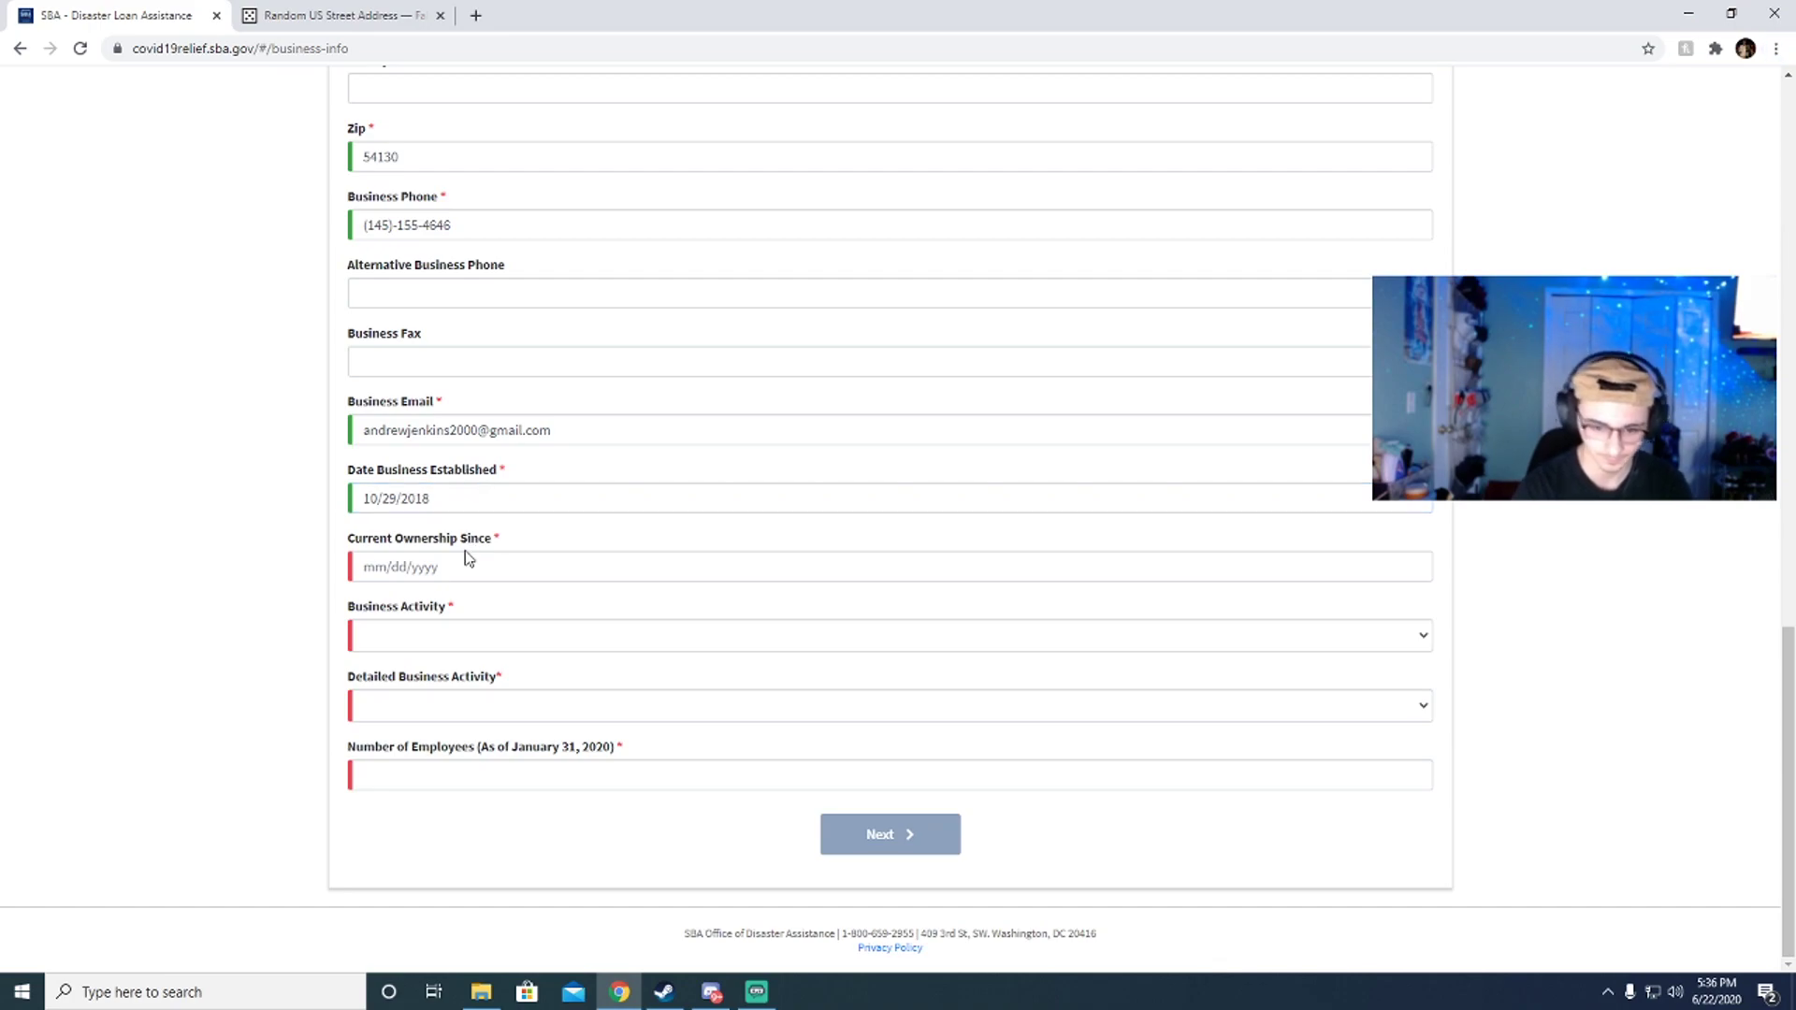
{"action": "left_click", "coordinate": [424, 562]}
{"action": "type", "text": "10/29/2018"}
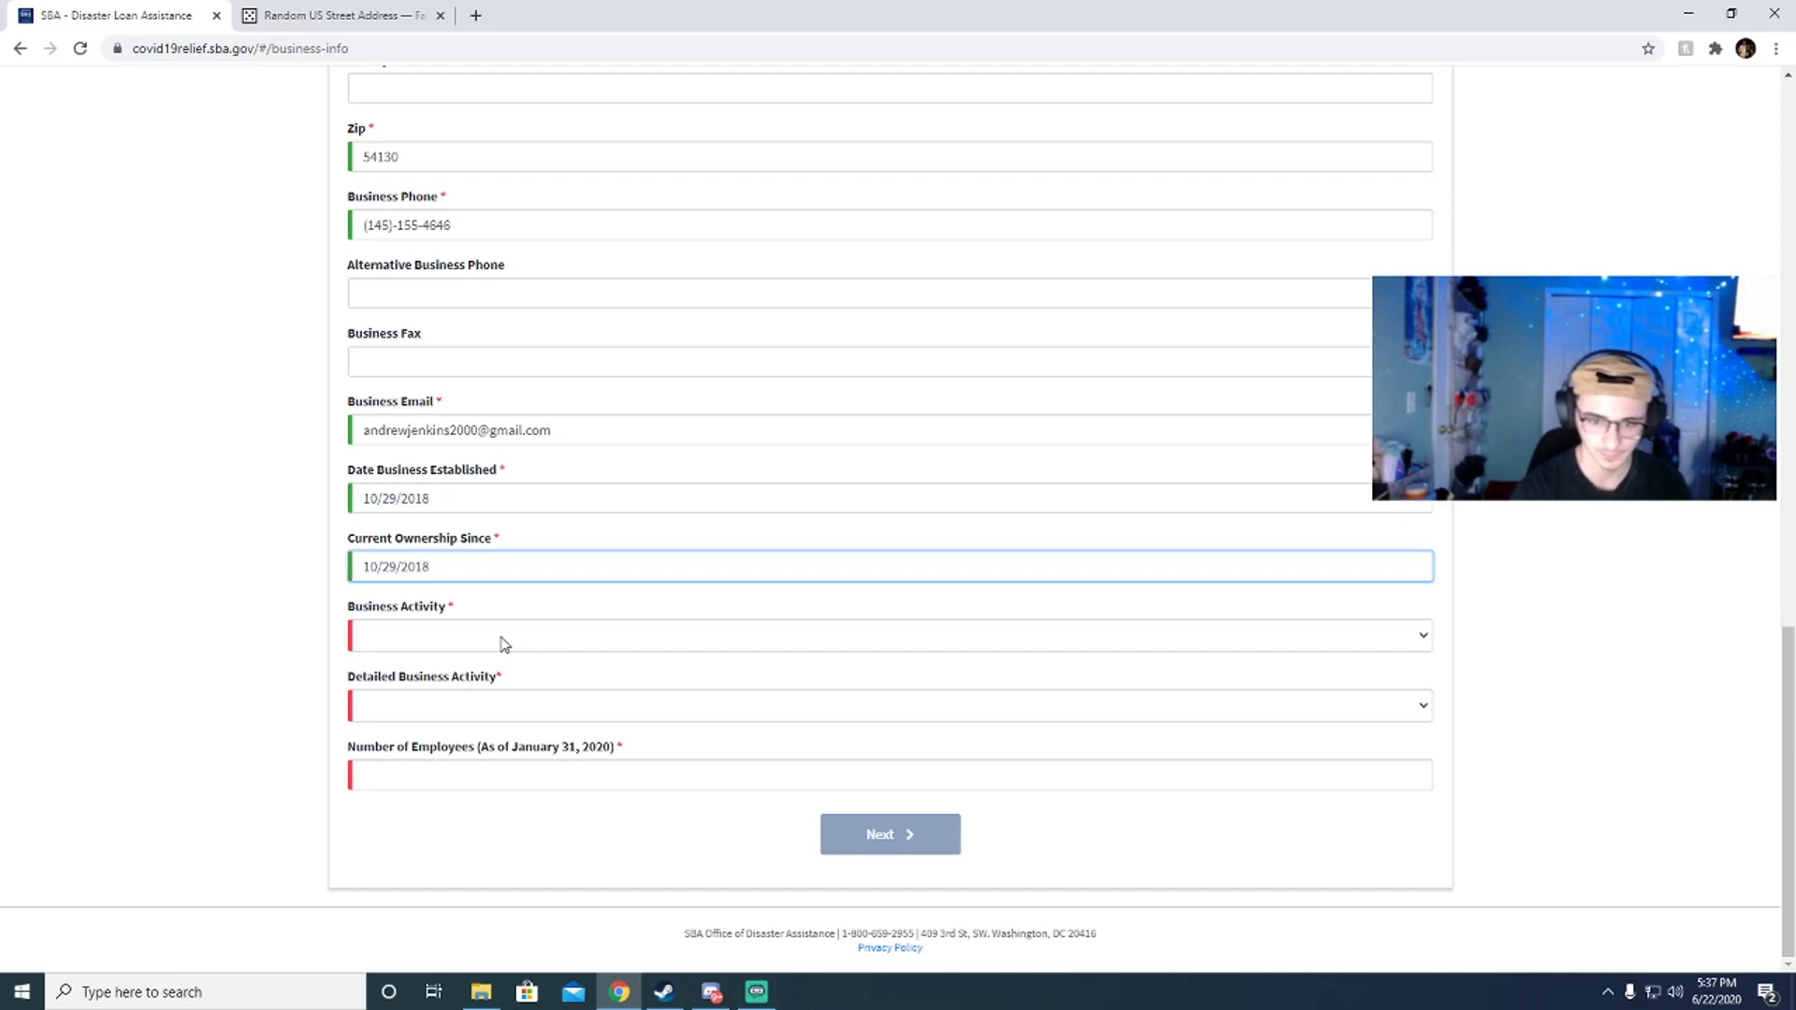
Step: Choose Transportation as the business activity after briefly trying Business Services
{"action": "left_click", "coordinate": [500, 642]}
{"action": "scroll", "coordinate": [420, 494], "scroll_direction": "down", "scroll_amount": 1}
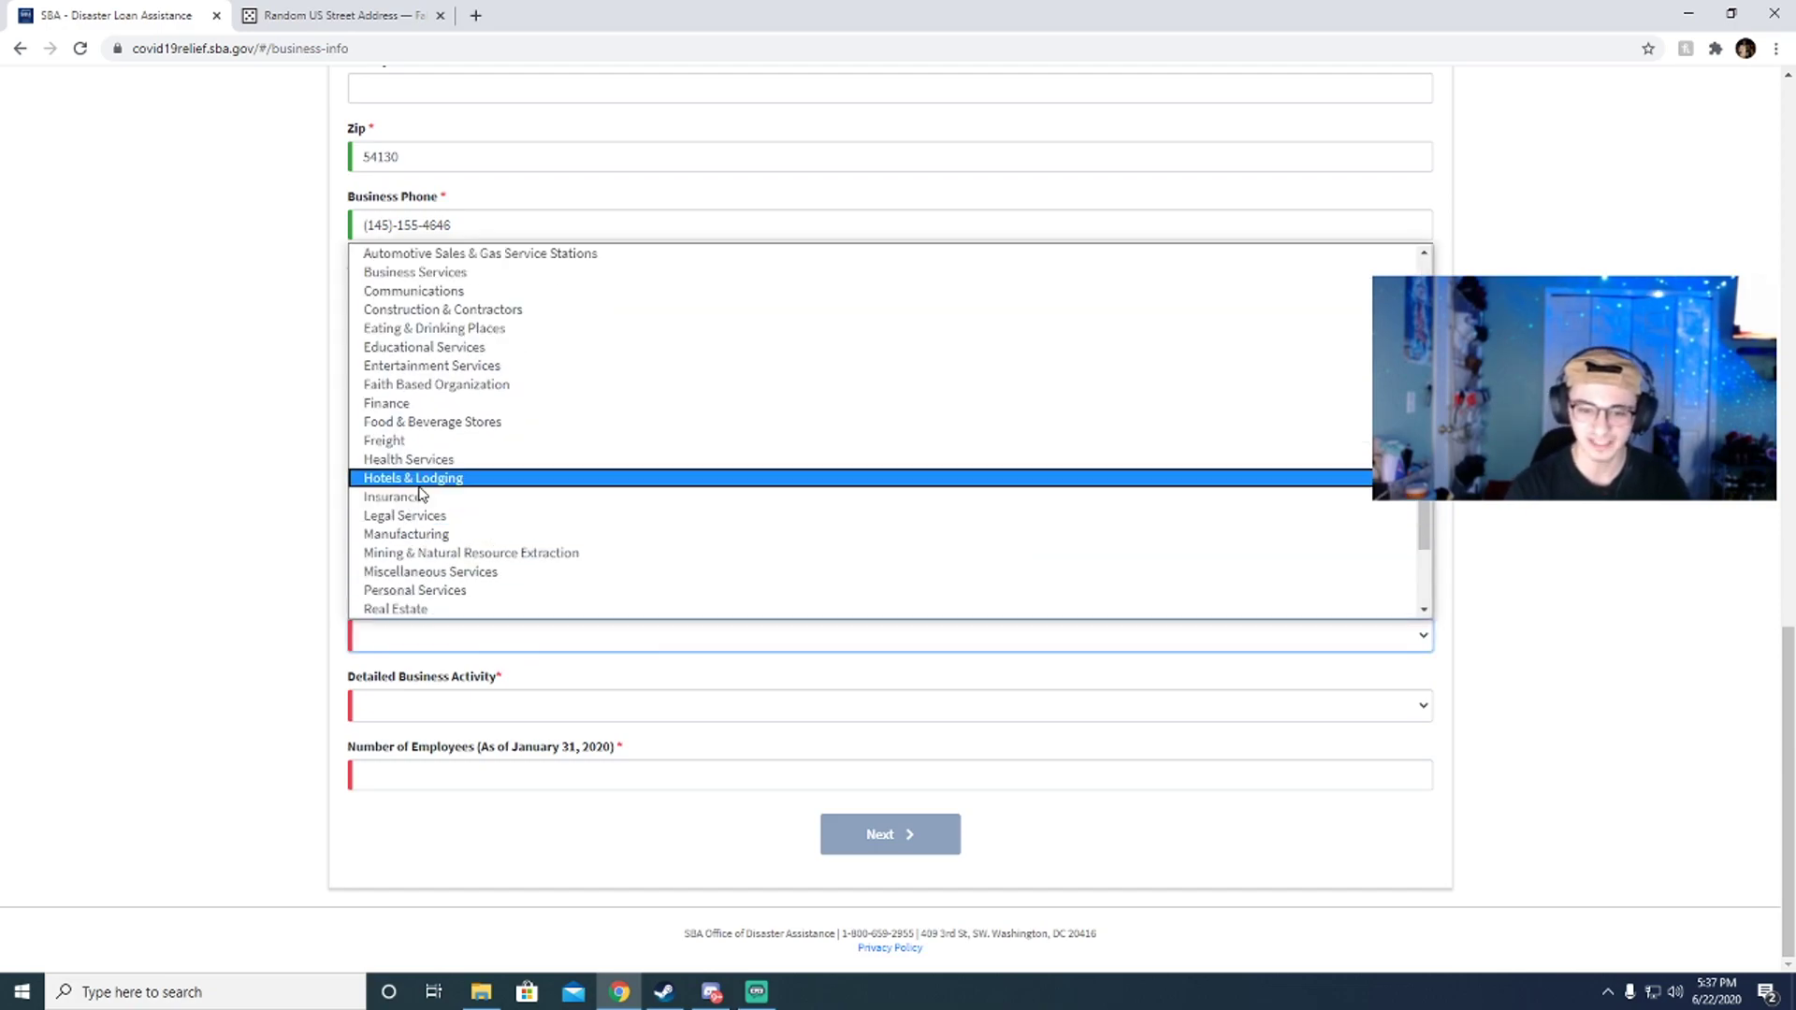
{"action": "scroll", "coordinate": [468, 481], "scroll_direction": "down", "scroll_amount": 2}
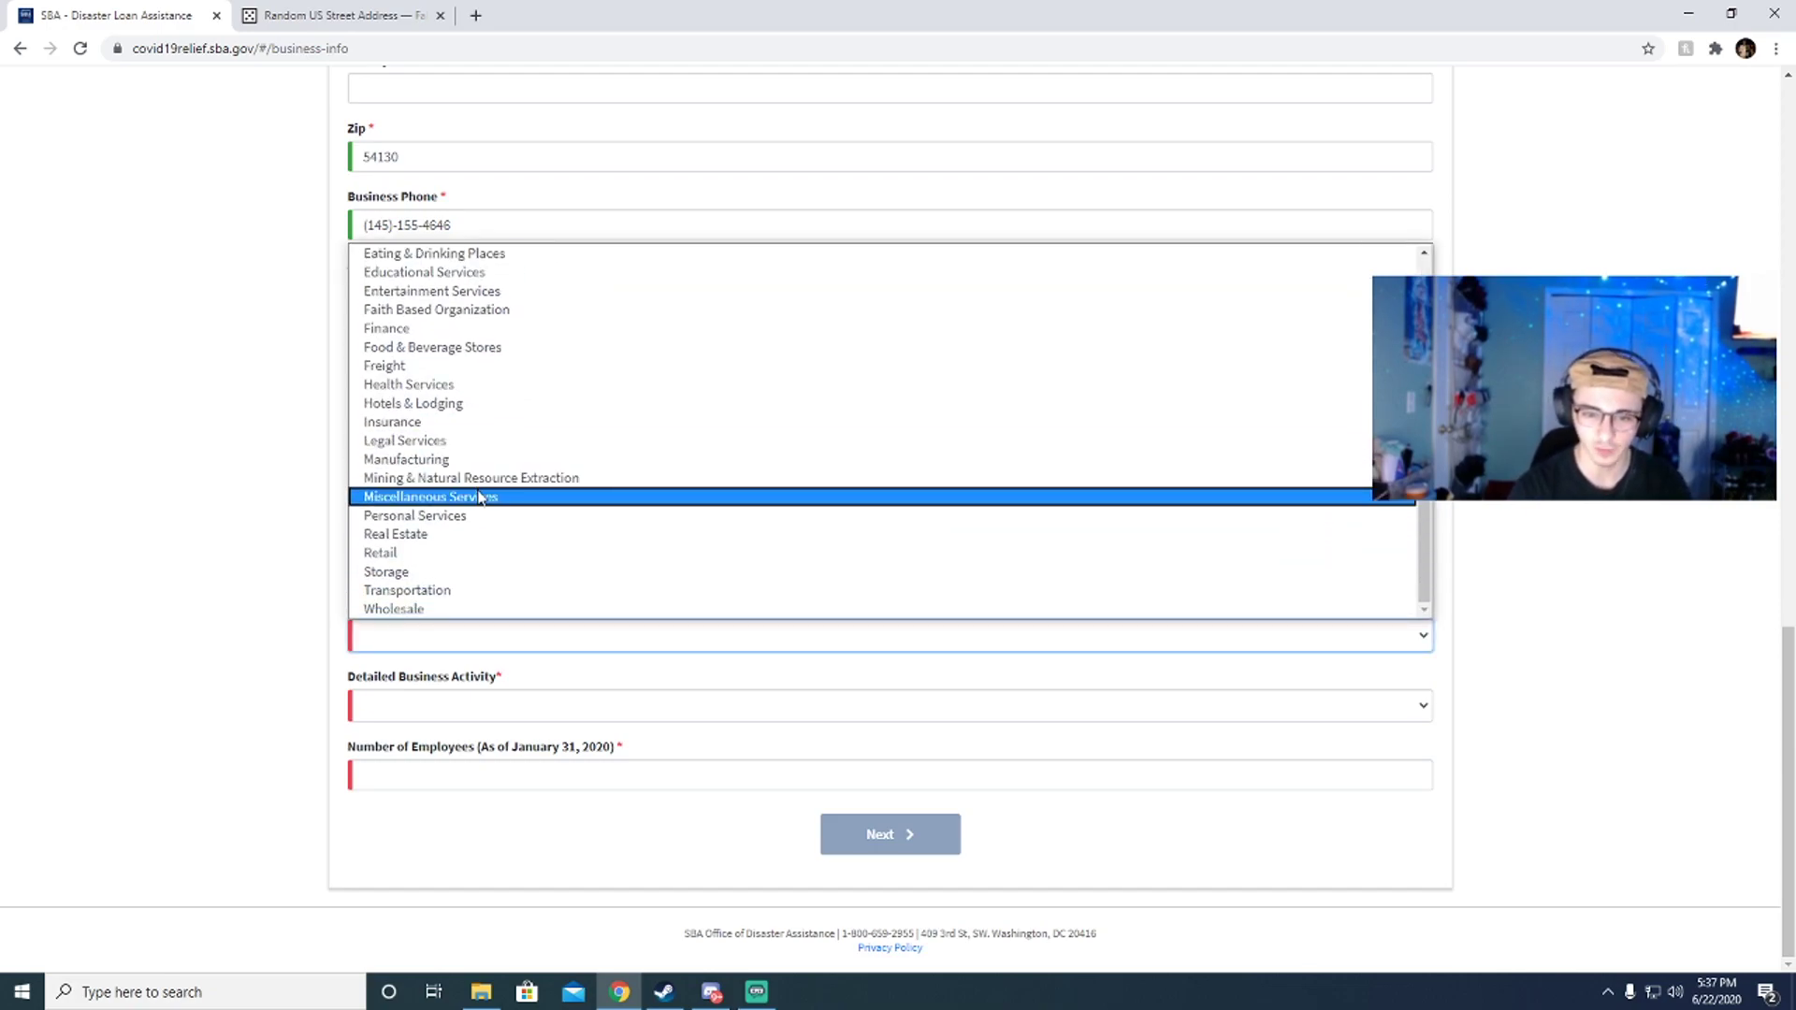
{"action": "left_click", "coordinate": [456, 591]}
{"action": "left_click", "coordinate": [446, 697]}
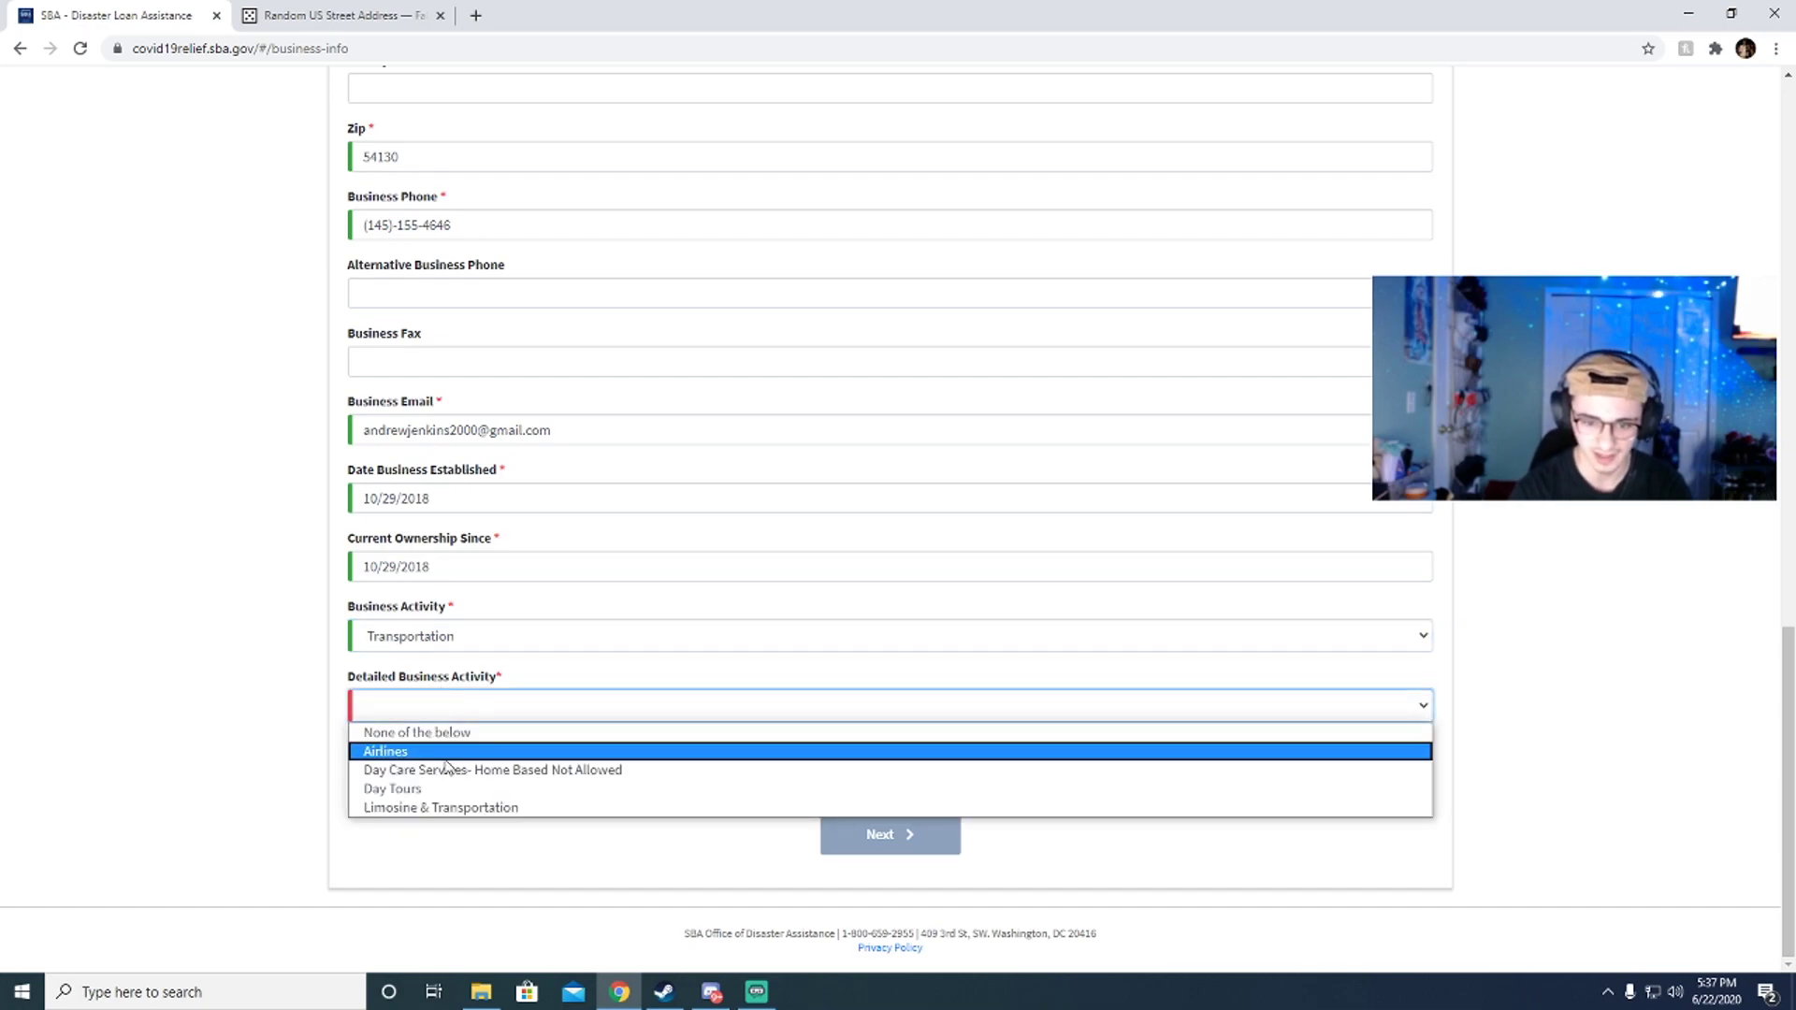
{"action": "left_click", "coordinate": [486, 642]}
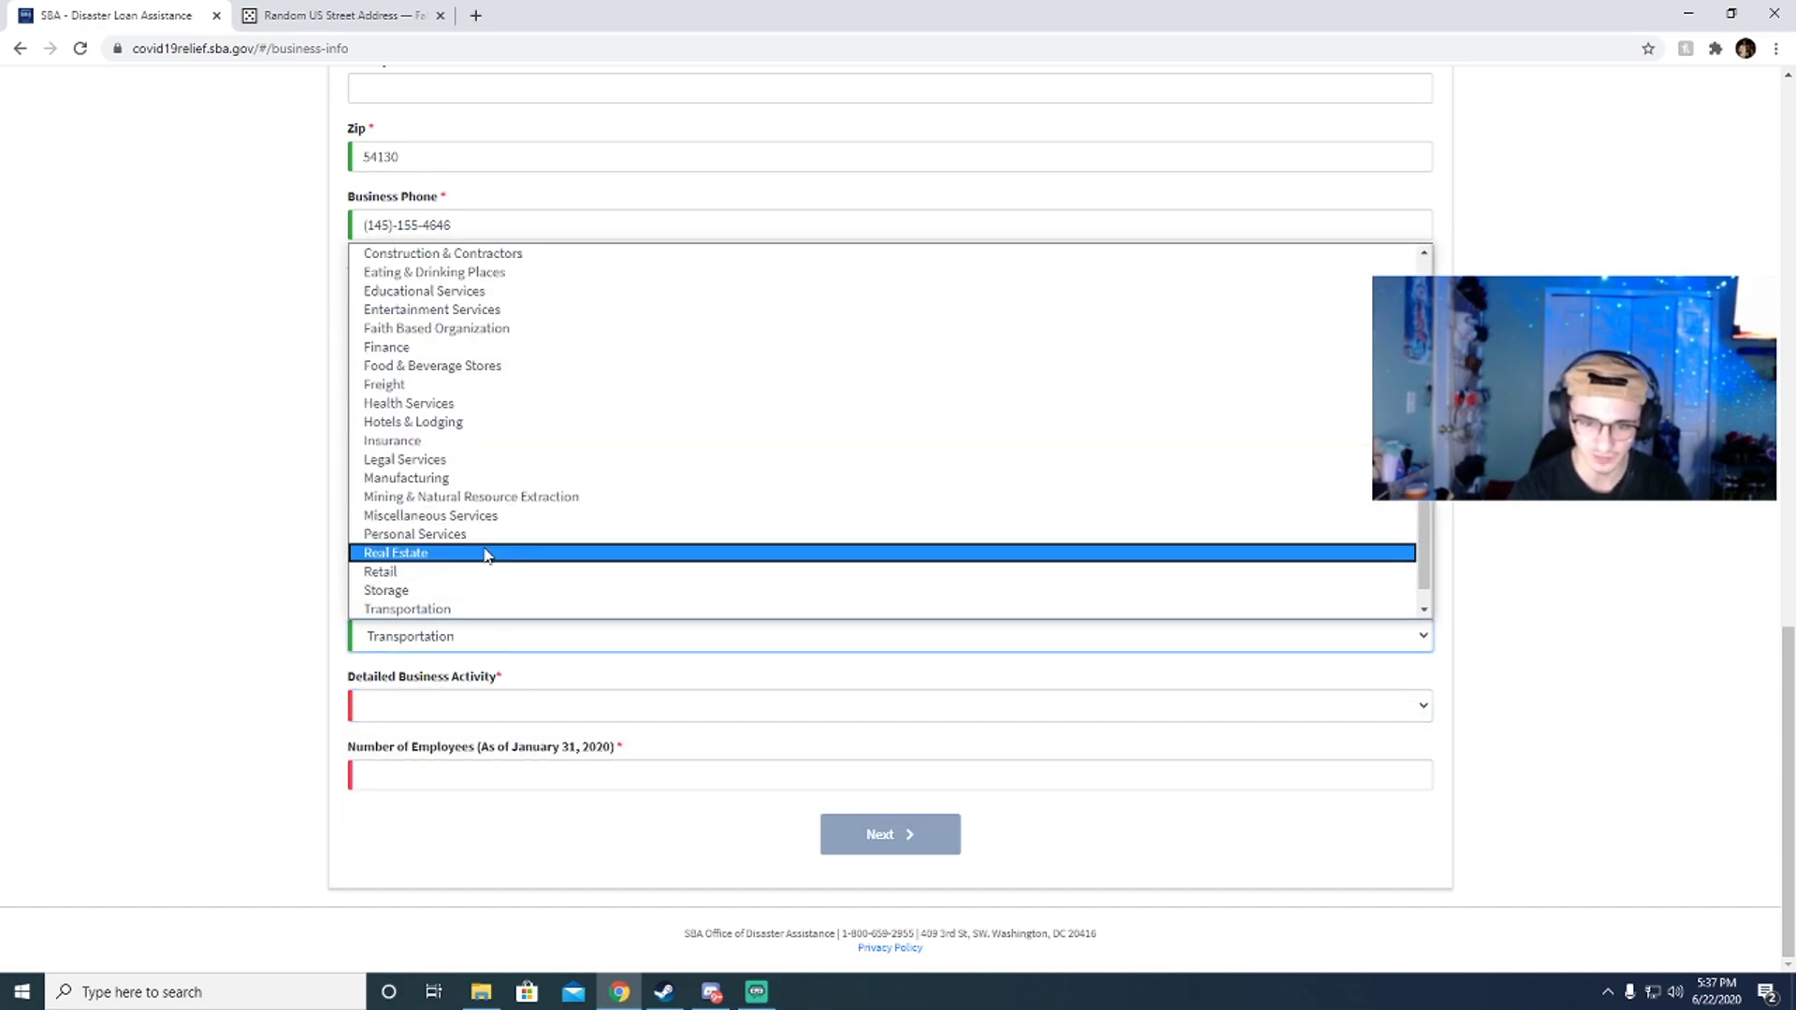
{"action": "scroll", "coordinate": [477, 402], "scroll_direction": "up", "scroll_amount": 2}
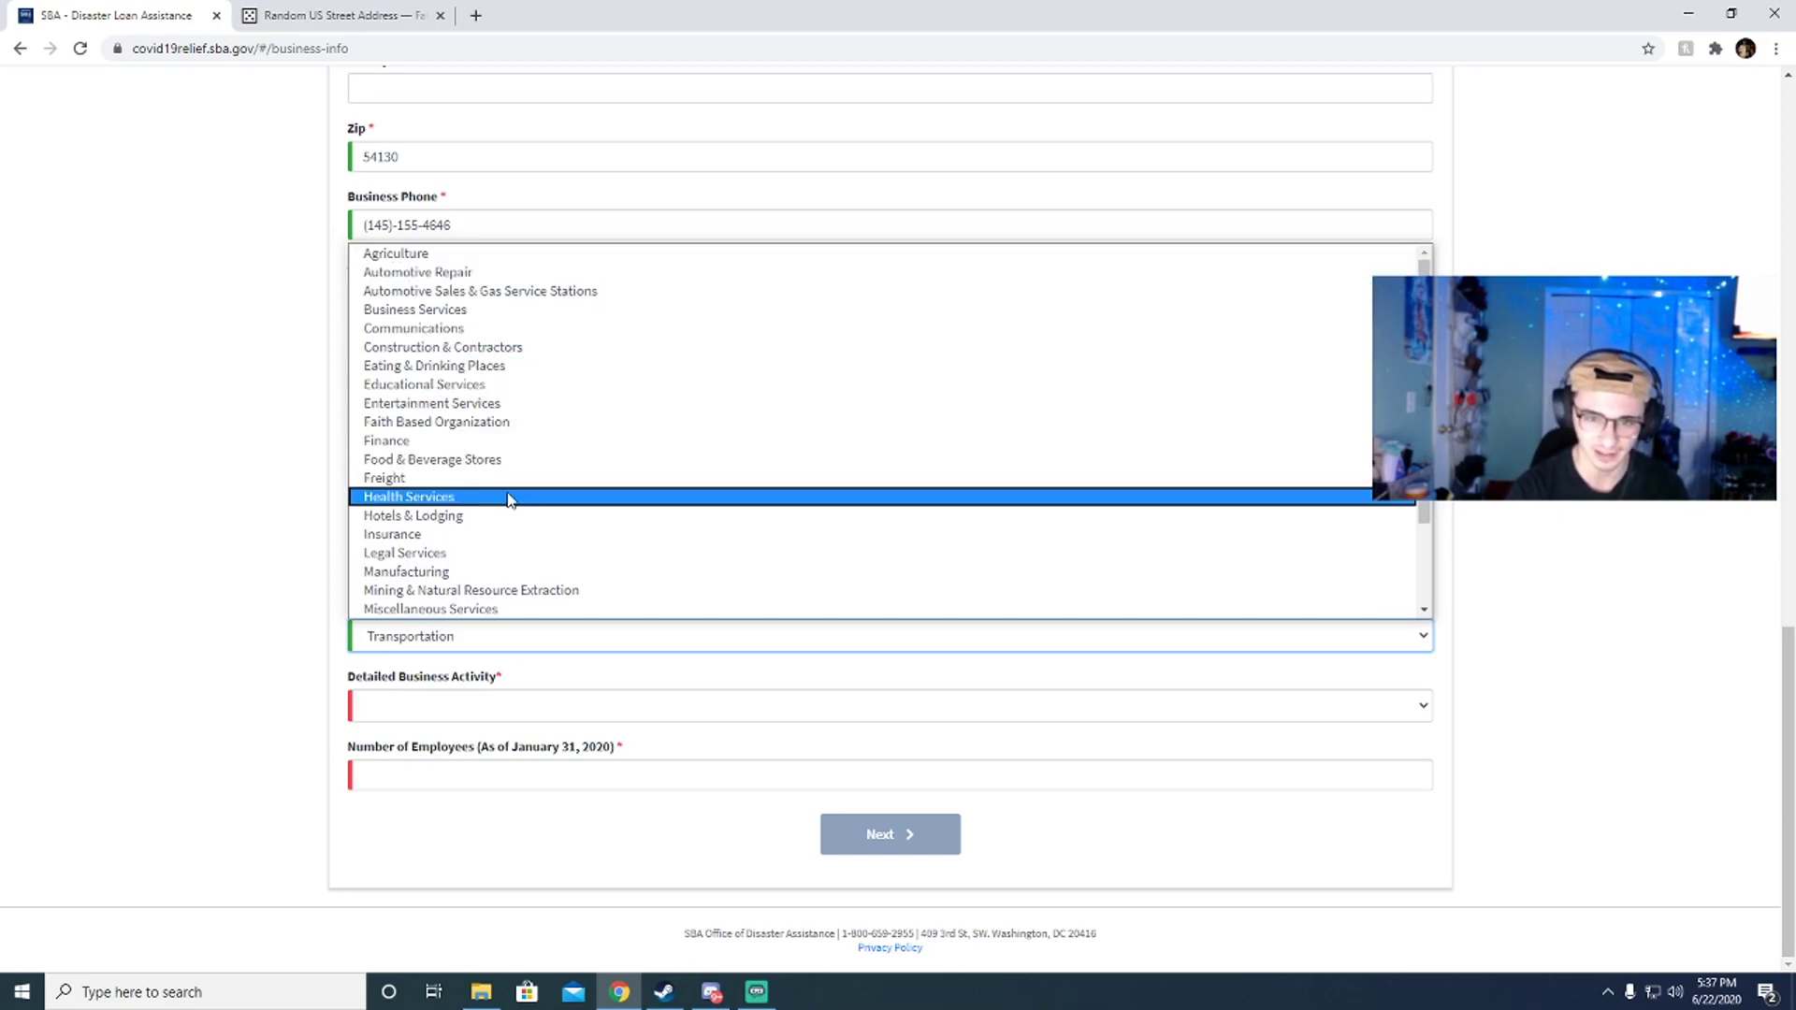
{"action": "scroll", "coordinate": [501, 509], "scroll_direction": "down", "scroll_amount": 2}
{"action": "scroll", "coordinate": [502, 509], "scroll_direction": "up", "scroll_amount": 2}
{"action": "left_click", "coordinate": [425, 315]}
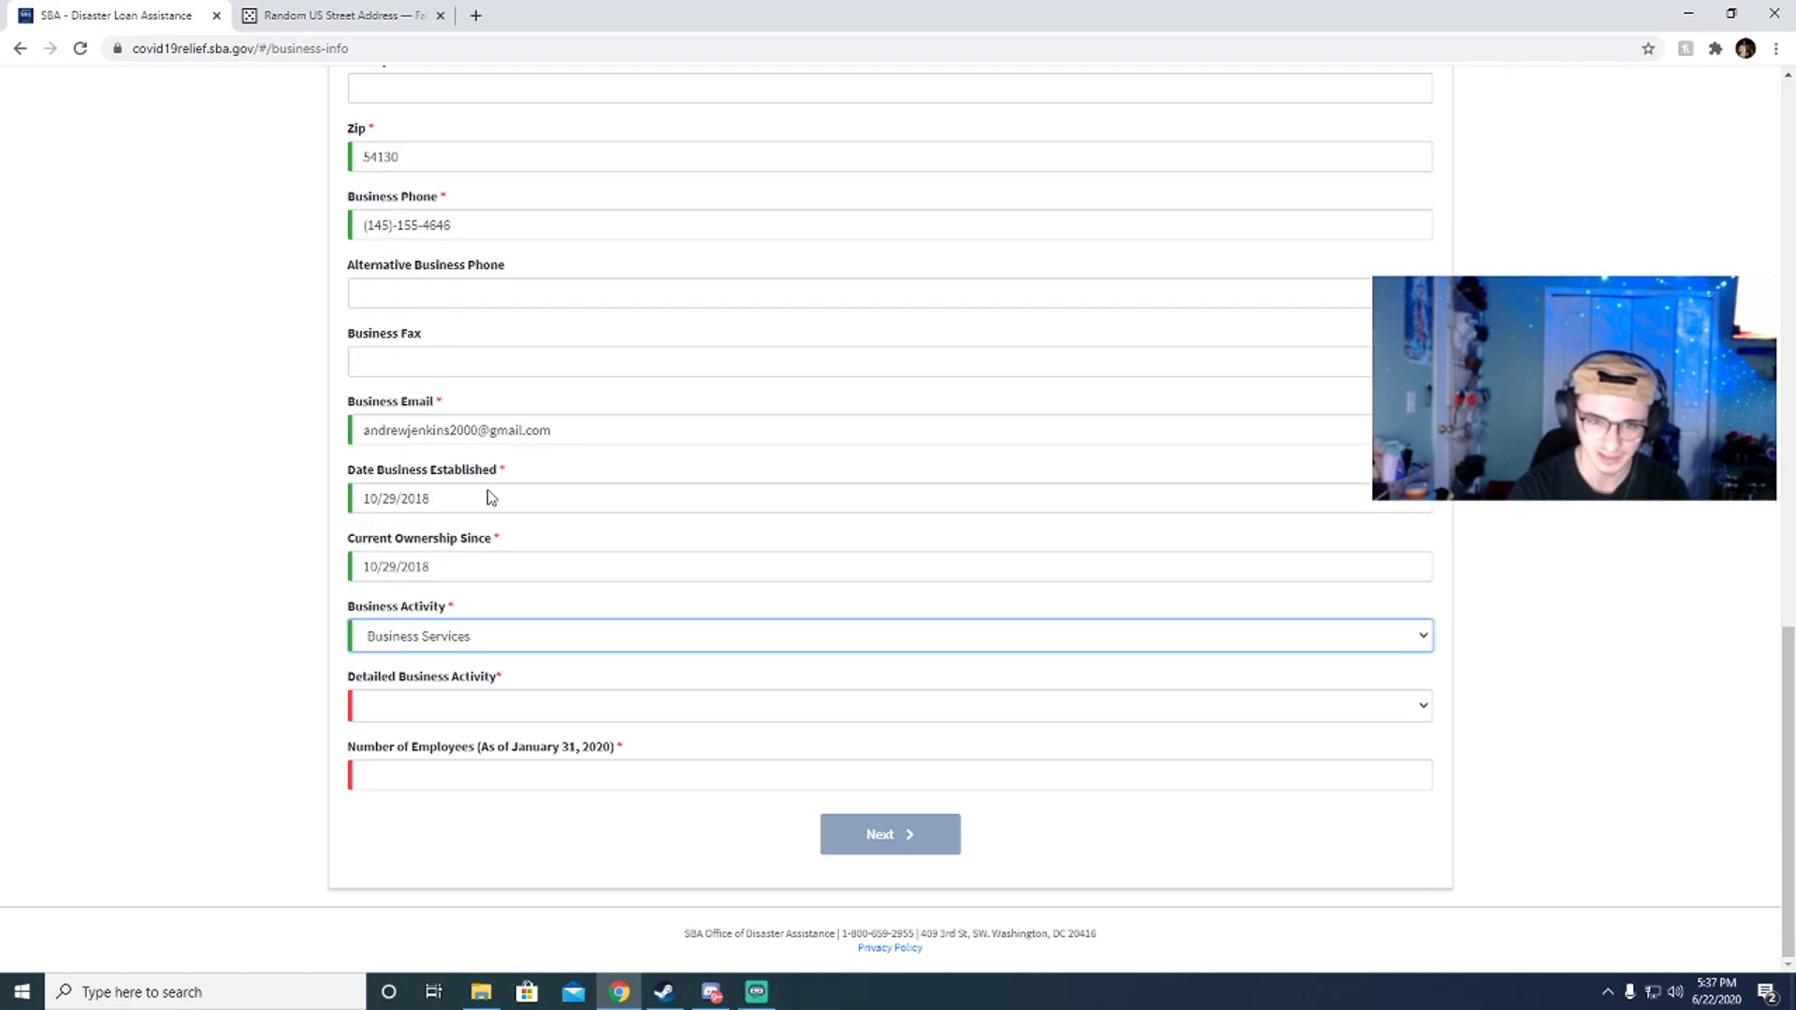
{"action": "left_click", "coordinate": [439, 709]}
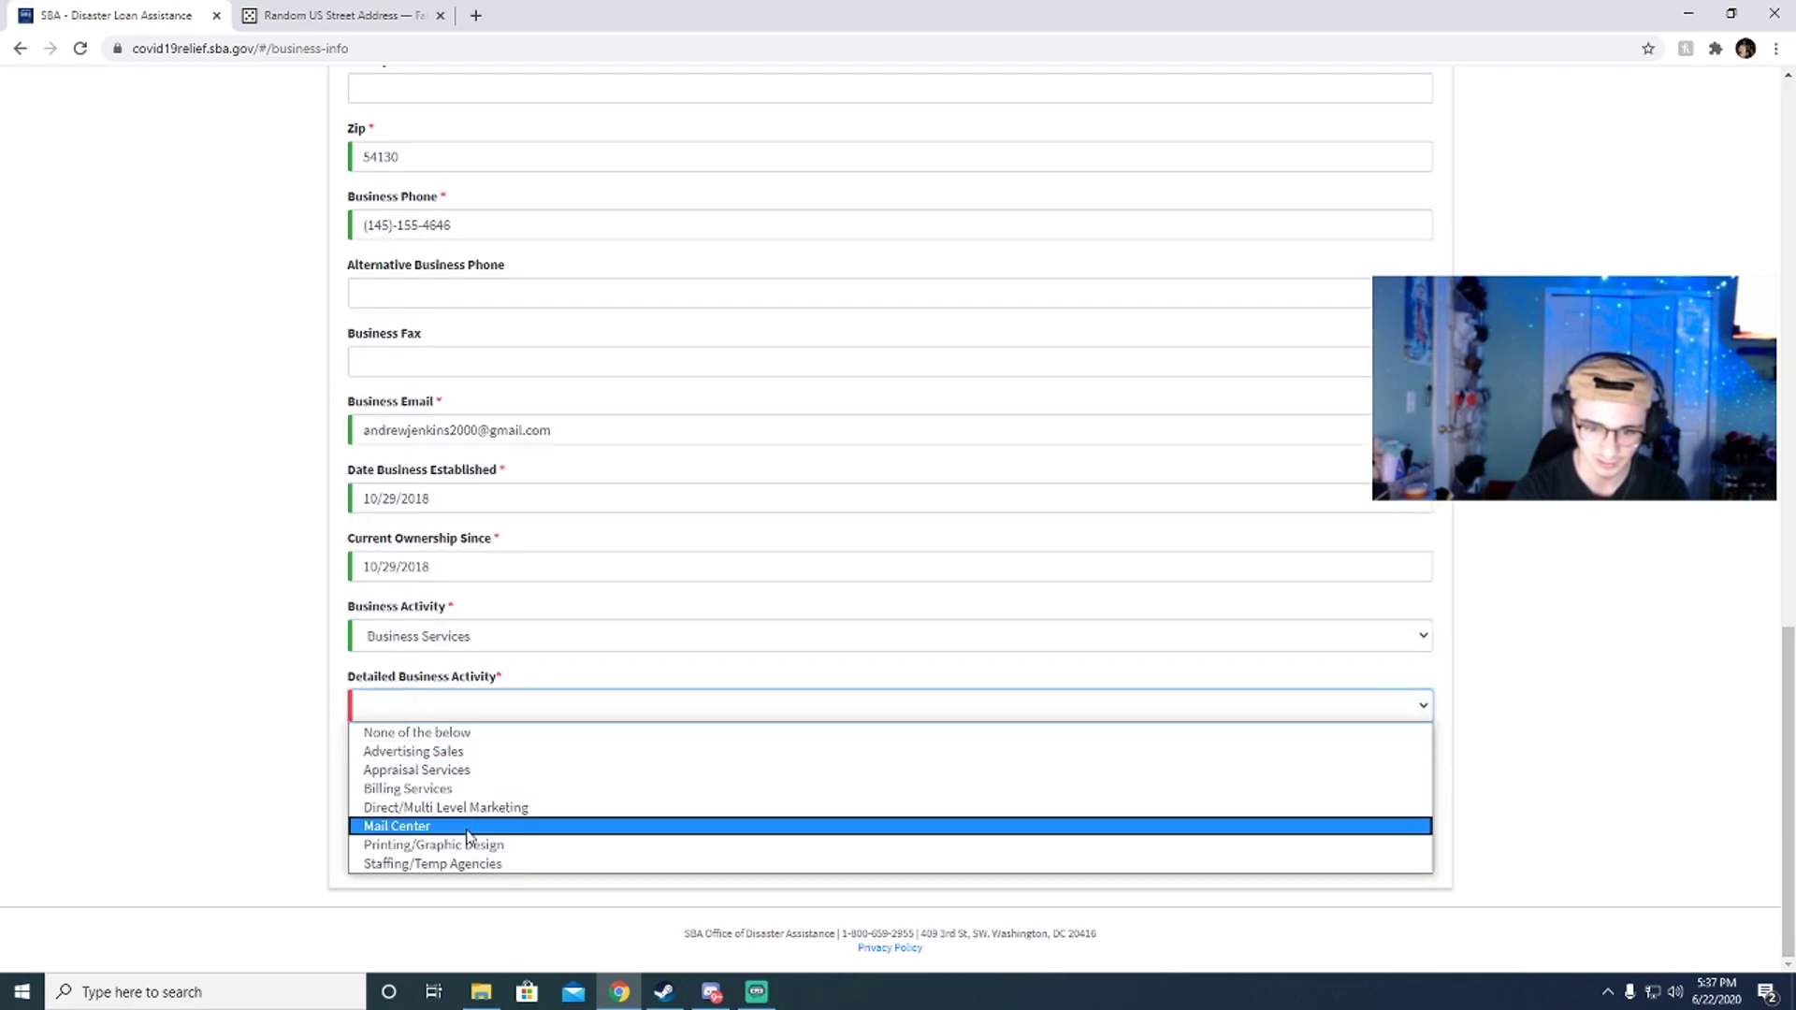
{"action": "left_click", "coordinate": [478, 646]}
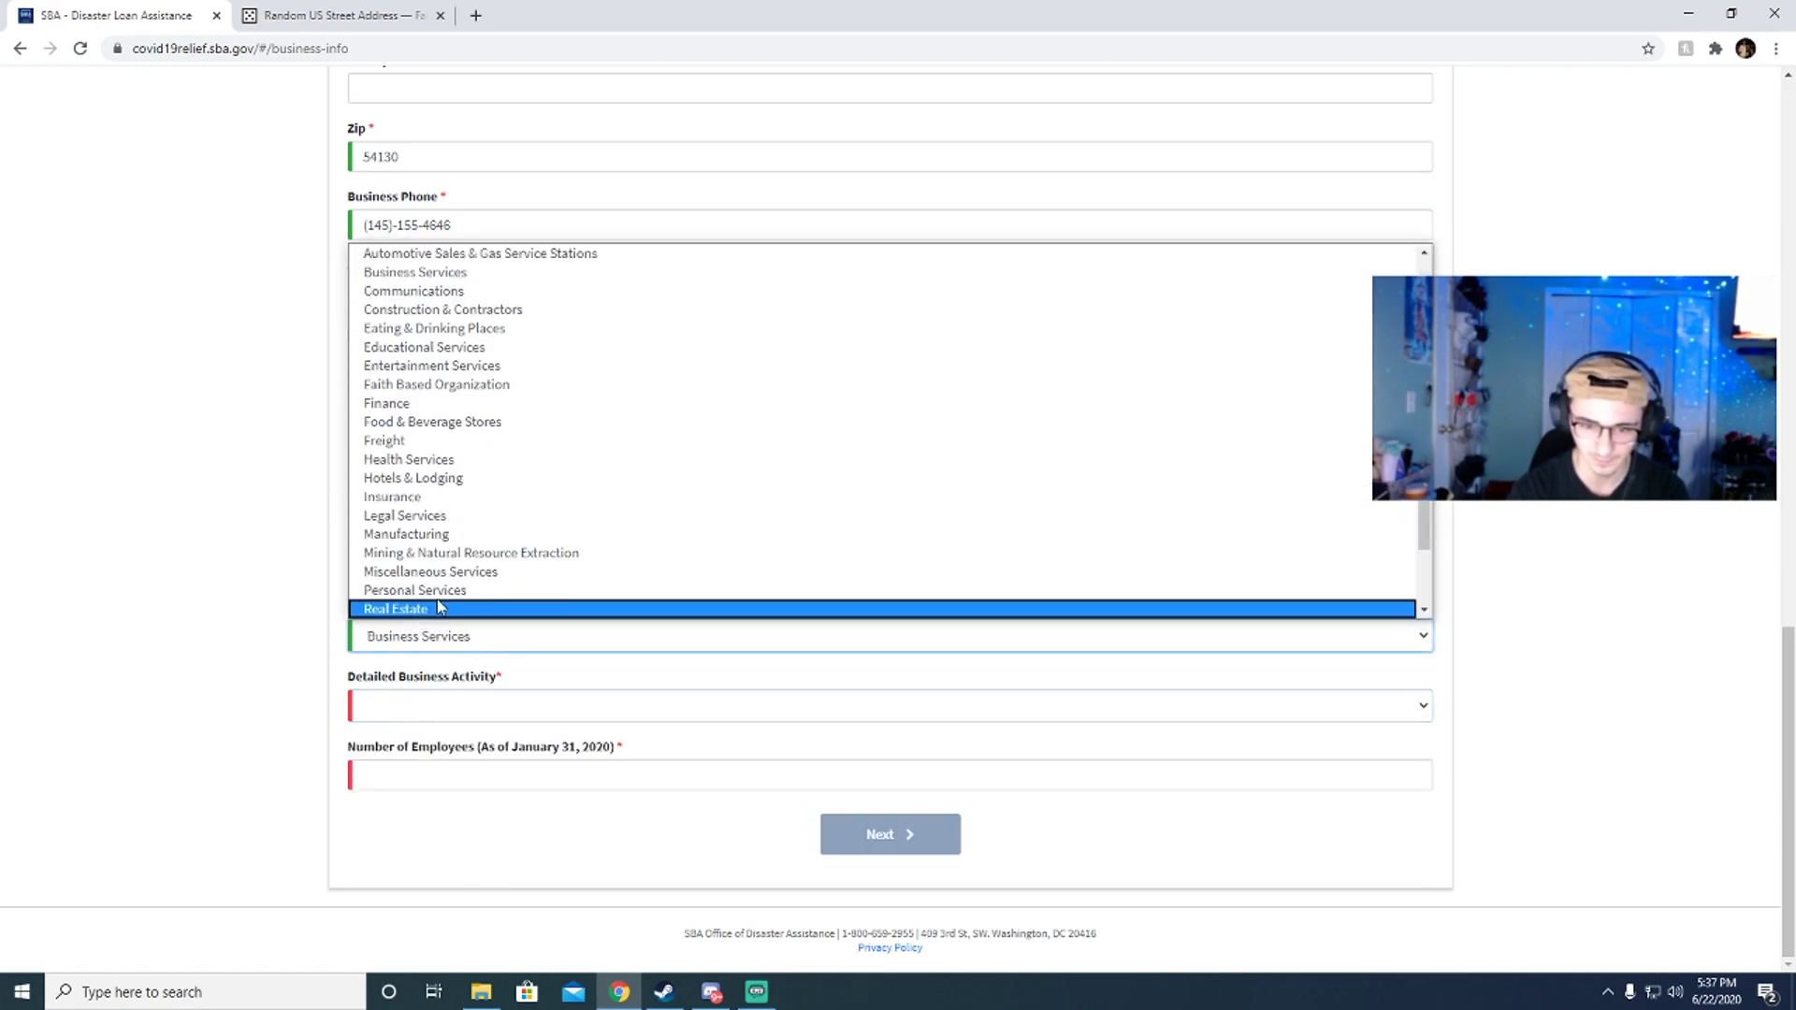
{"action": "scroll", "coordinate": [462, 585], "scroll_direction": "down", "scroll_amount": 2}
{"action": "left_click", "coordinate": [437, 587]}
Step: Set the detailed activity to 'None of the below' and enter 1 employee
{"action": "left_click", "coordinate": [413, 700]}
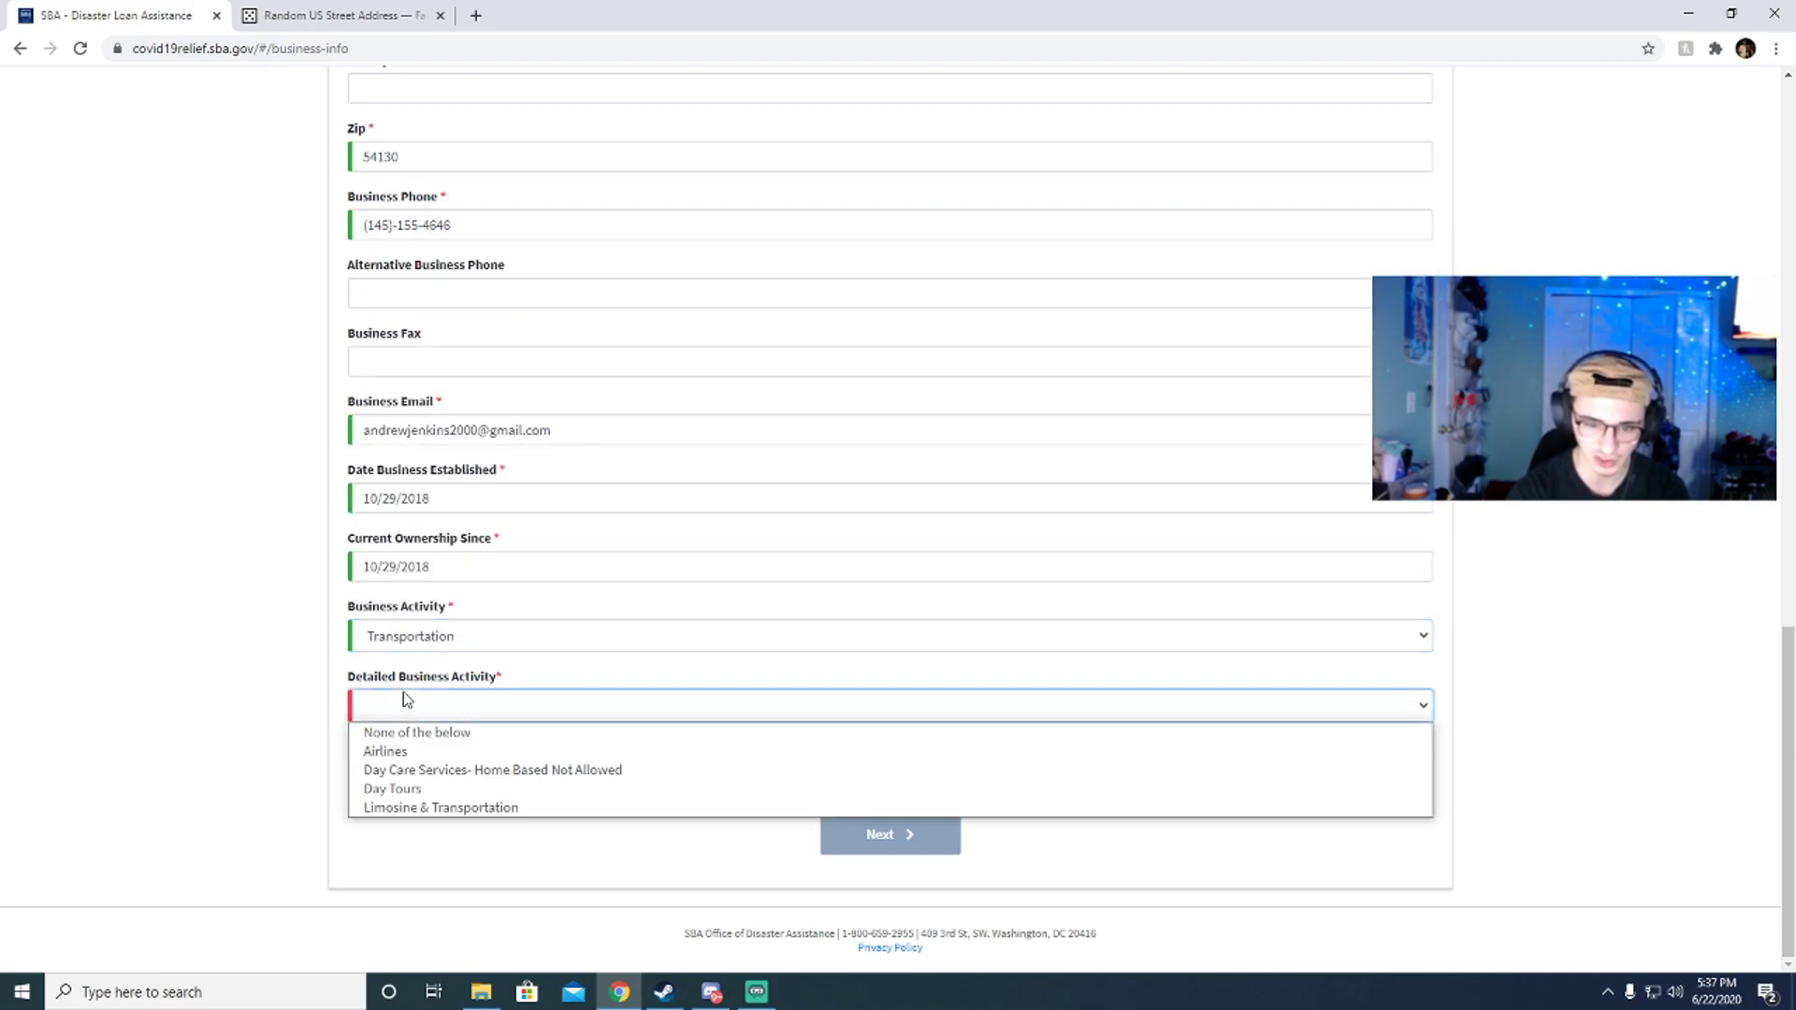
{"action": "left_click", "coordinate": [435, 744]}
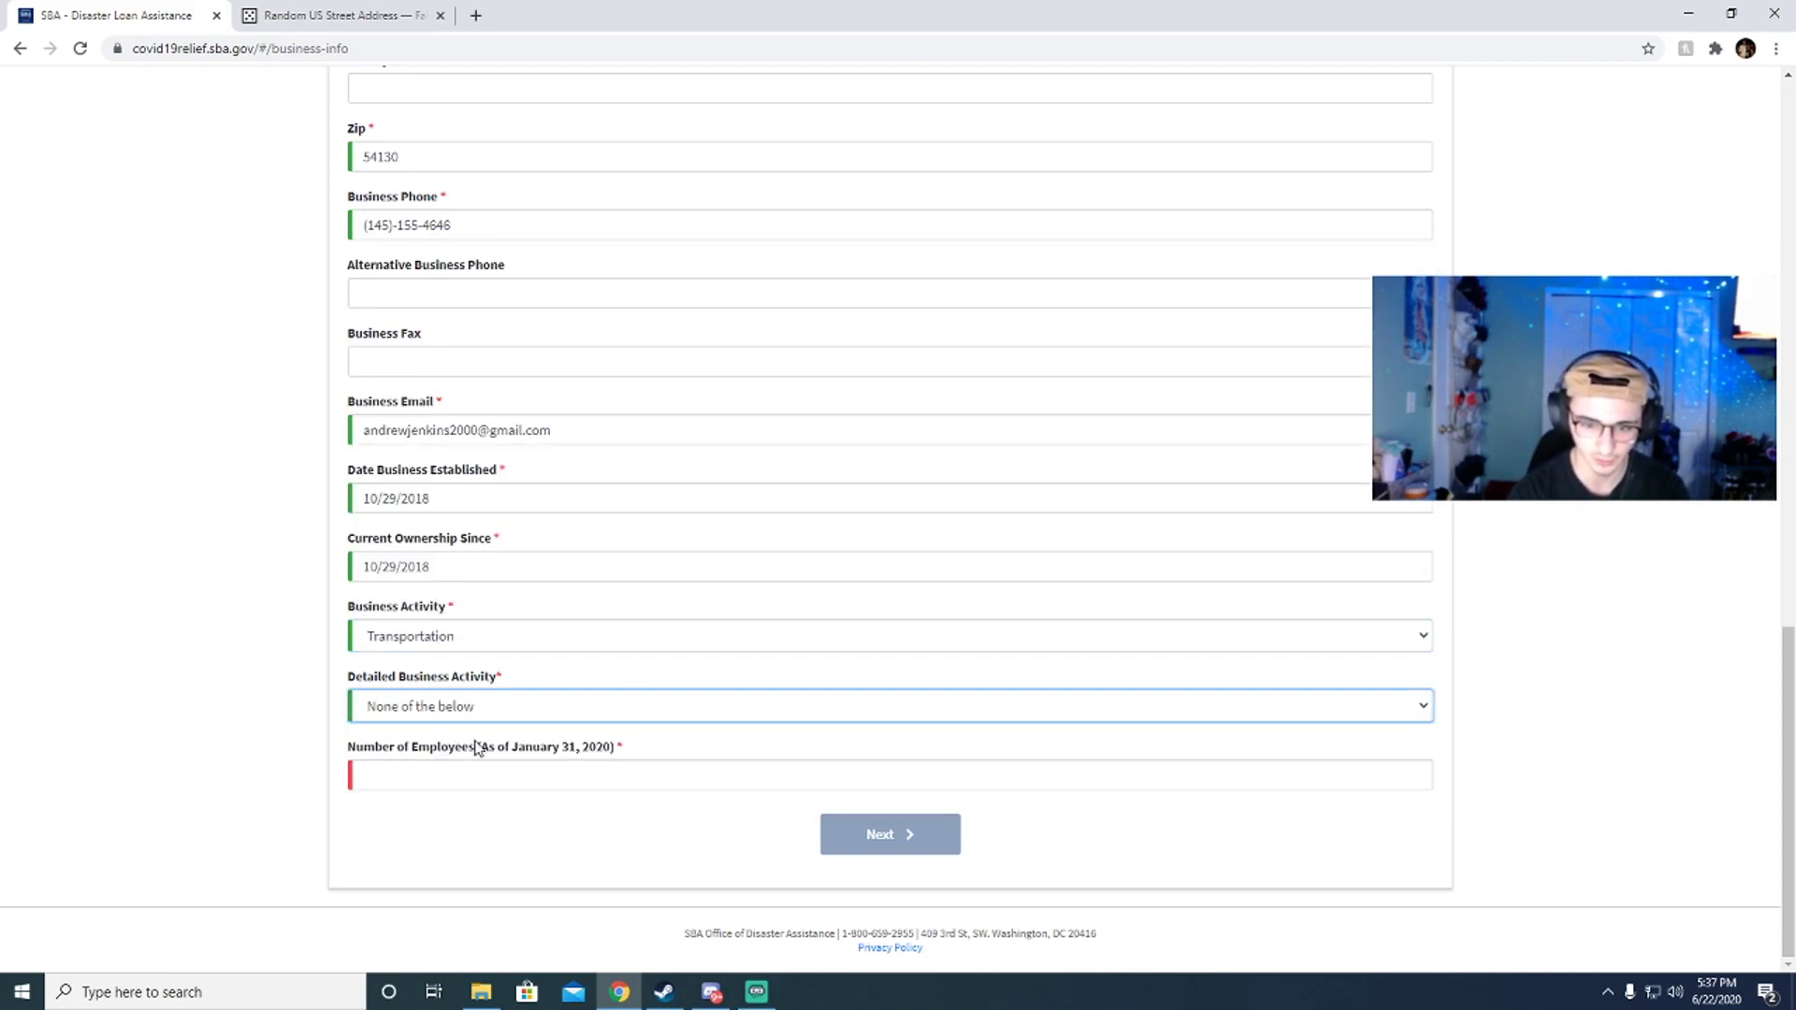
{"action": "left_click", "coordinate": [467, 773]}
{"action": "type", "text": "1"}
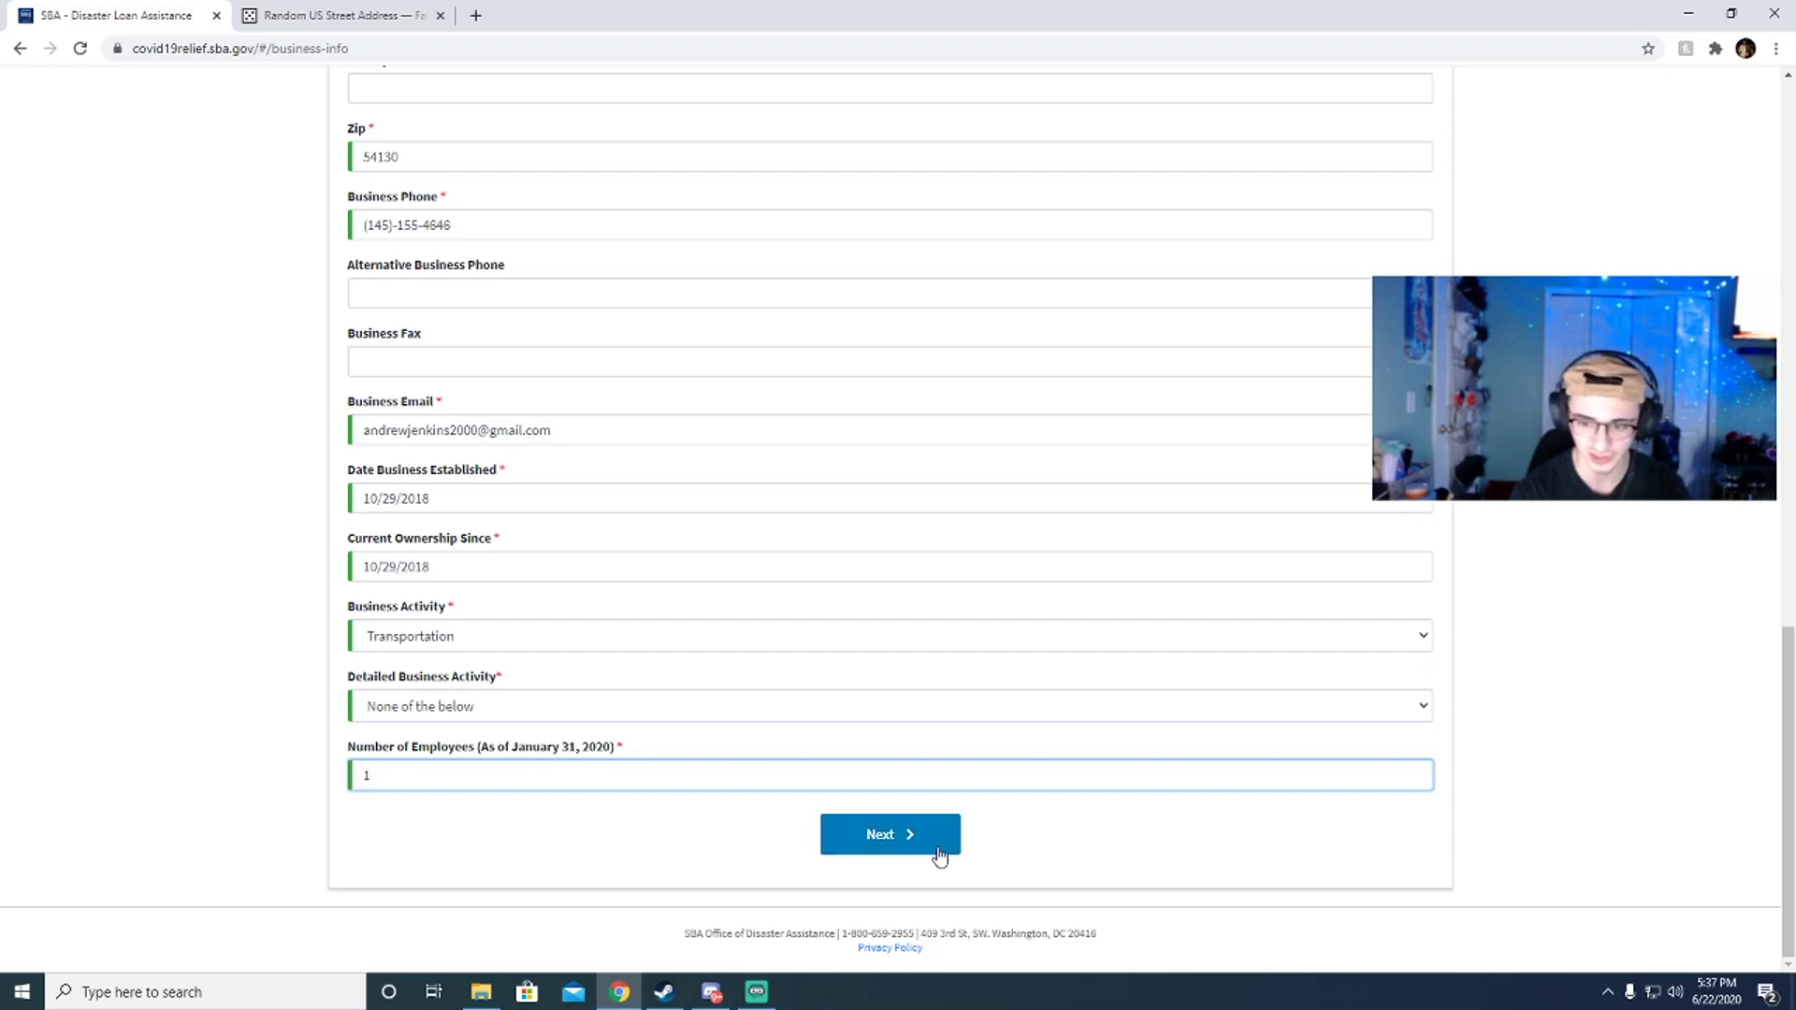
{"action": "scroll", "coordinate": [648, 671], "scroll_direction": "up", "scroll_amount": 5}
{"action": "scroll", "coordinate": [648, 672], "scroll_direction": "up", "scroll_amount": 10}
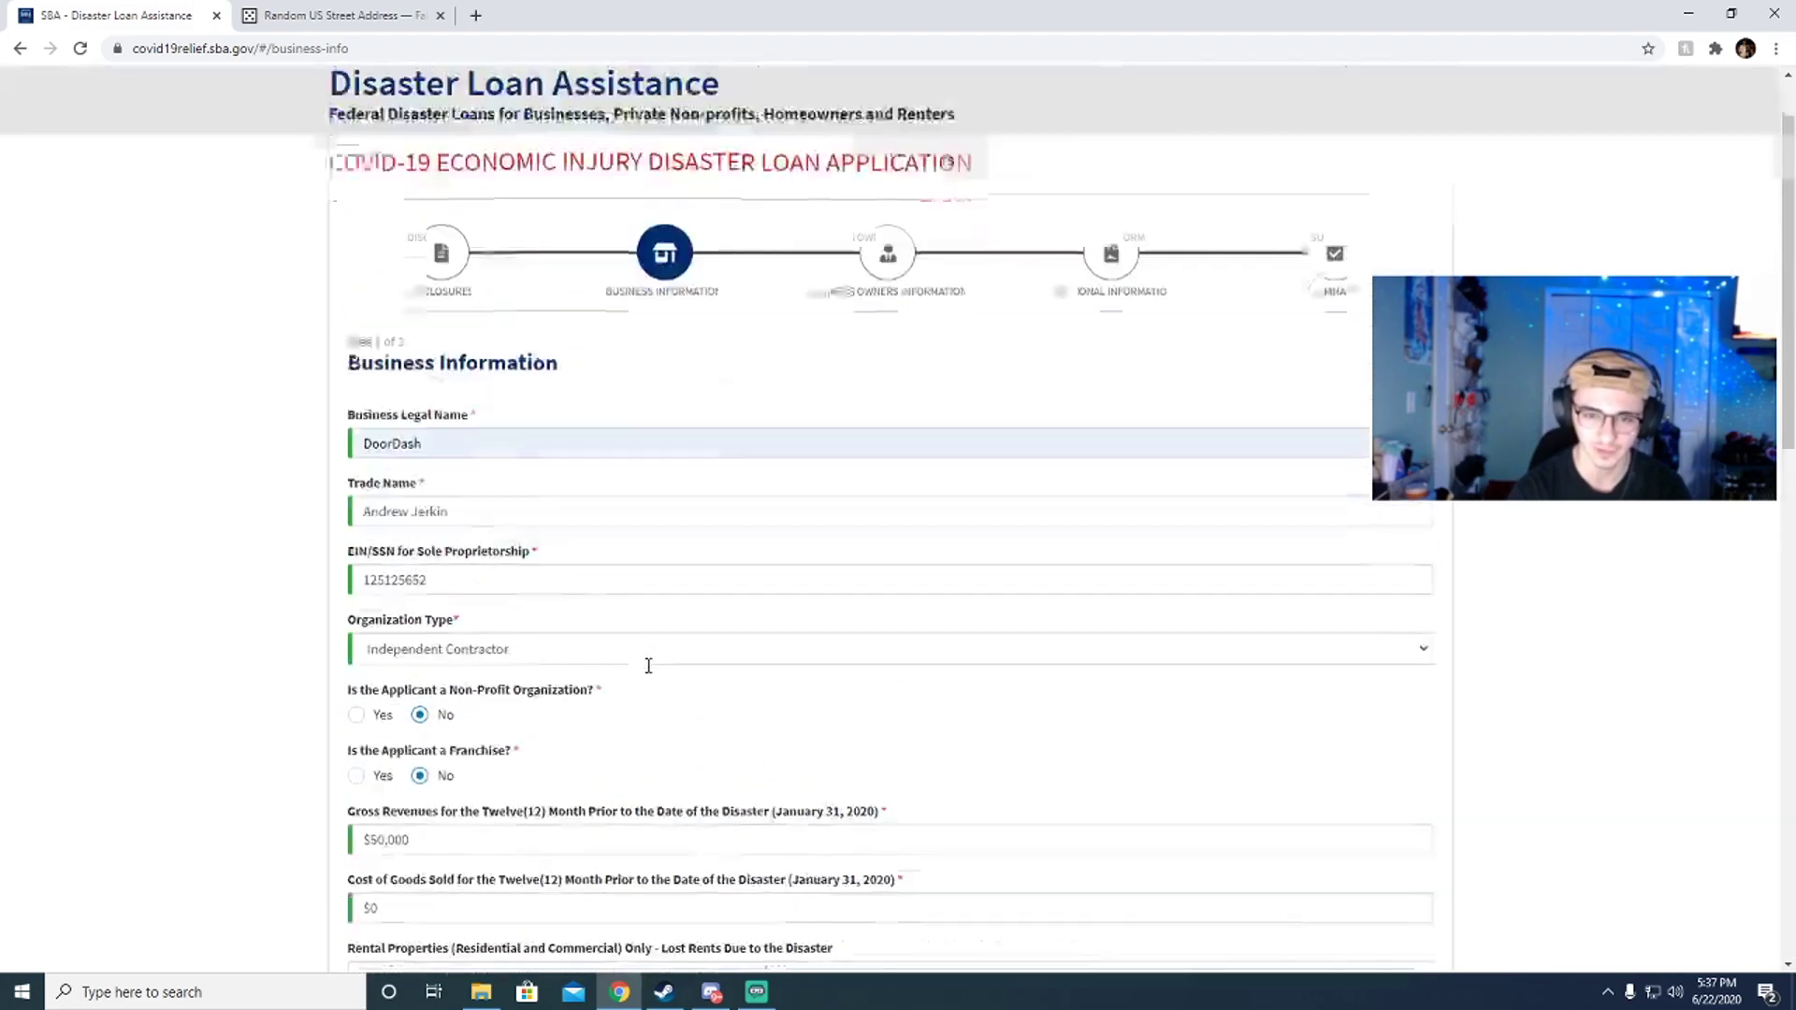
Step: Advance to Business Owners Information and enter the owner's name and mobile phone number
{"action": "scroll", "coordinate": [646, 665], "scroll_direction": "down", "scroll_amount": 12}
{"action": "scroll", "coordinate": [733, 673], "scroll_direction": "down", "scroll_amount": 3}
{"action": "left_click", "coordinate": [905, 840]}
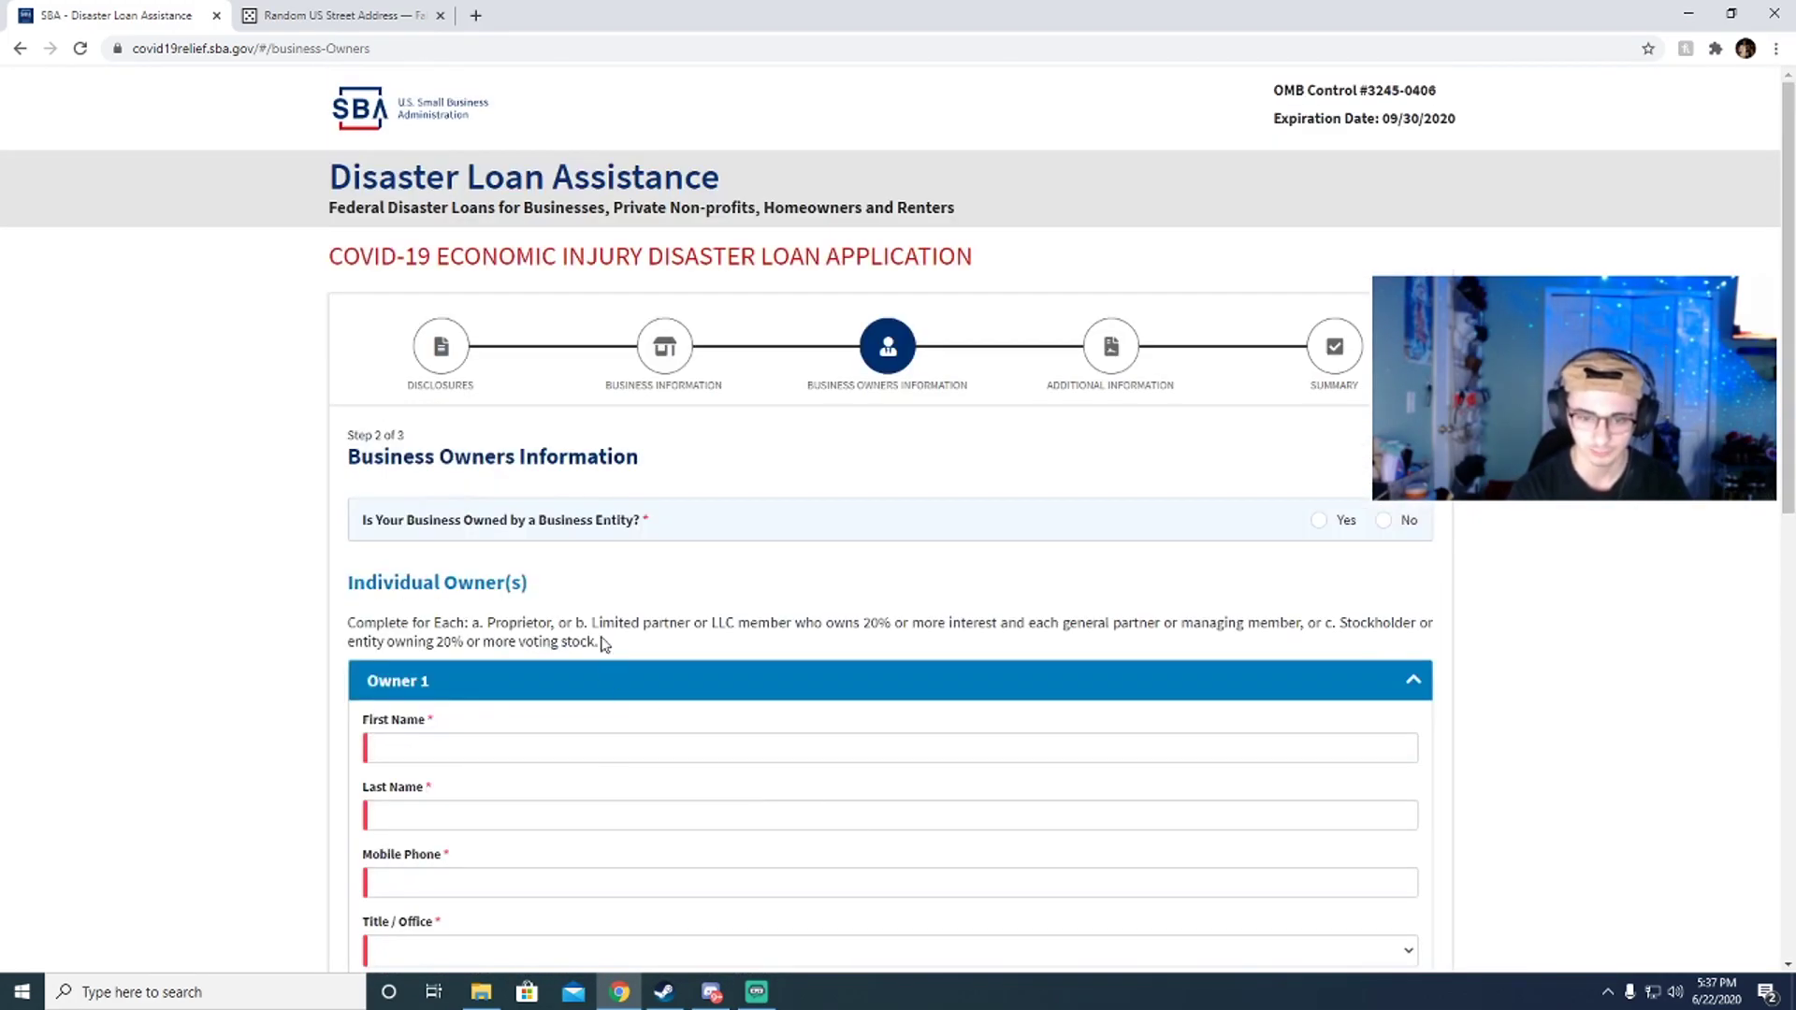
{"action": "scroll", "coordinate": [597, 575], "scroll_direction": "down", "scroll_amount": 2}
{"action": "left_click", "coordinate": [413, 554]}
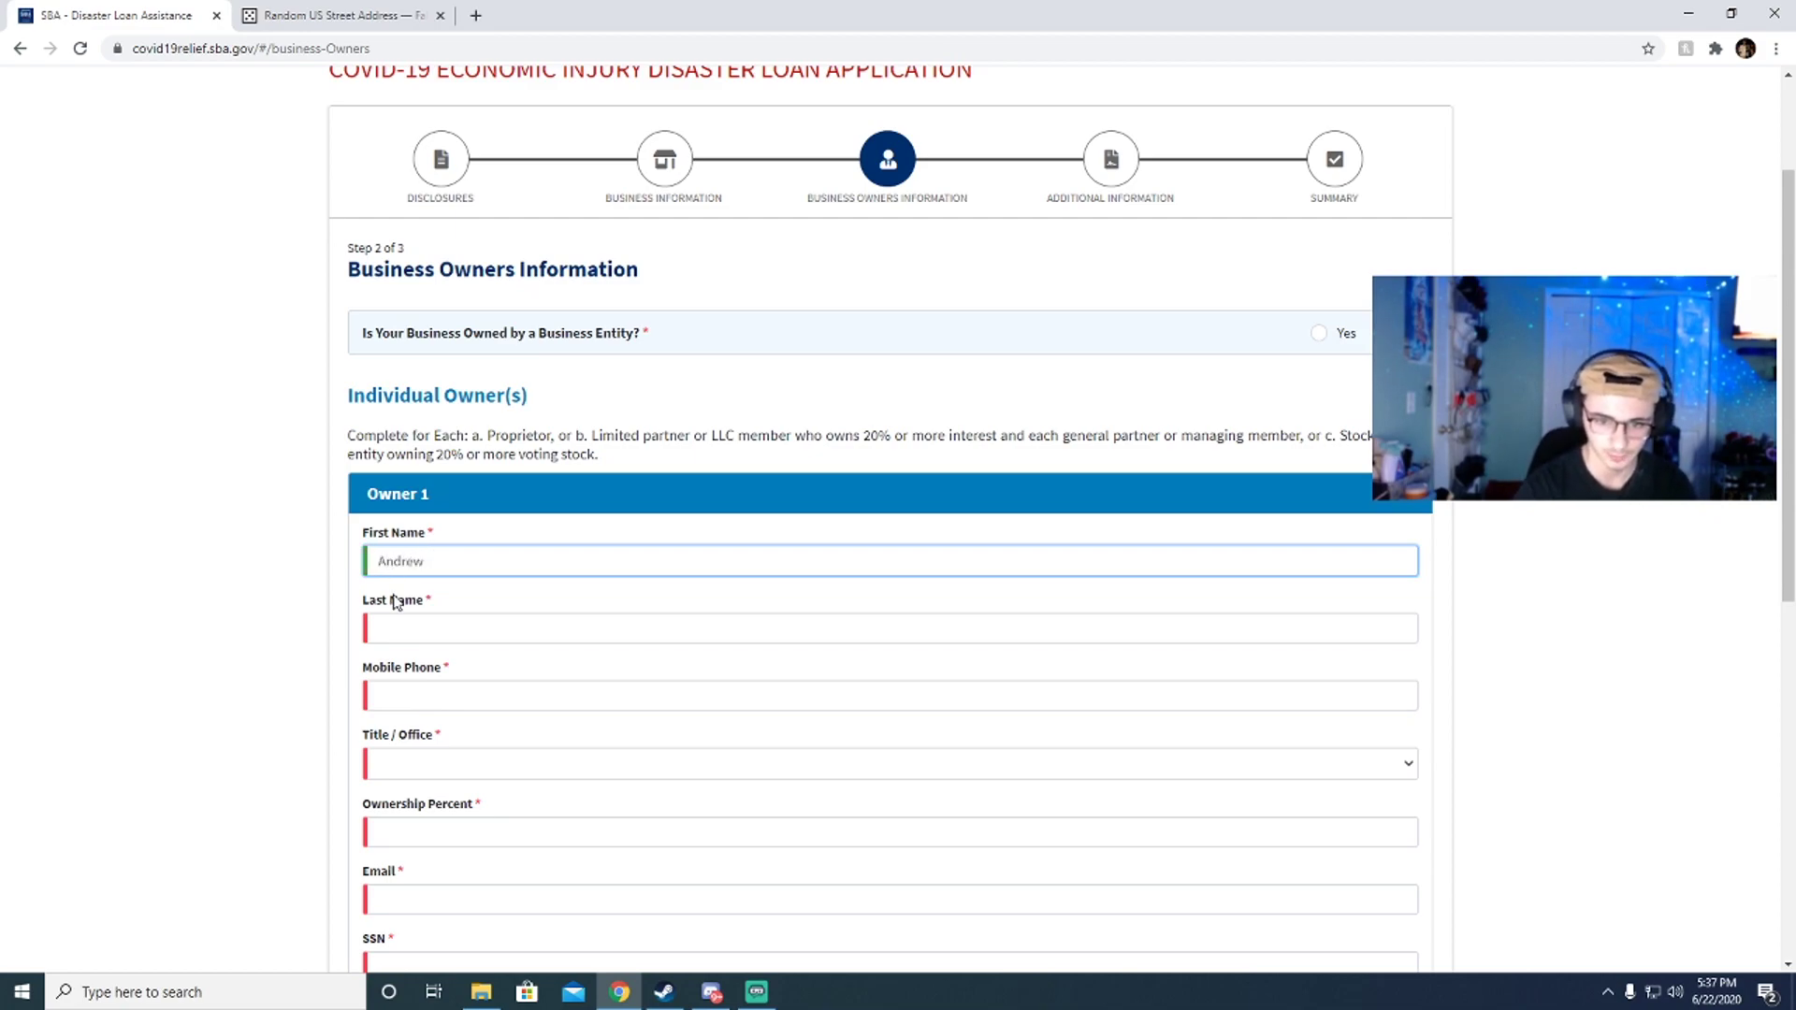
{"action": "left_click", "coordinate": [405, 632]}
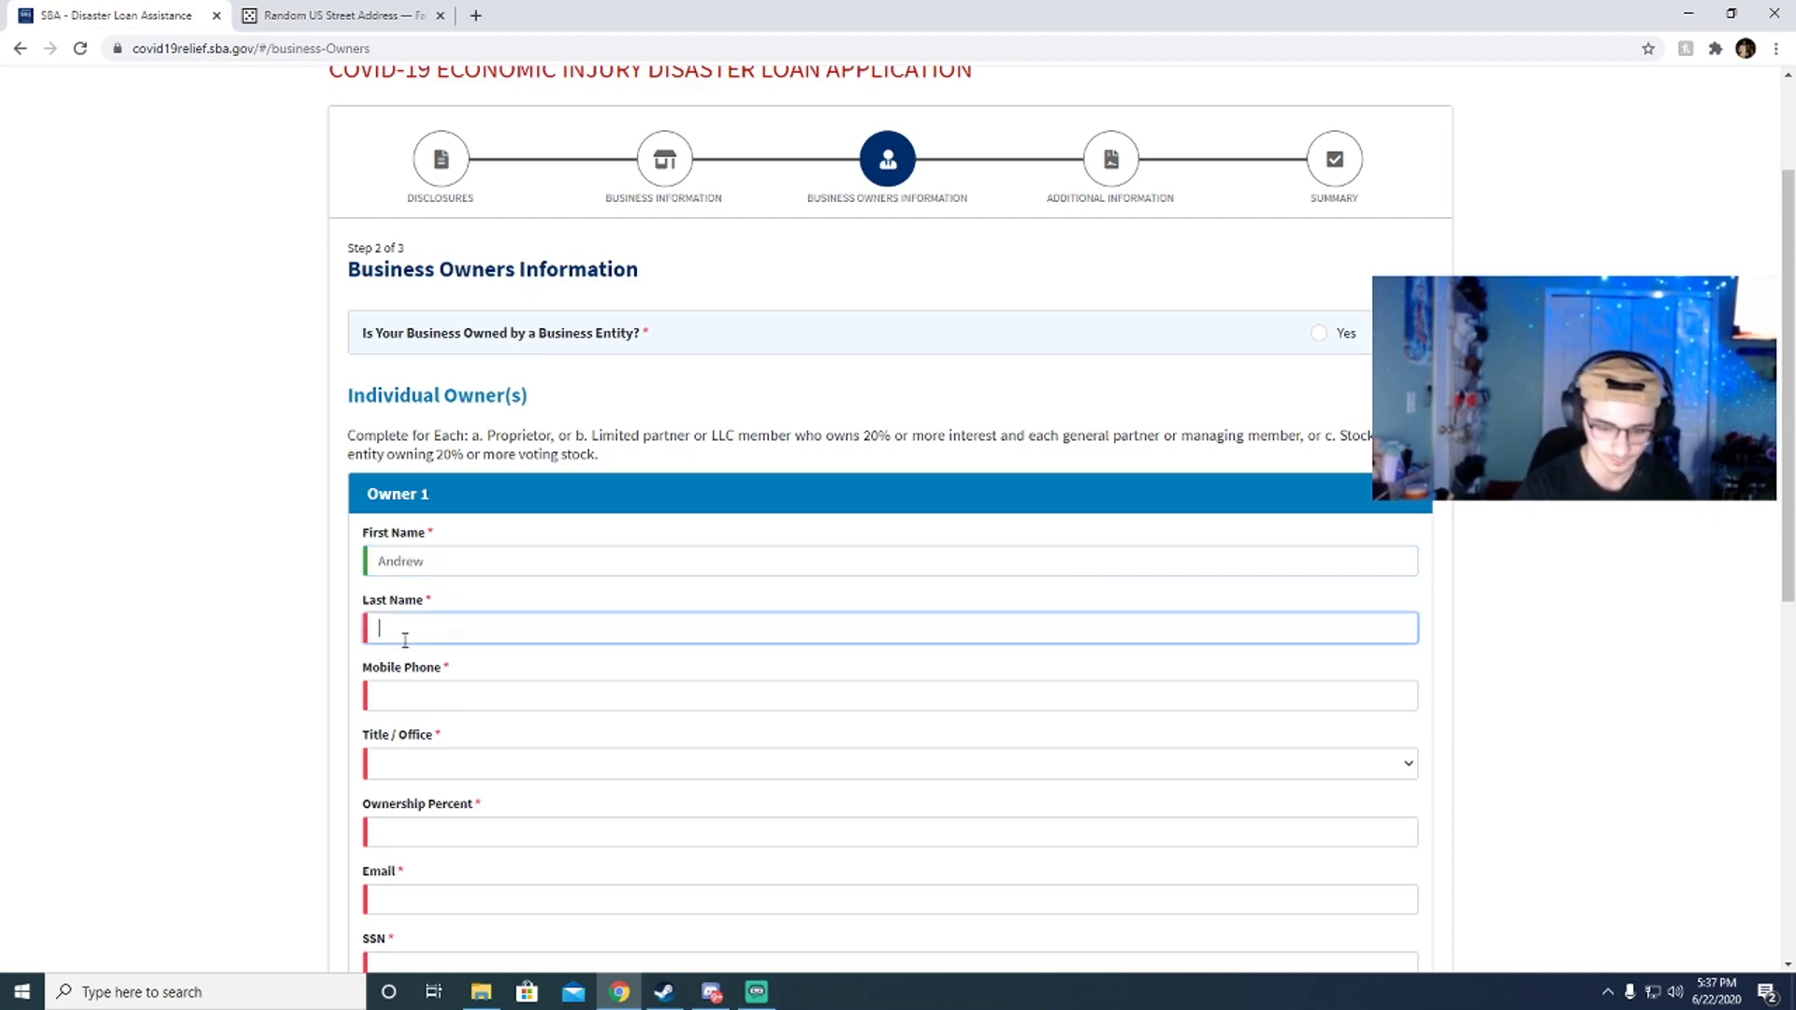
{"action": "left_click", "coordinate": [469, 695]}
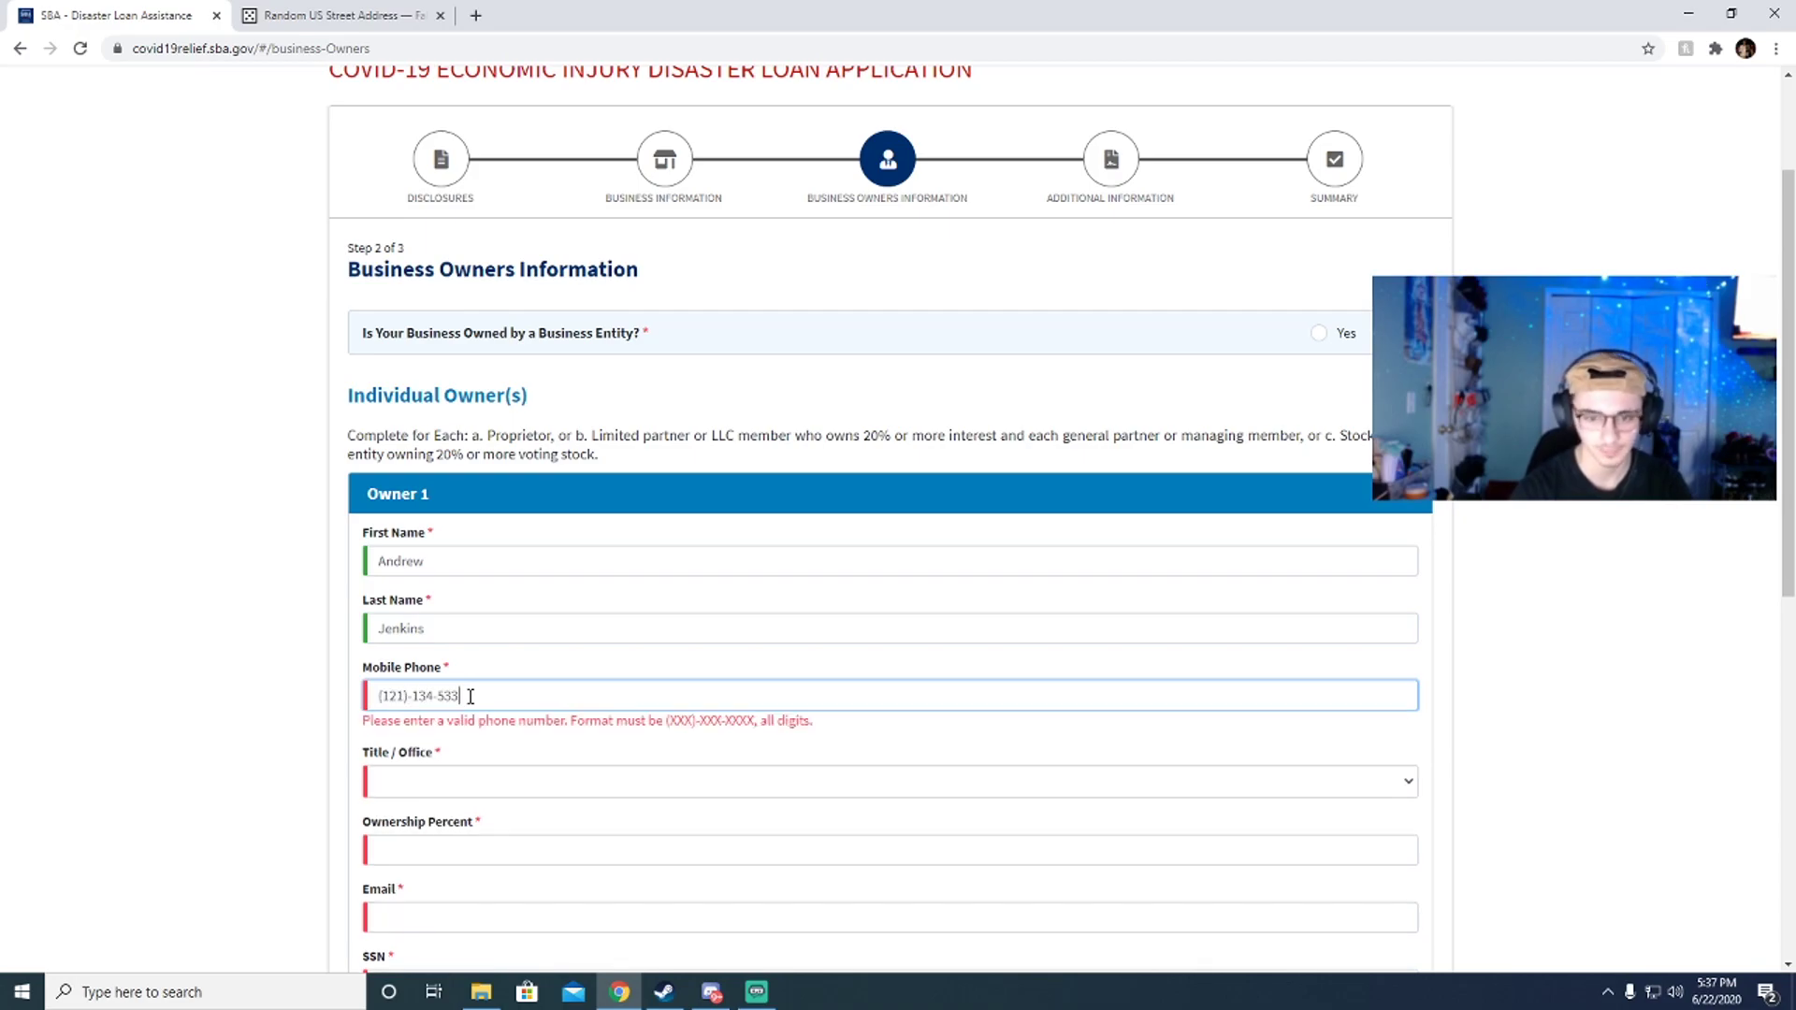
Step: Set title to Owner with 100% ownership, paste the owner's SSN, and continue
{"action": "scroll", "coordinate": [494, 686], "scroll_direction": "down", "scroll_amount": 2}
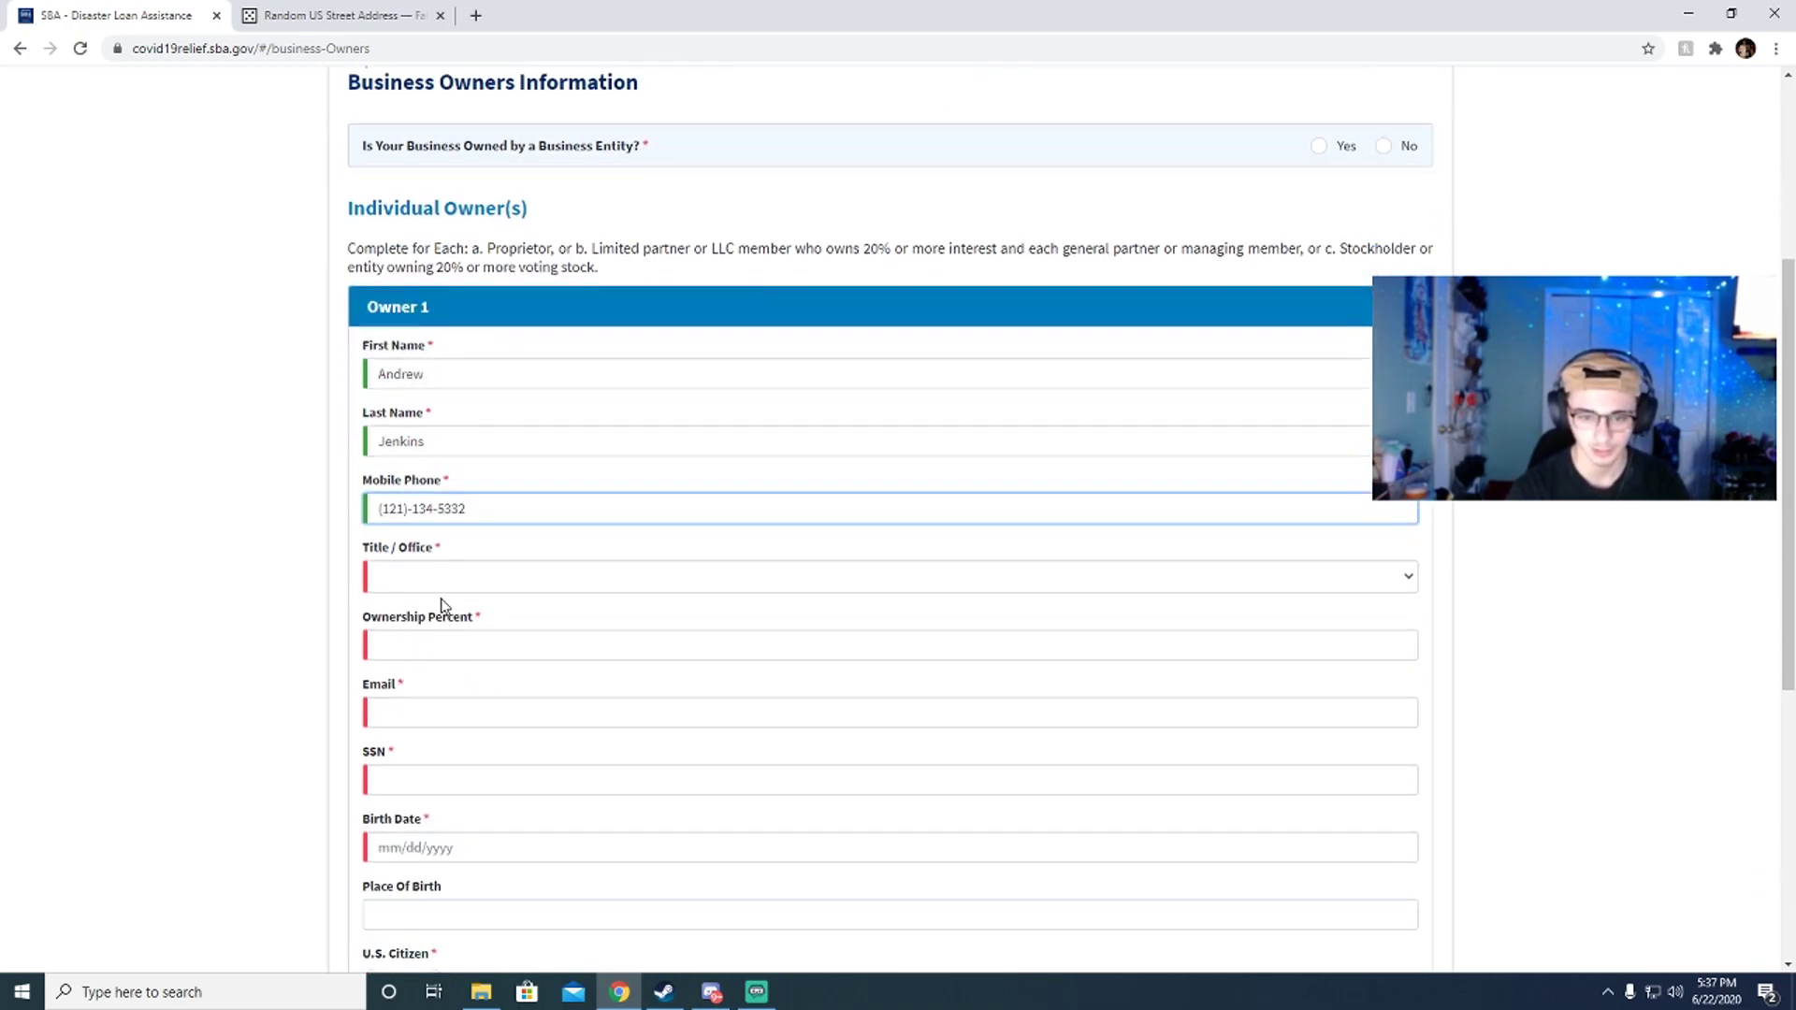
{"action": "left_click", "coordinate": [440, 577]}
{"action": "left_click", "coordinate": [440, 601]}
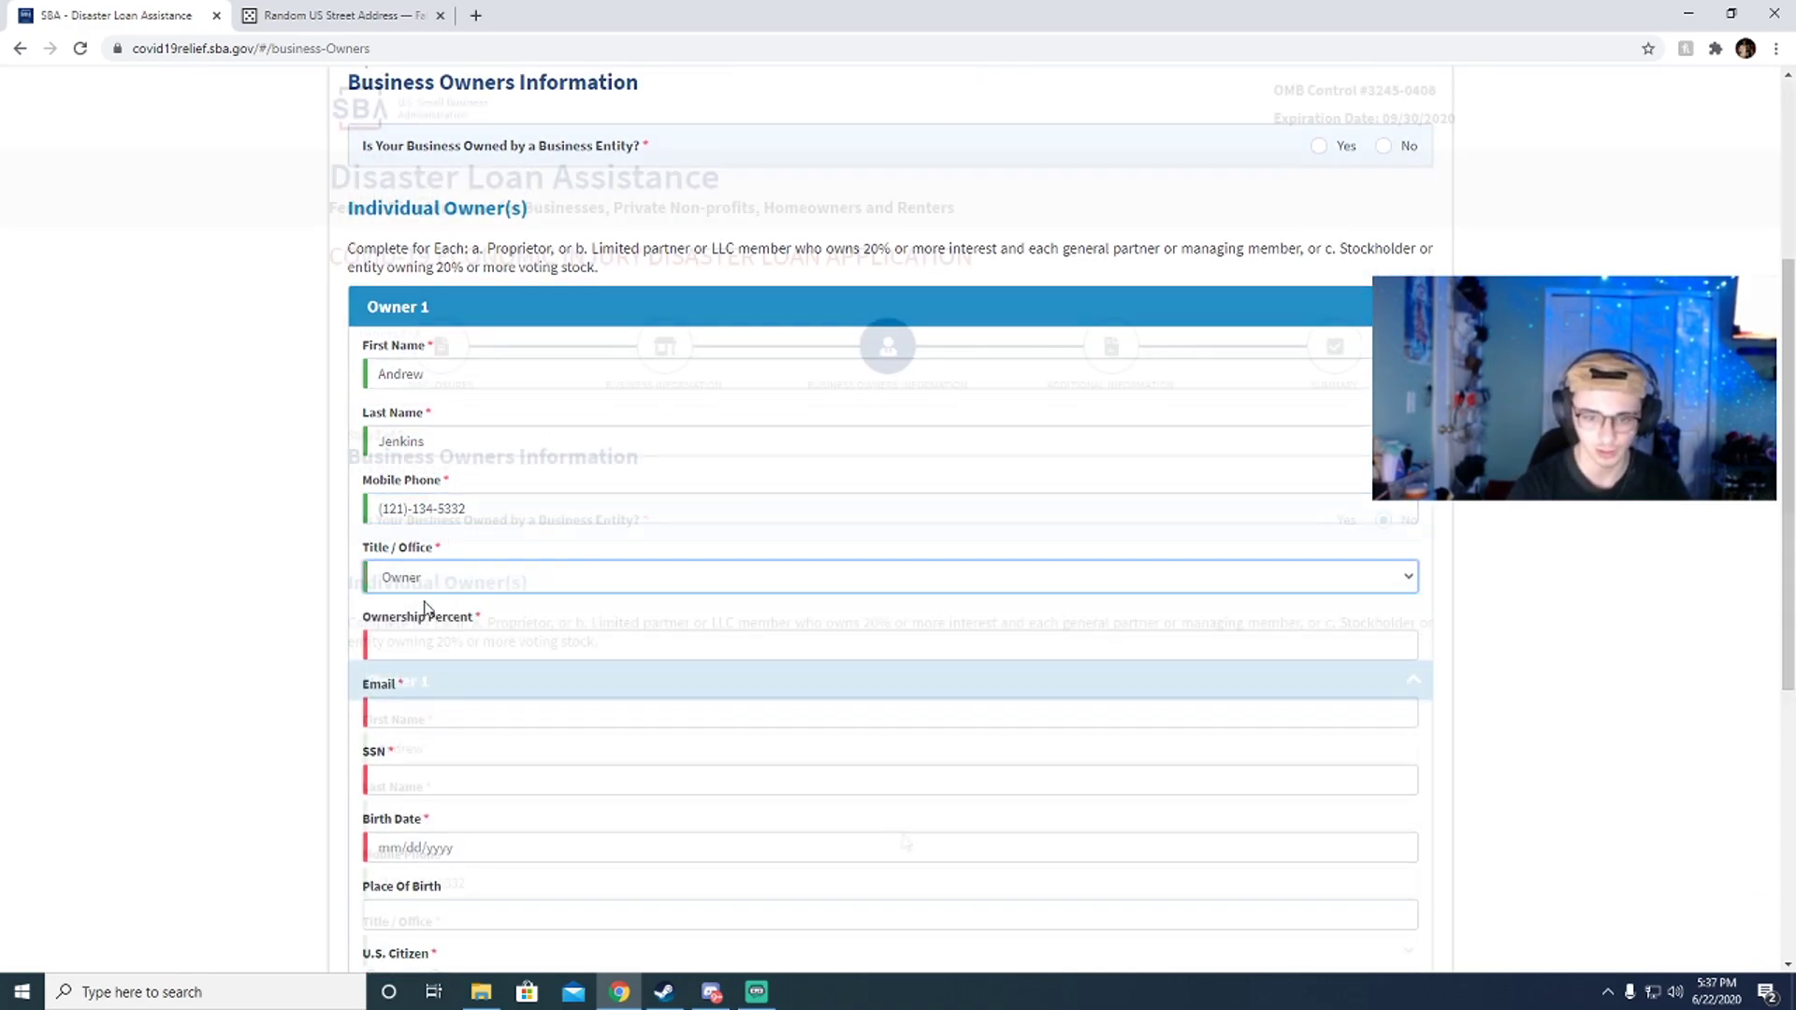
{"action": "left_click", "coordinate": [436, 643]}
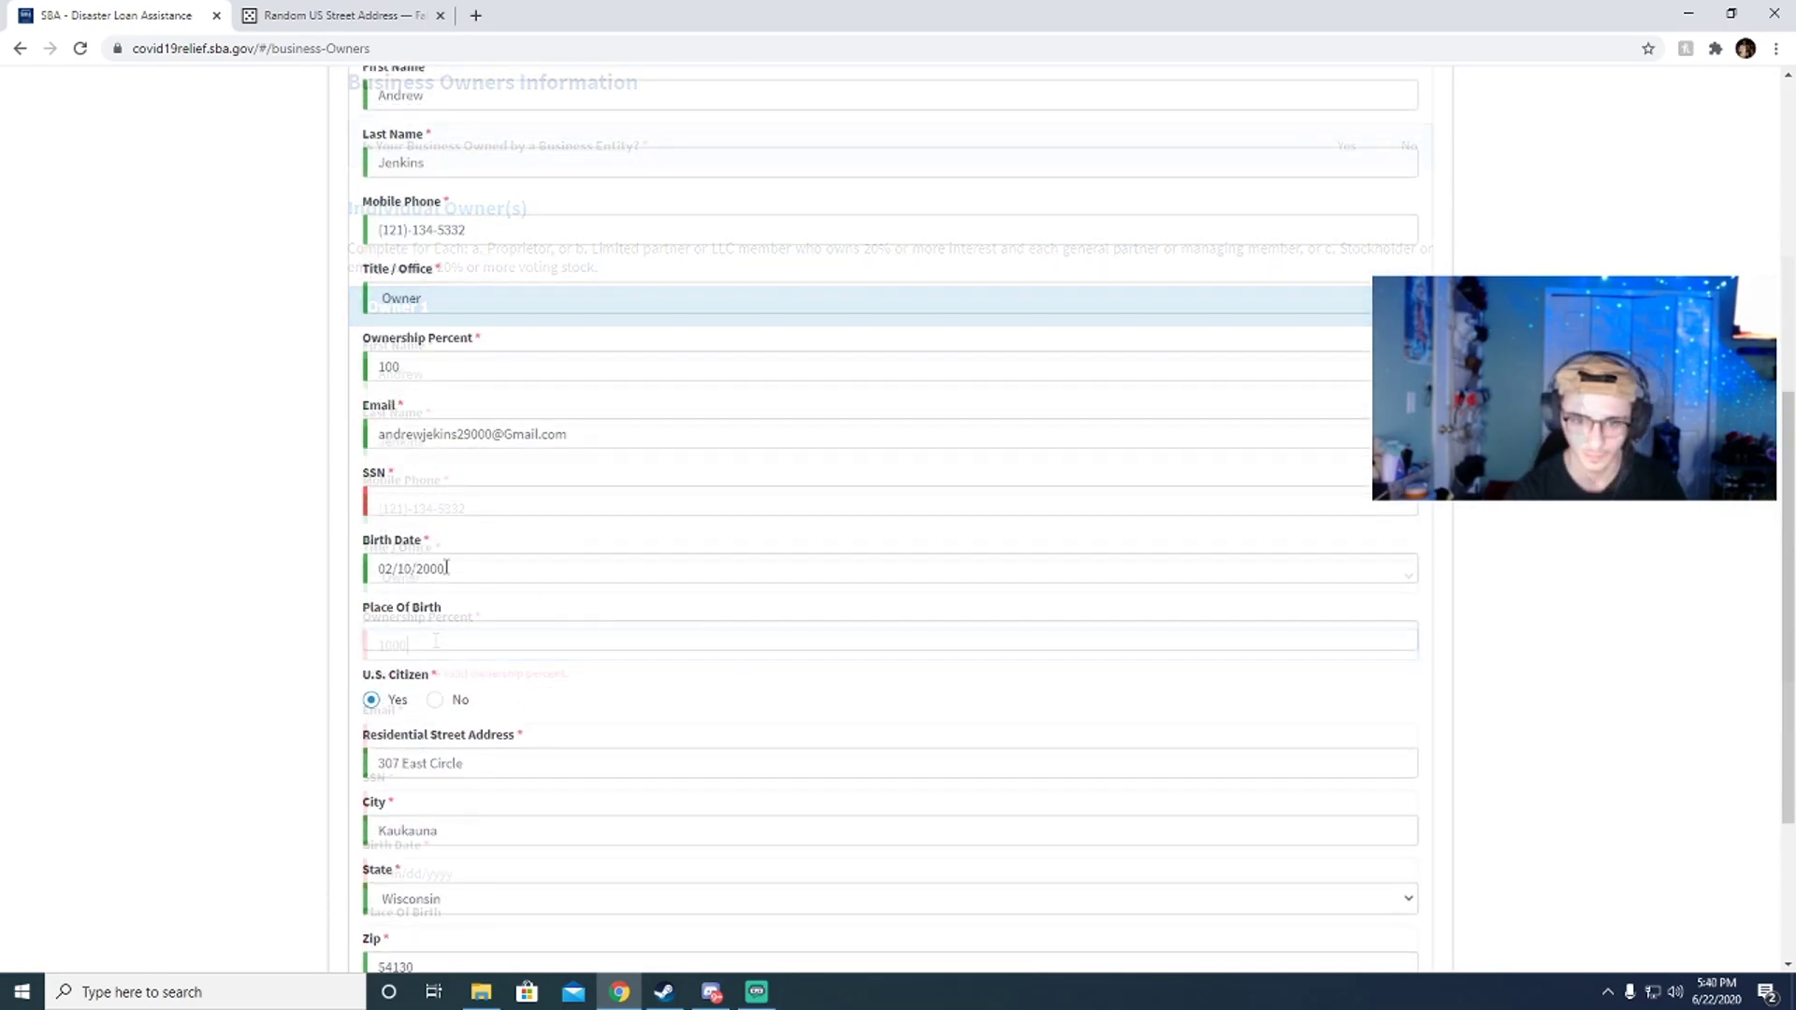
{"action": "left_click", "coordinate": [425, 499]}
{"action": "type", "text": "123-12-1234"}
{"action": "scroll", "coordinate": [698, 633], "scroll_direction": "down", "scroll_amount": 3}
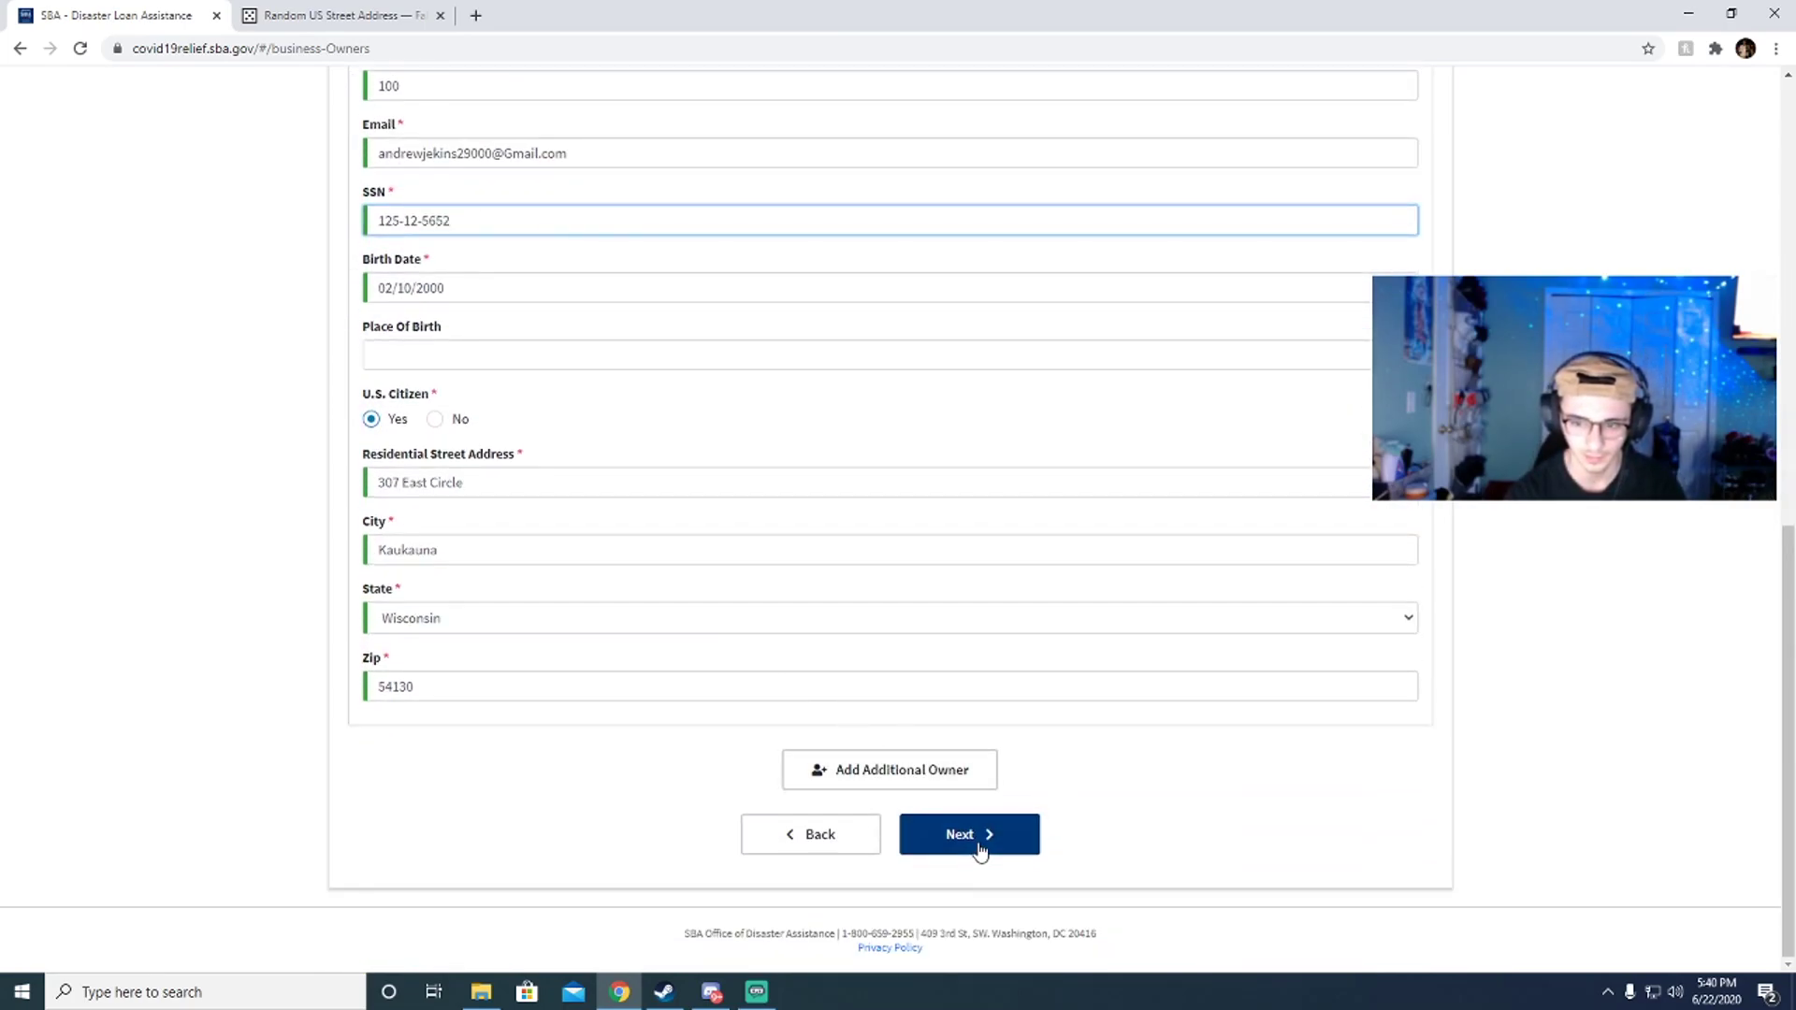
{"action": "left_click", "coordinate": [978, 842]}
{"action": "scroll", "coordinate": [887, 445], "scroll_direction": "down", "scroll_amount": 1}
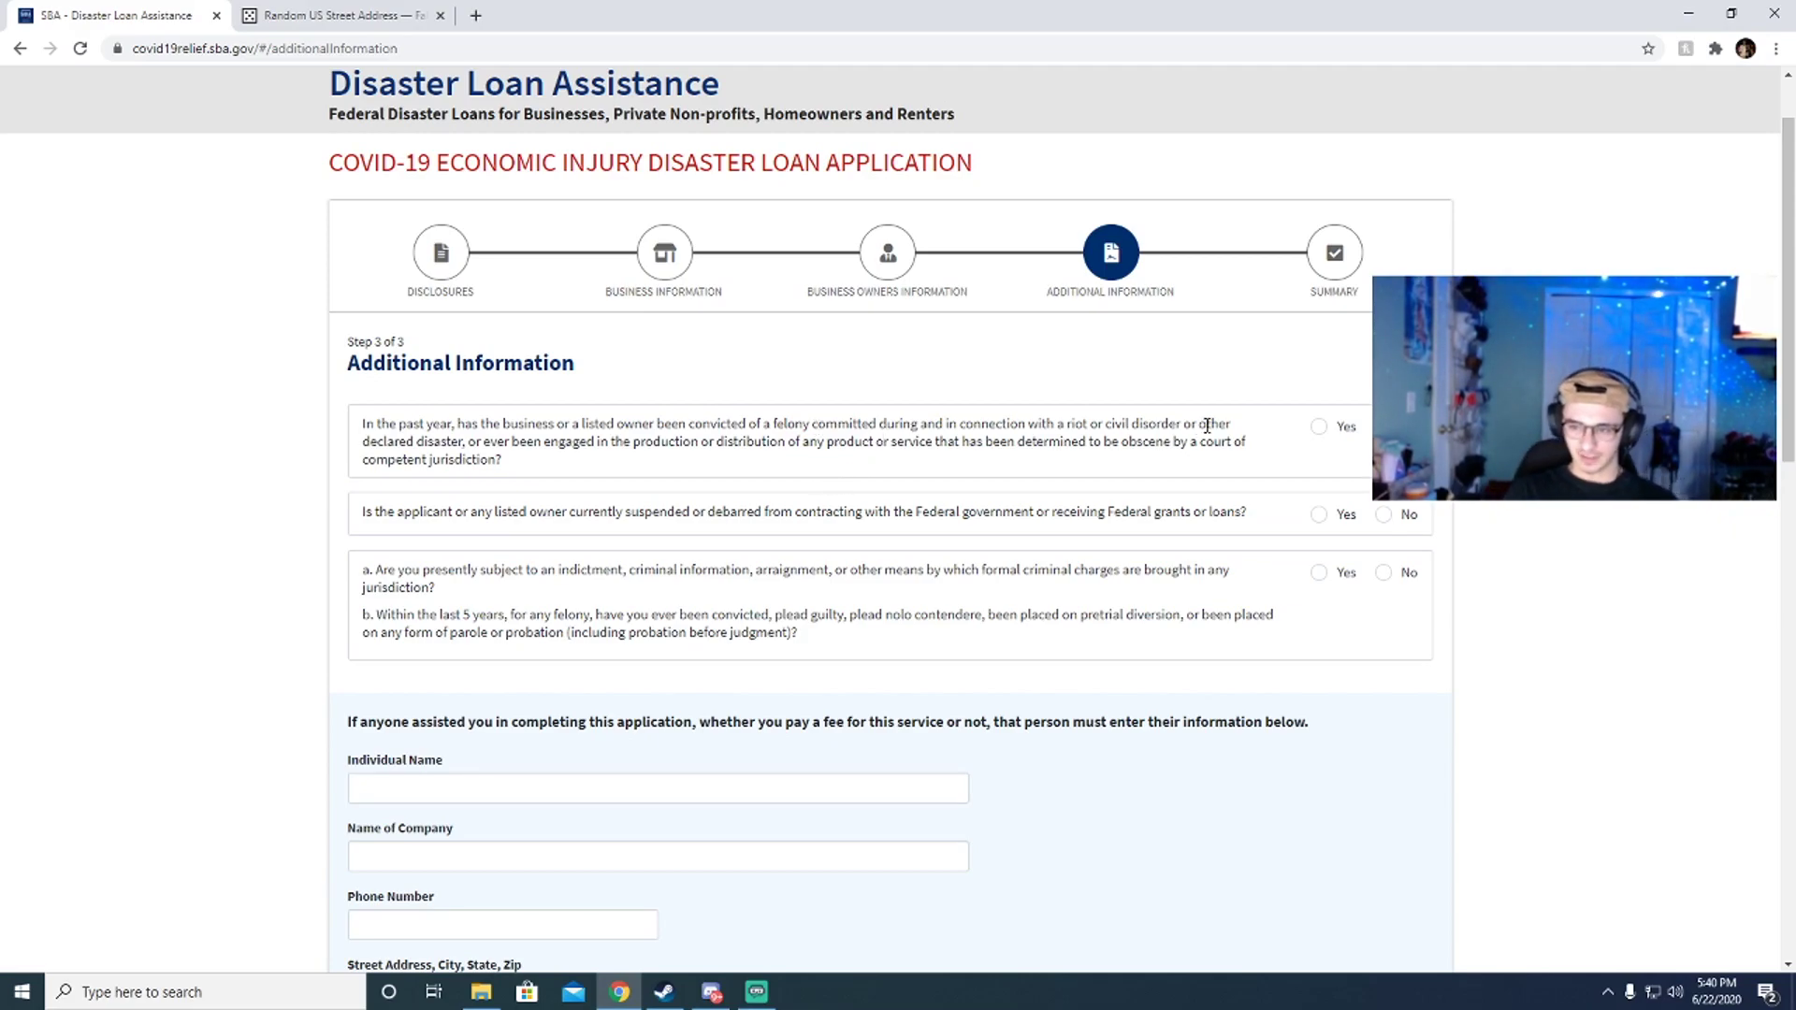
Step: Mark No for the suspension/debarment question and the criminal-charges question
{"action": "left_click", "coordinate": [1404, 520]}
{"action": "left_click", "coordinate": [1400, 576]}
{"action": "scroll", "coordinate": [939, 565], "scroll_direction": "down", "scroll_amount": 3}
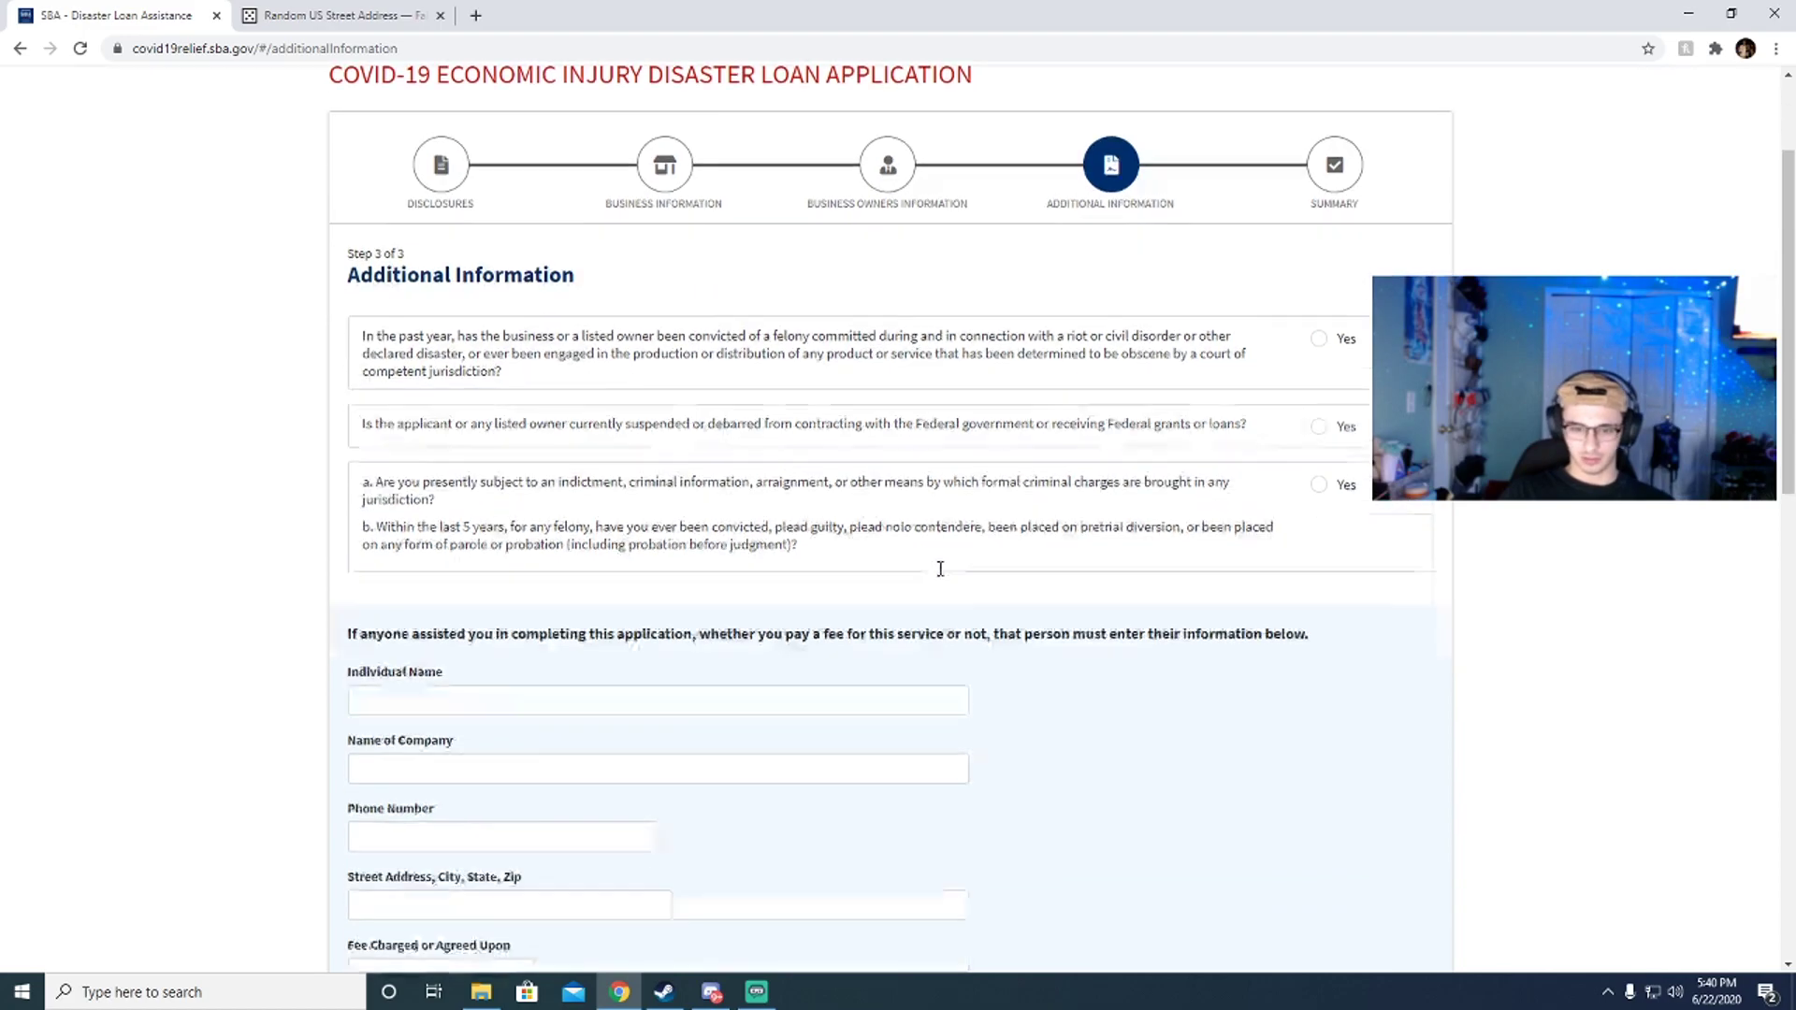
{"action": "scroll", "coordinate": [512, 496], "scroll_direction": "down", "scroll_amount": 2}
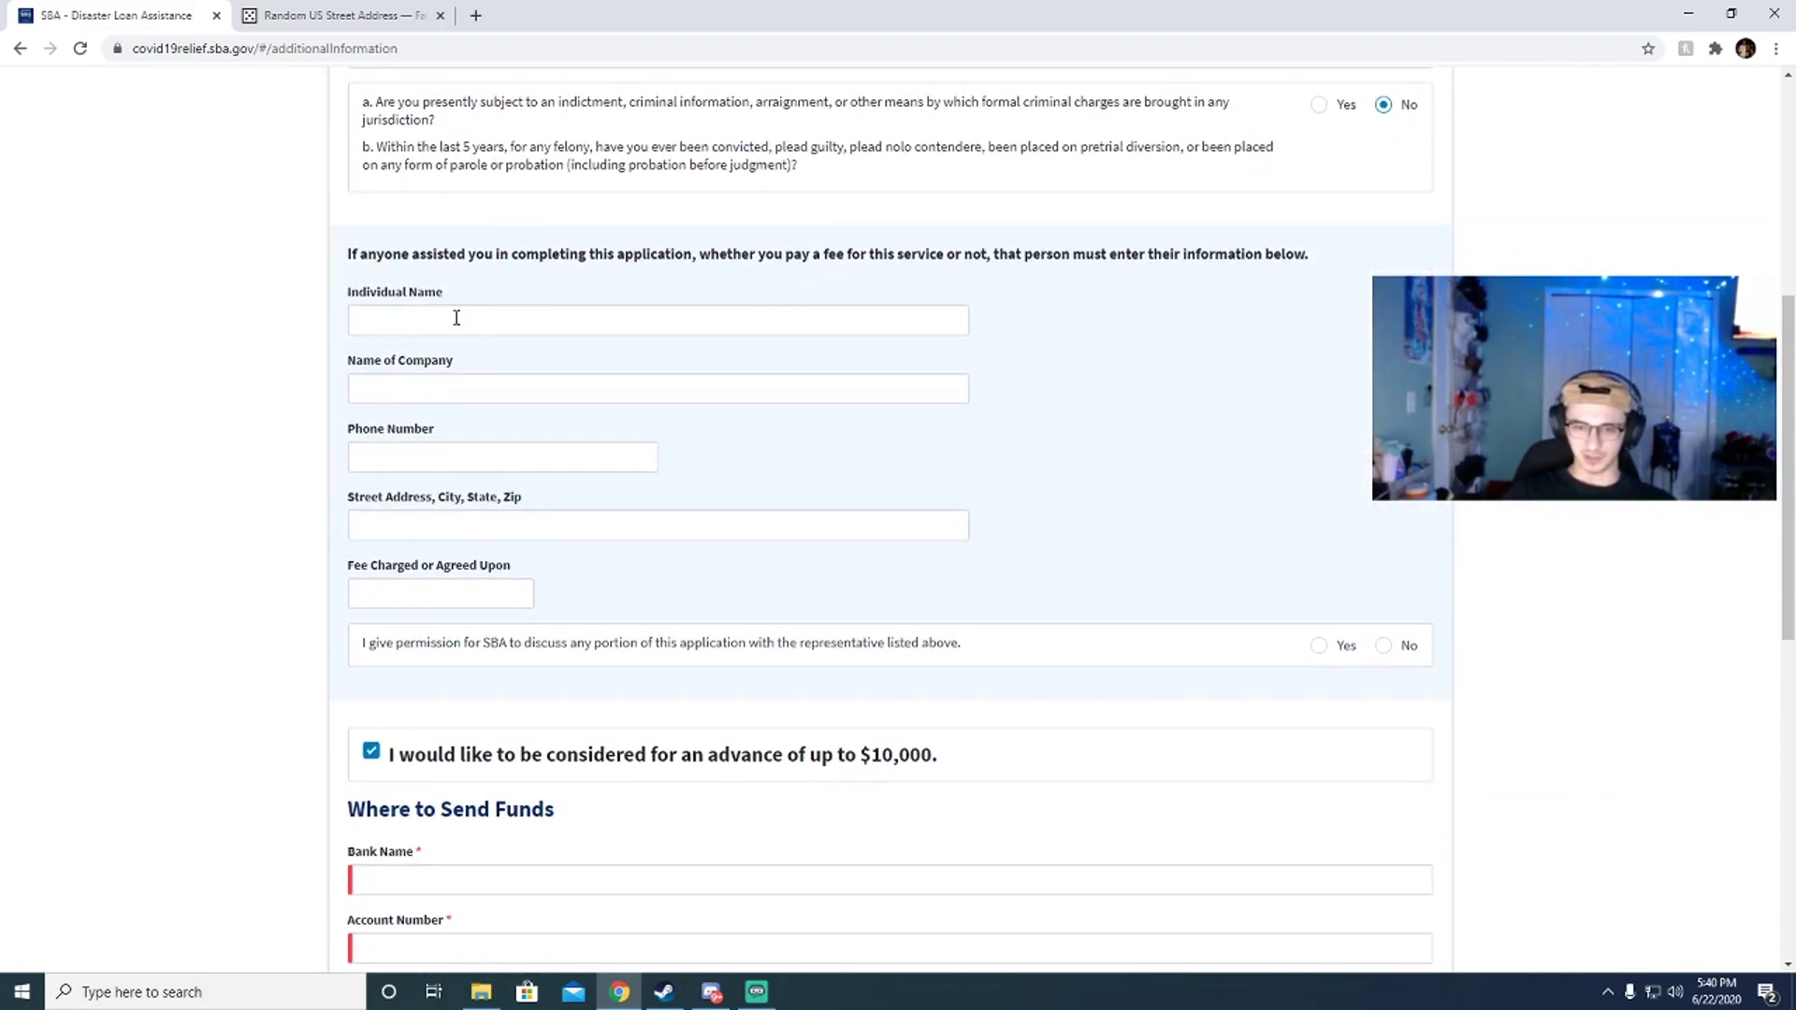
{"action": "scroll", "coordinate": [533, 312], "scroll_direction": "down", "scroll_amount": 4}
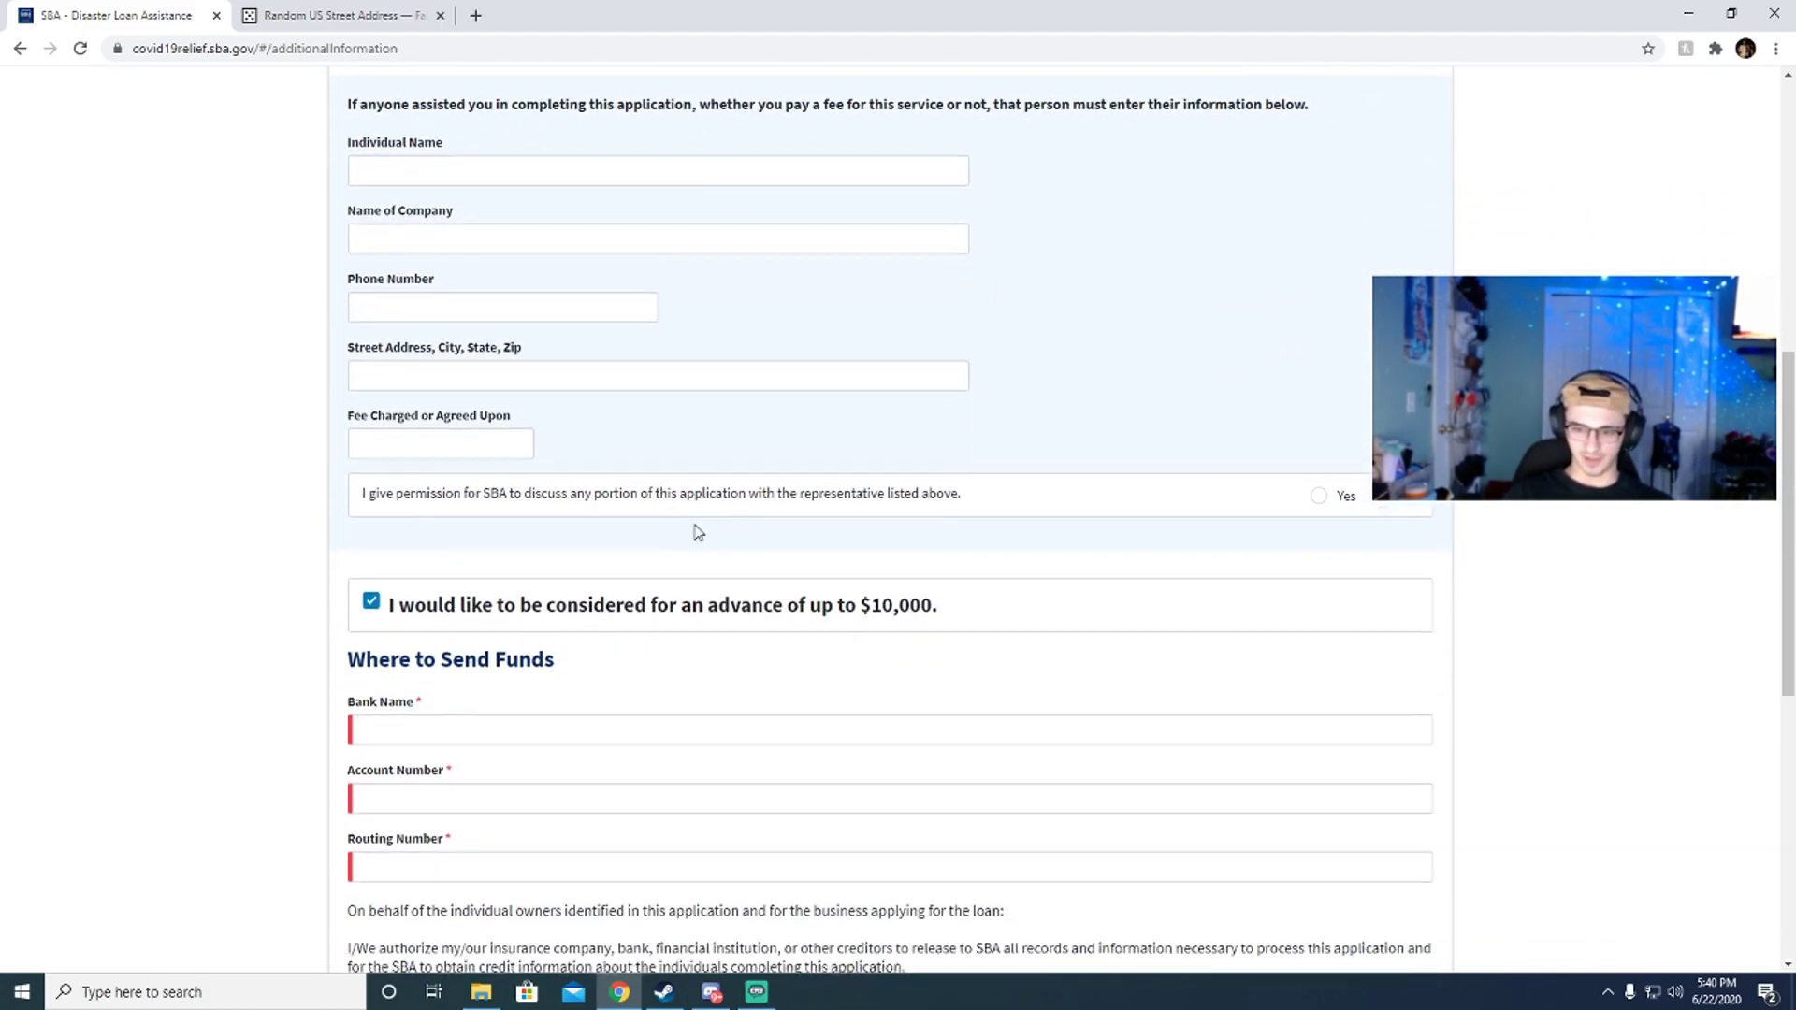
Step: Go through the Bank Name, Account Number and Routing Number fields under Where to Send Funds
{"action": "left_click", "coordinate": [413, 503]}
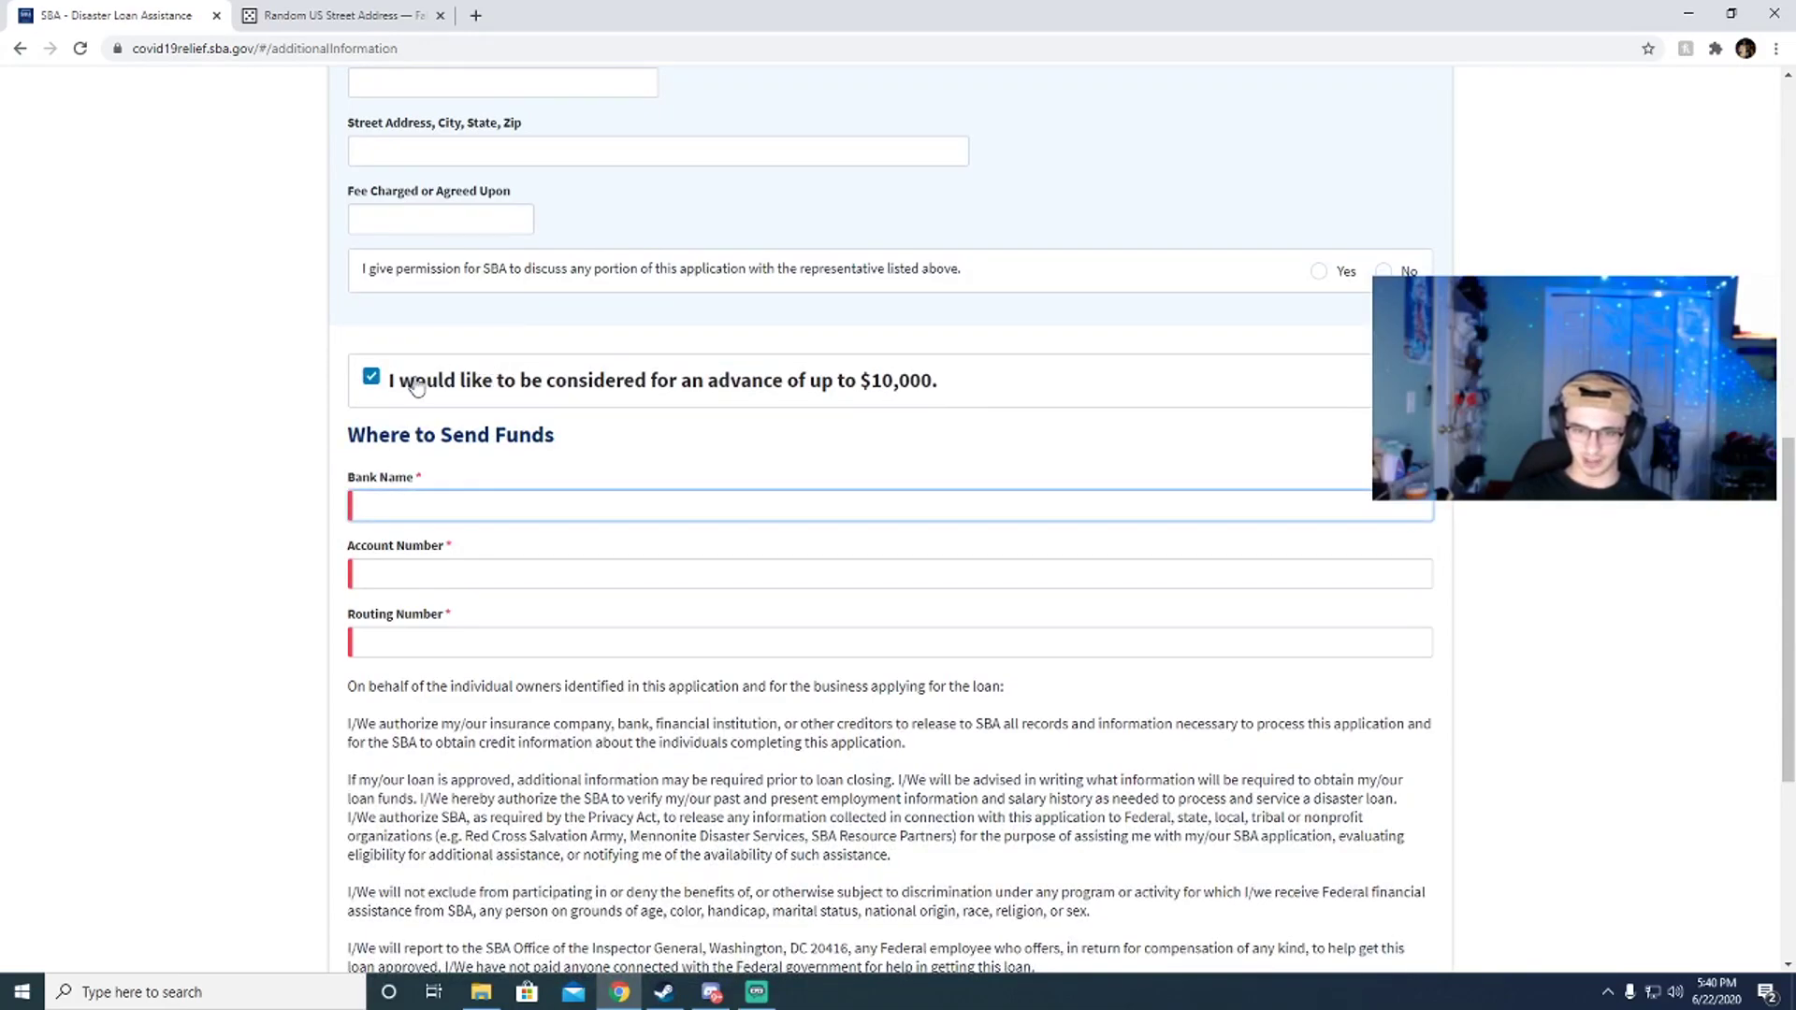
{"action": "left_click", "coordinate": [408, 573]}
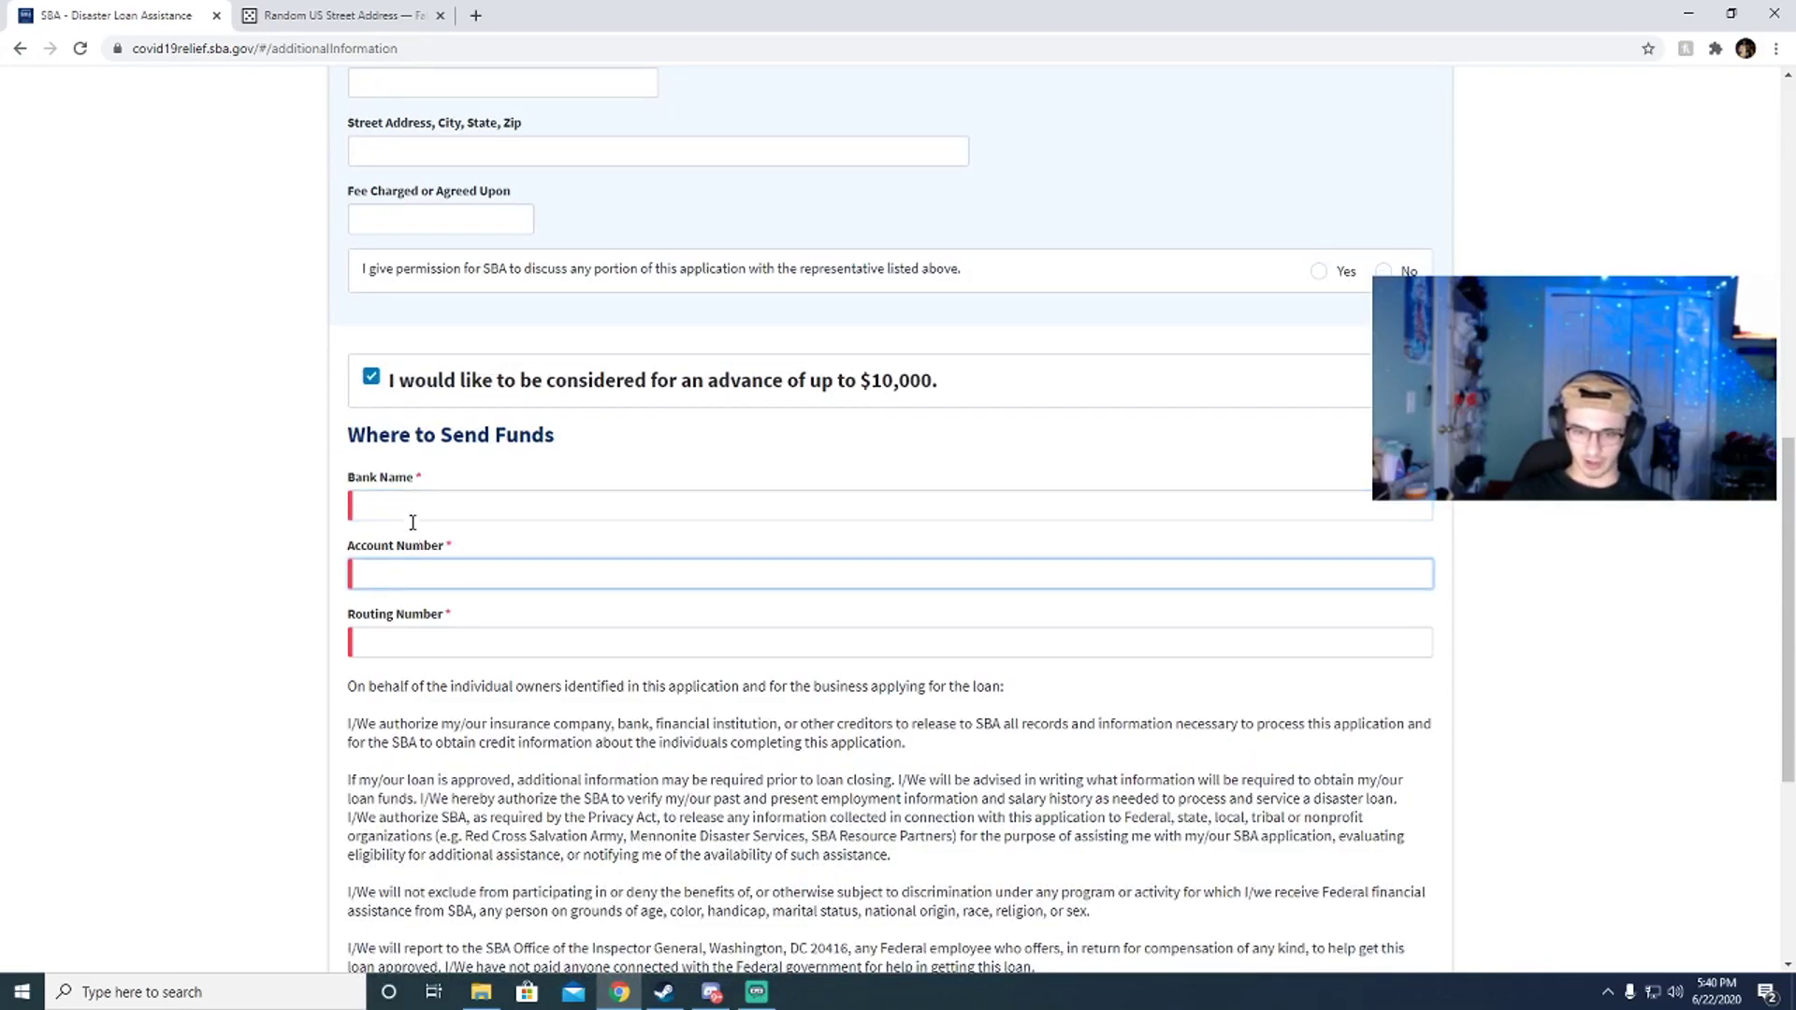
{"action": "left_click", "coordinate": [431, 655]}
{"action": "scroll", "coordinate": [604, 601], "scroll_direction": "down", "scroll_amount": 2}
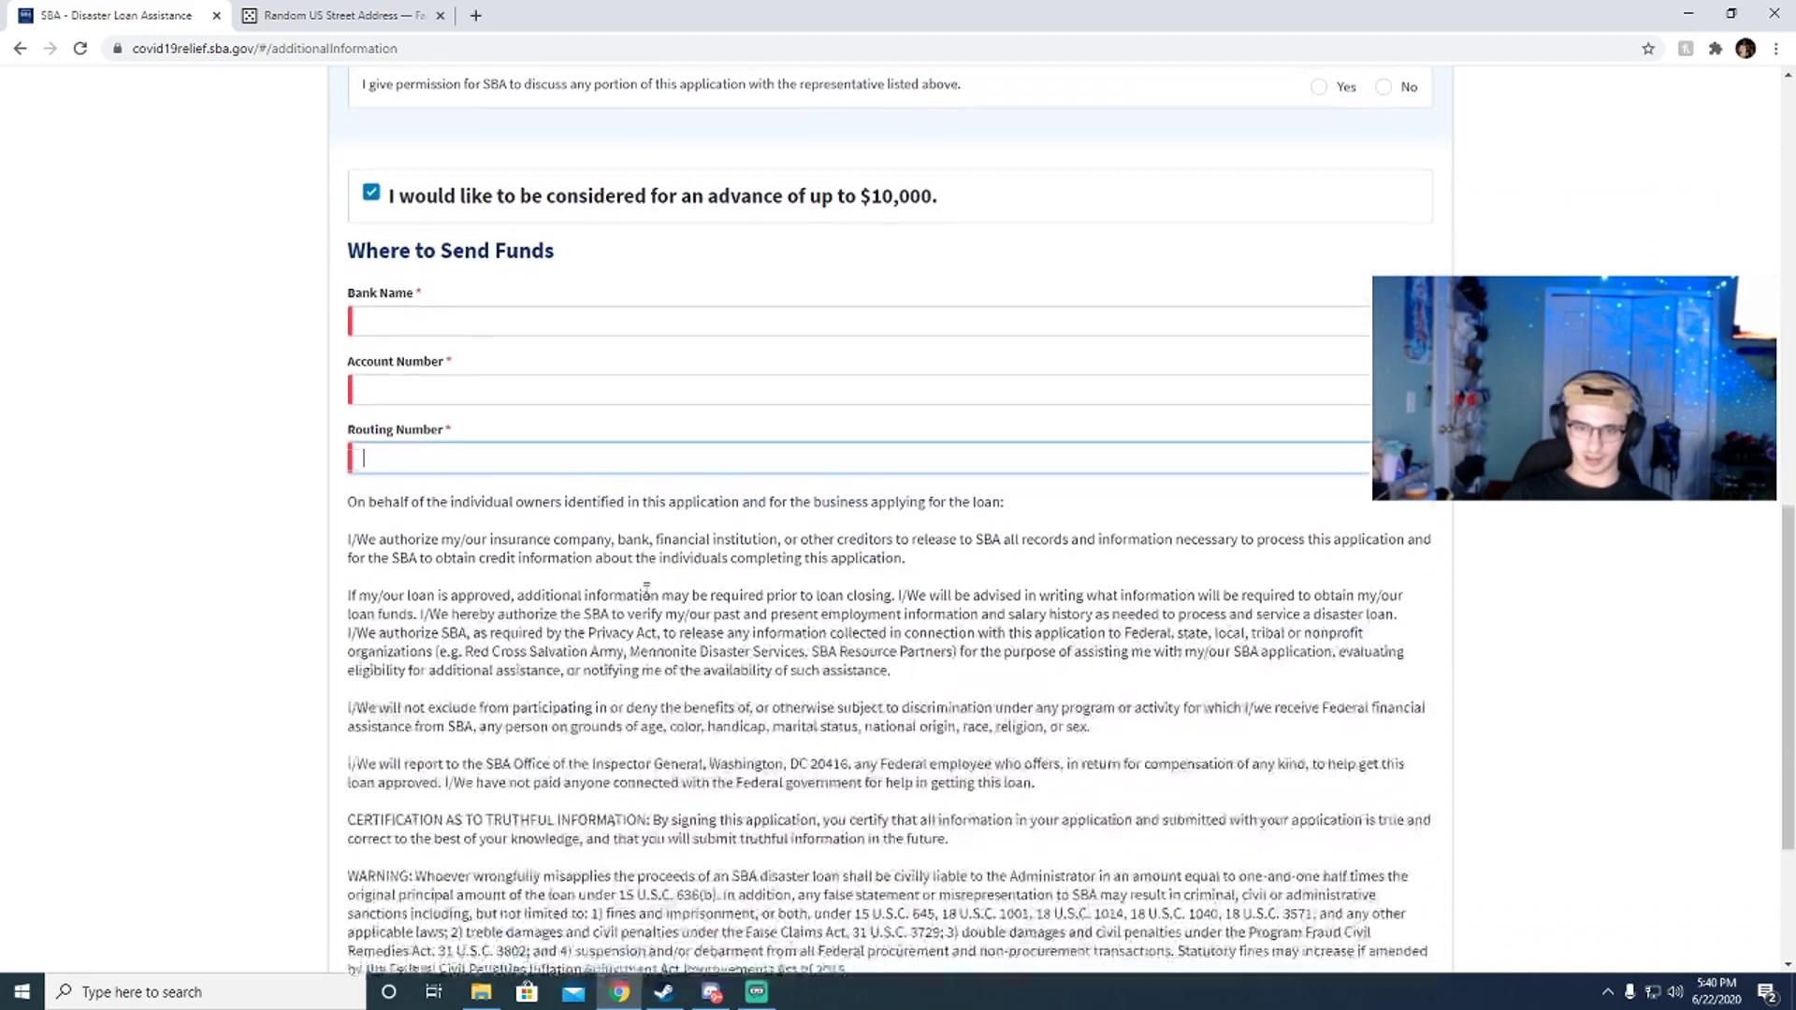
{"action": "scroll", "coordinate": [655, 617], "scroll_direction": "up", "scroll_amount": 2}
{"action": "scroll", "coordinate": [795, 655], "scroll_direction": "down", "scroll_amount": 5}
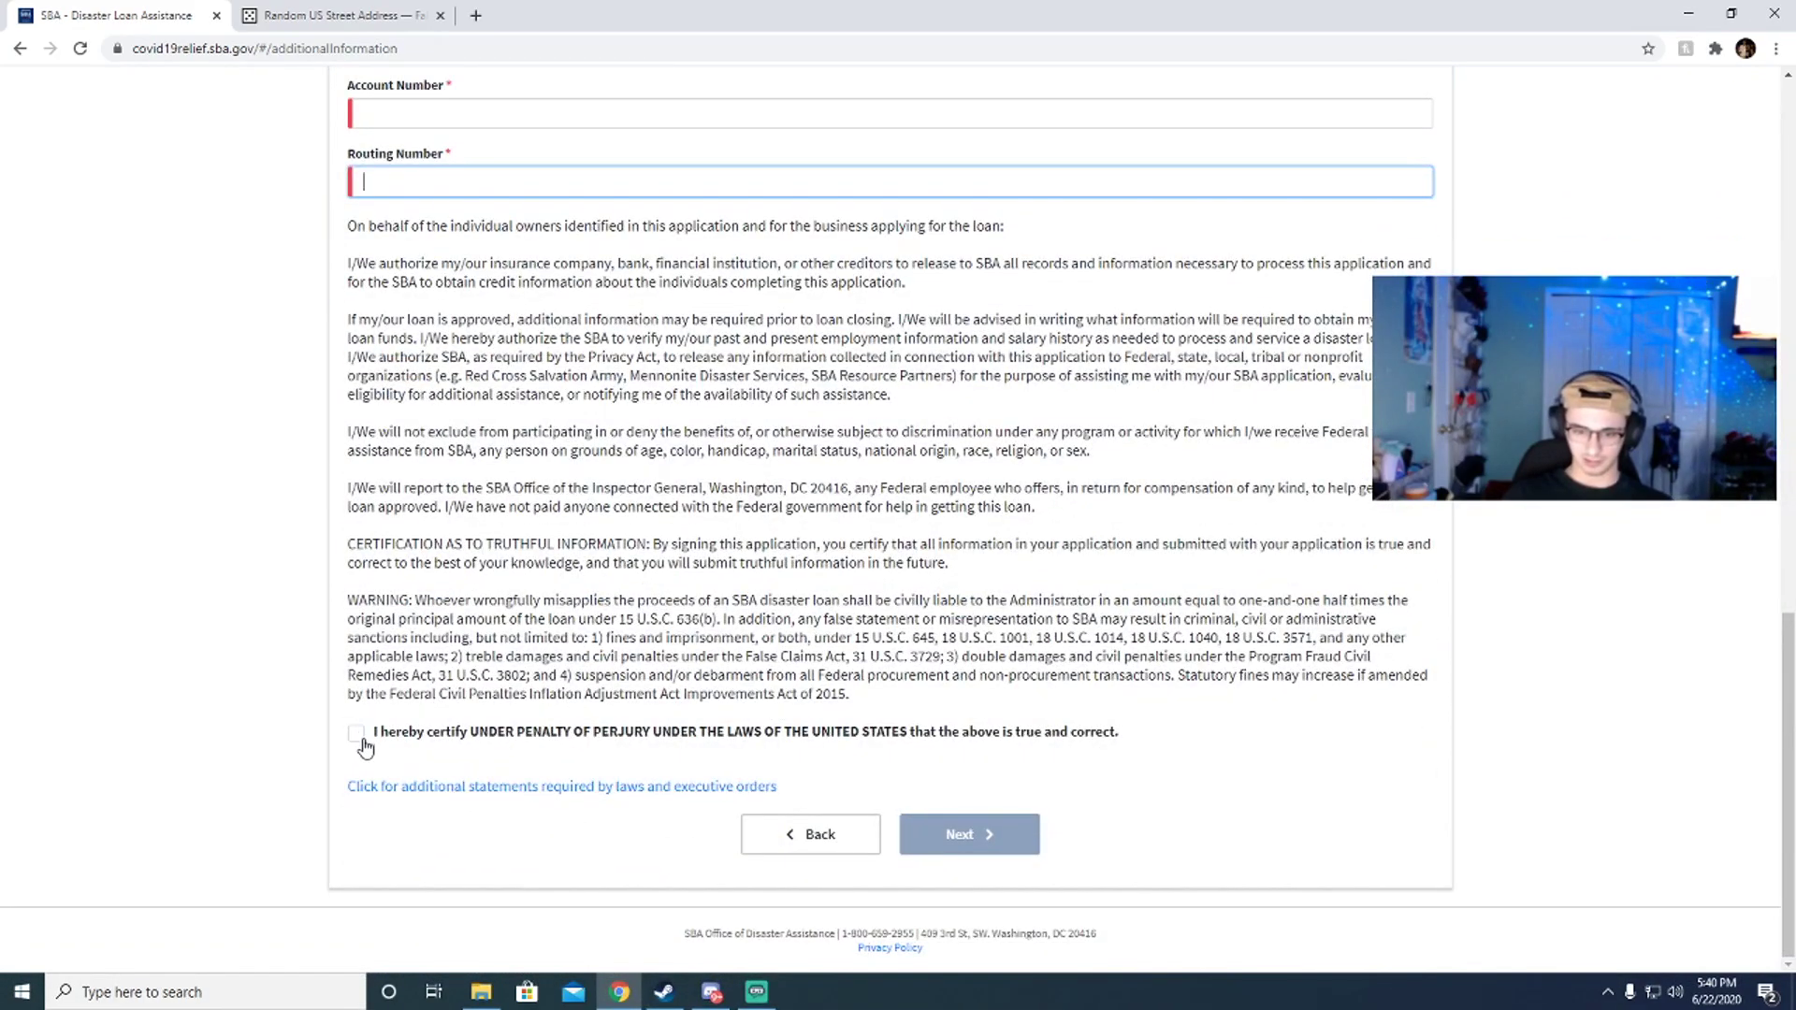
{"action": "scroll", "coordinate": [369, 739], "scroll_direction": "up", "scroll_amount": 4}
{"action": "scroll", "coordinate": [280, 664], "scroll_direction": "down", "scroll_amount": 4}
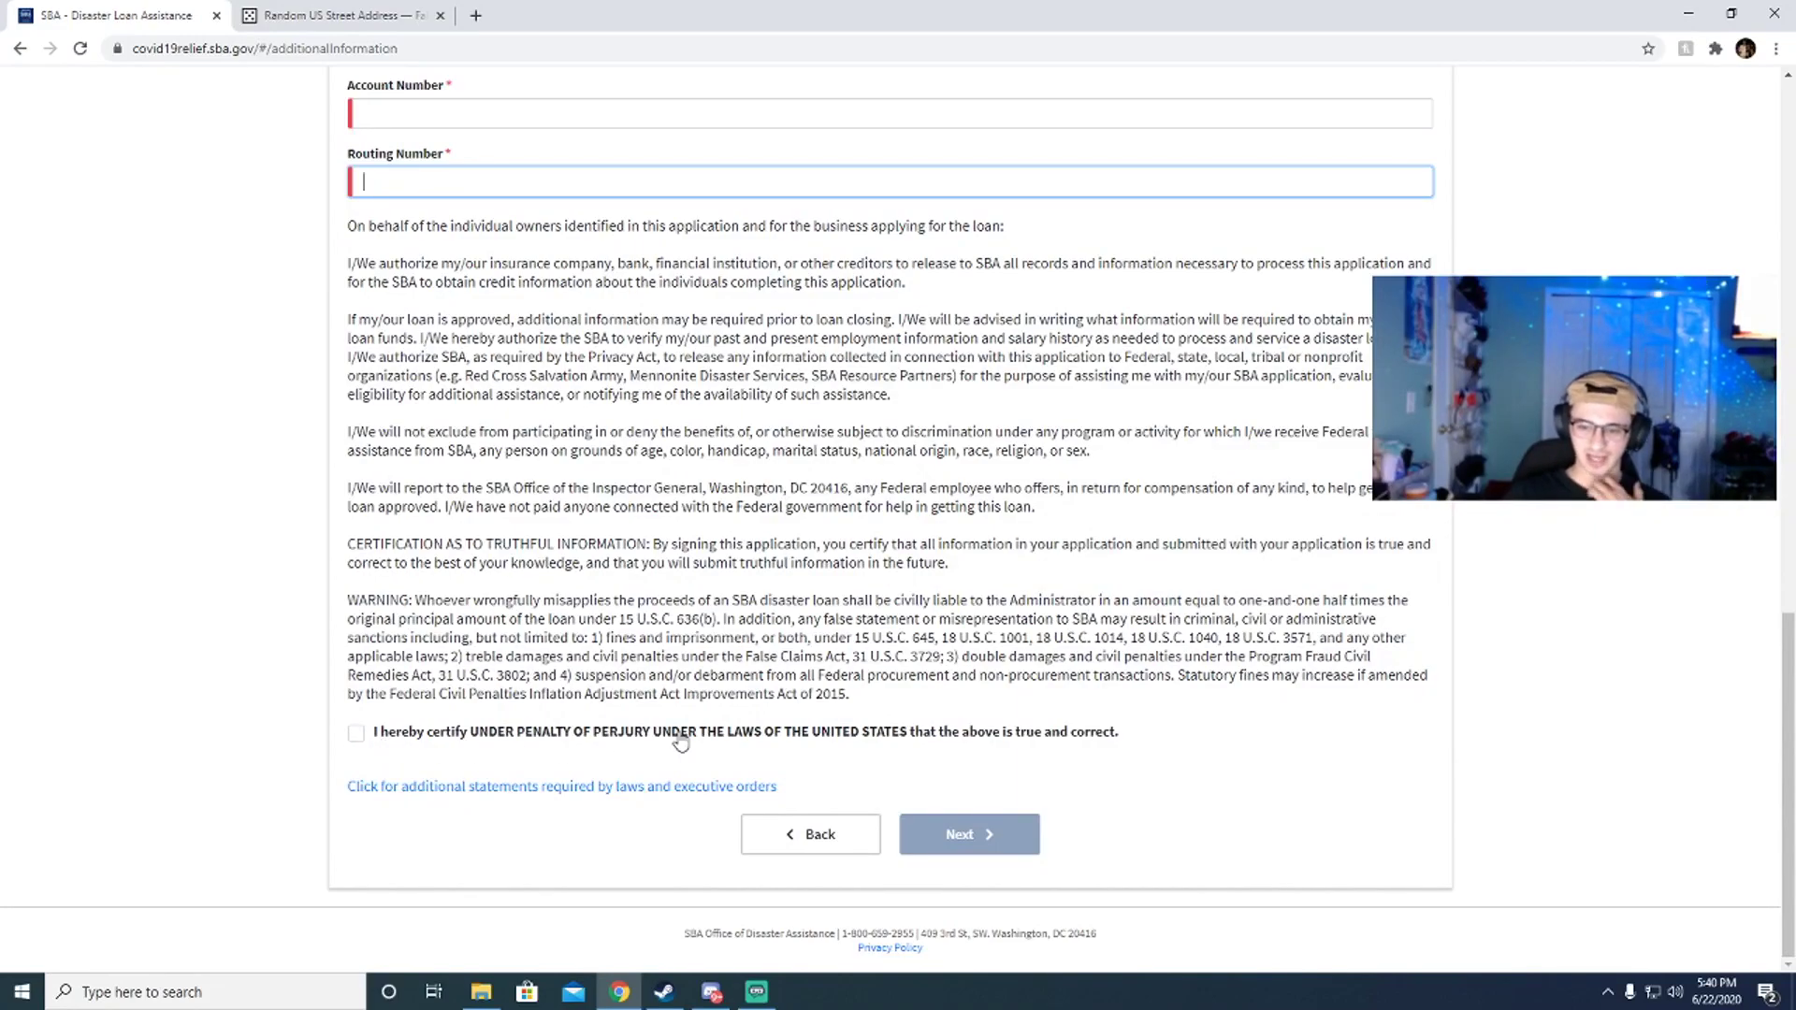
{"action": "scroll", "coordinate": [471, 438], "scroll_direction": "up", "scroll_amount": 6}
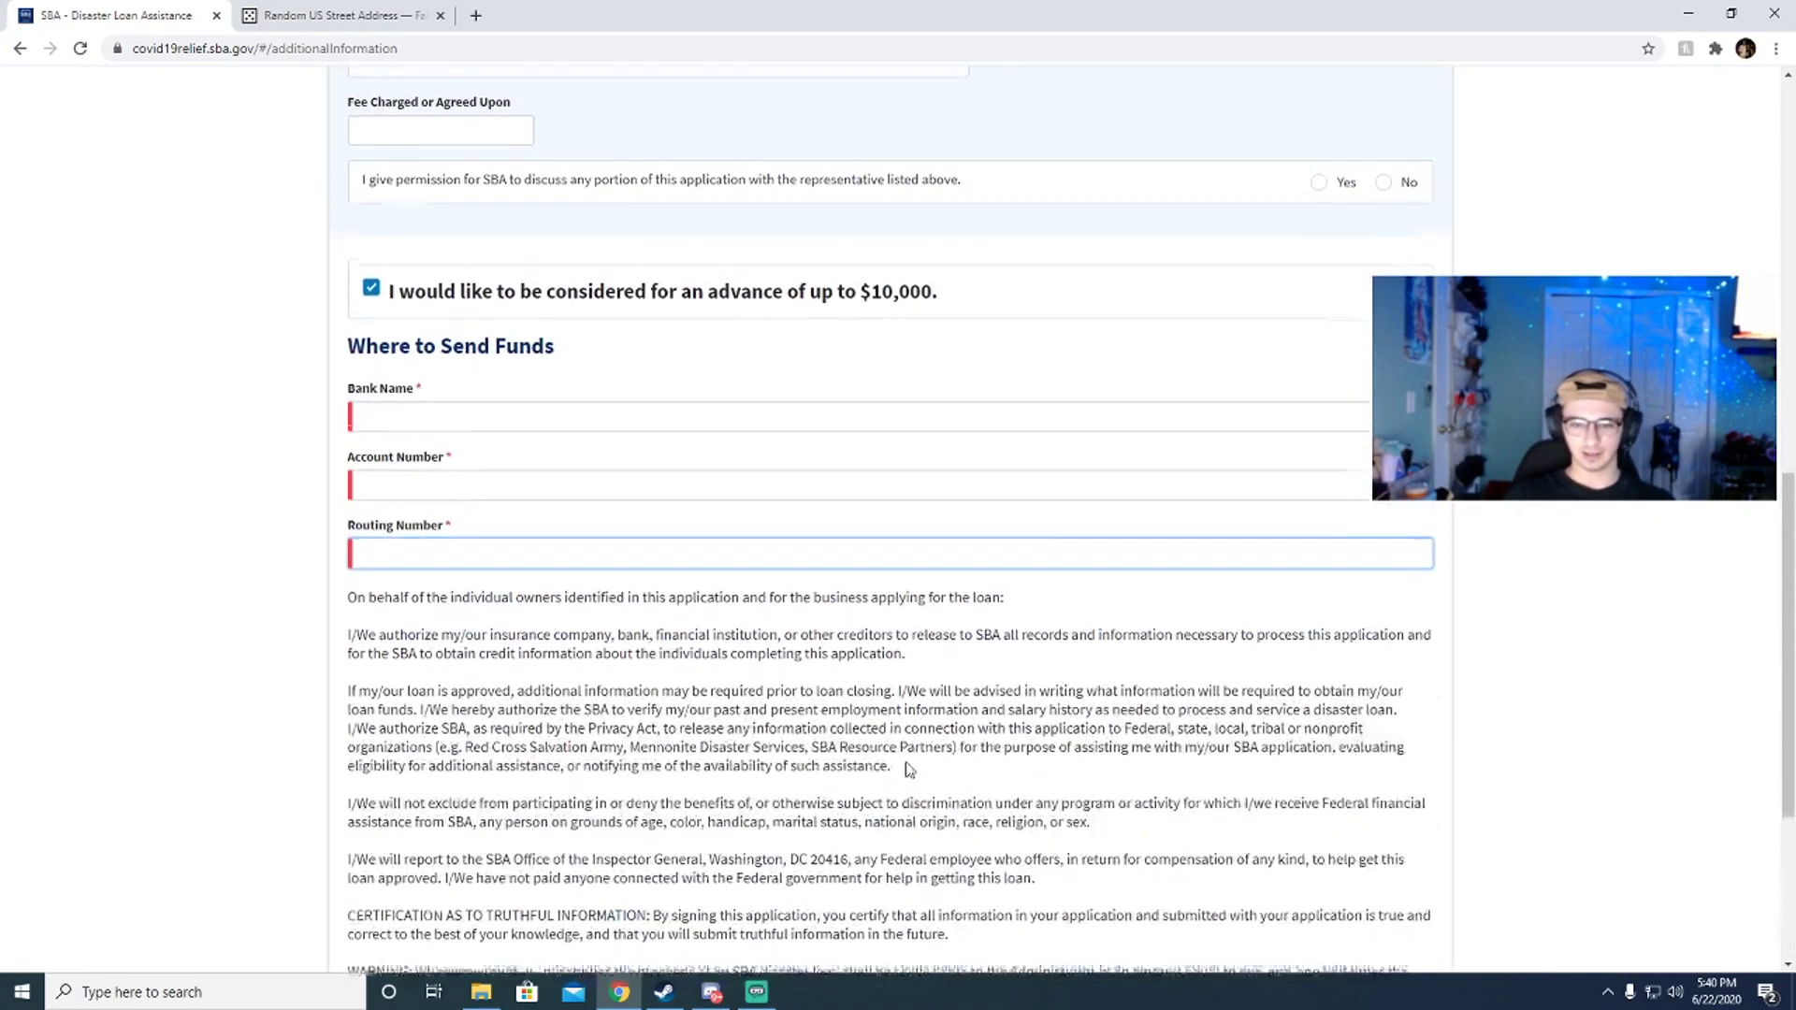
{"action": "scroll", "coordinate": [447, 459], "scroll_direction": "up", "scroll_amount": 1}
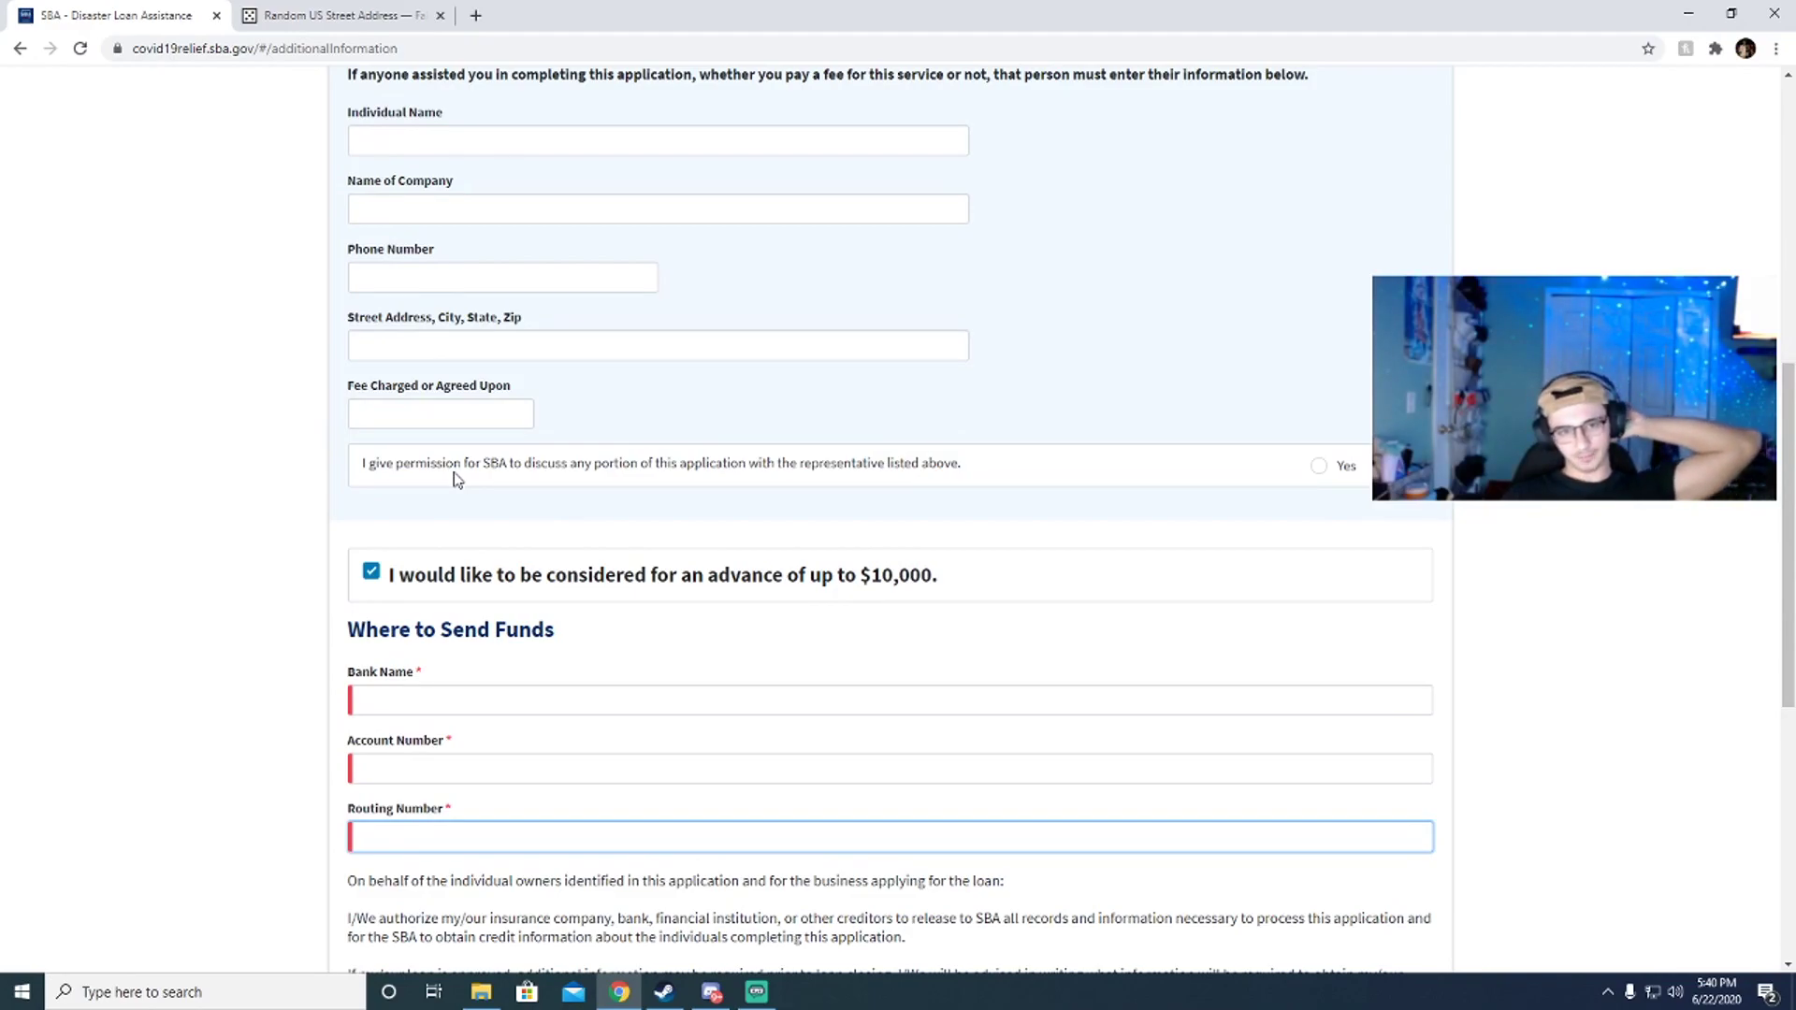
{"action": "scroll", "coordinate": [471, 477], "scroll_direction": "up", "scroll_amount": 2}
{"action": "scroll", "coordinate": [542, 449], "scroll_direction": "down", "scroll_amount": 2}
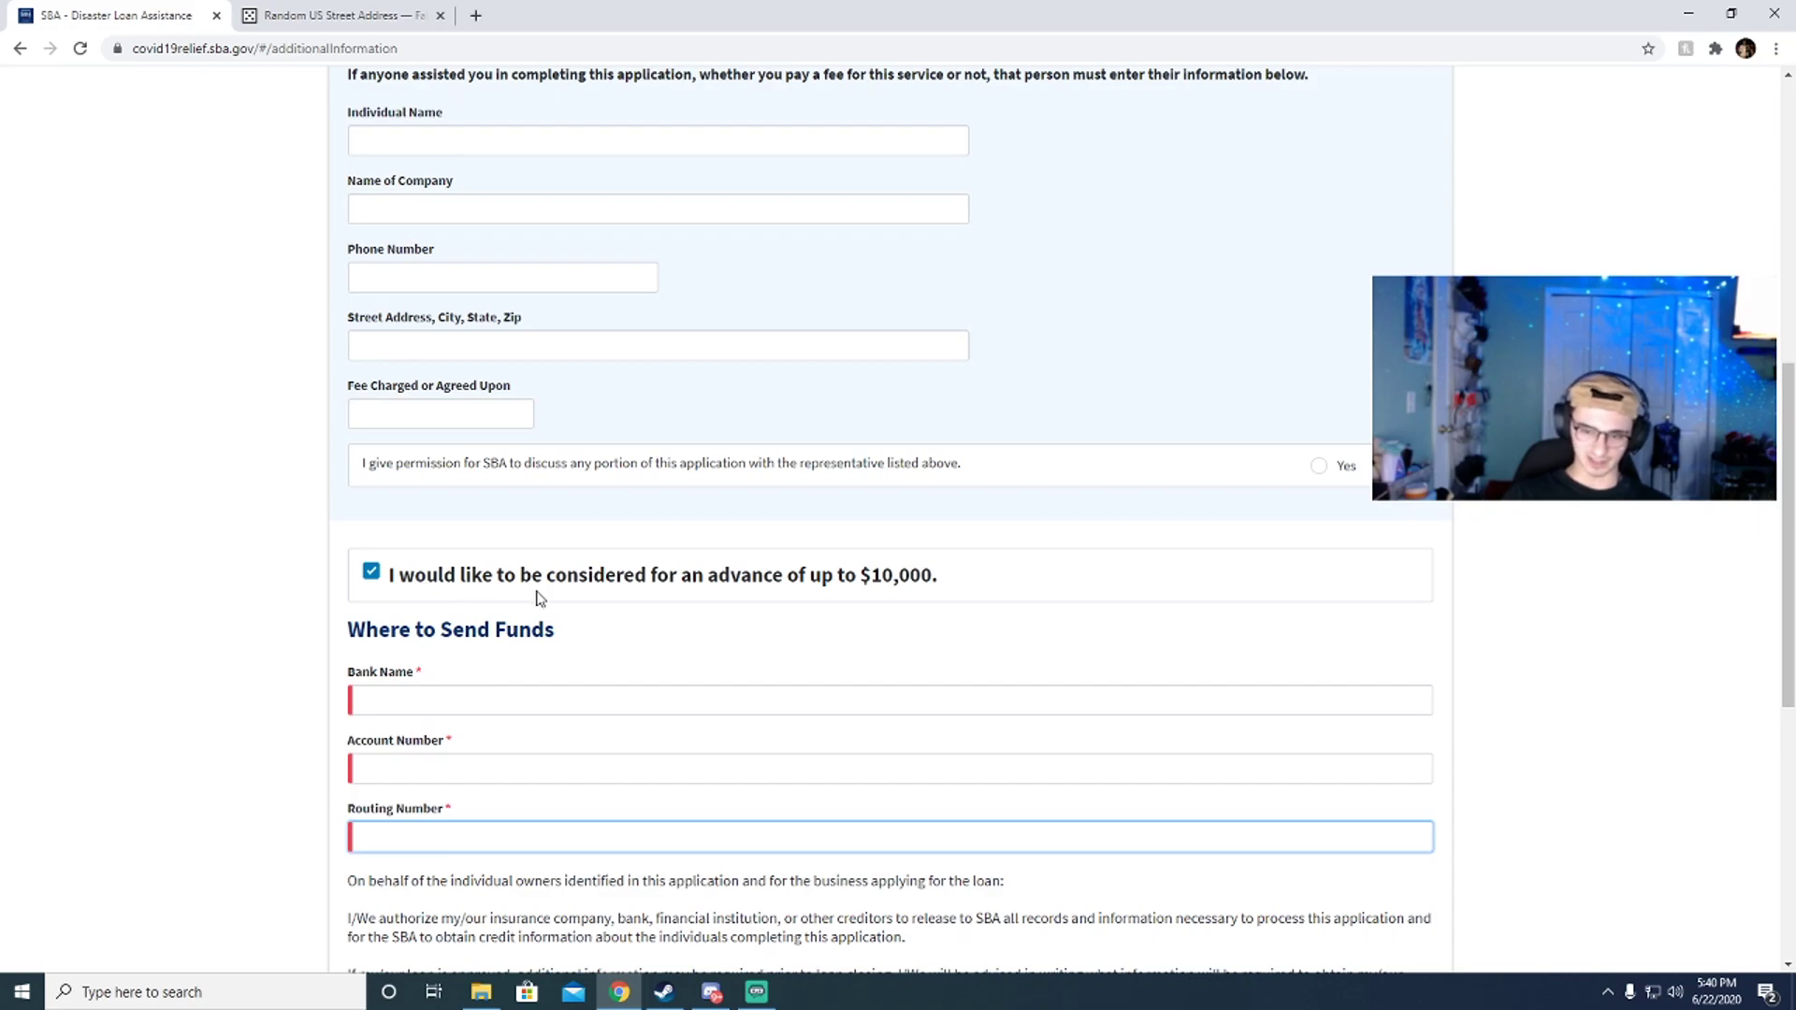
{"action": "scroll", "coordinate": [513, 581], "scroll_direction": "down", "scroll_amount": 2}
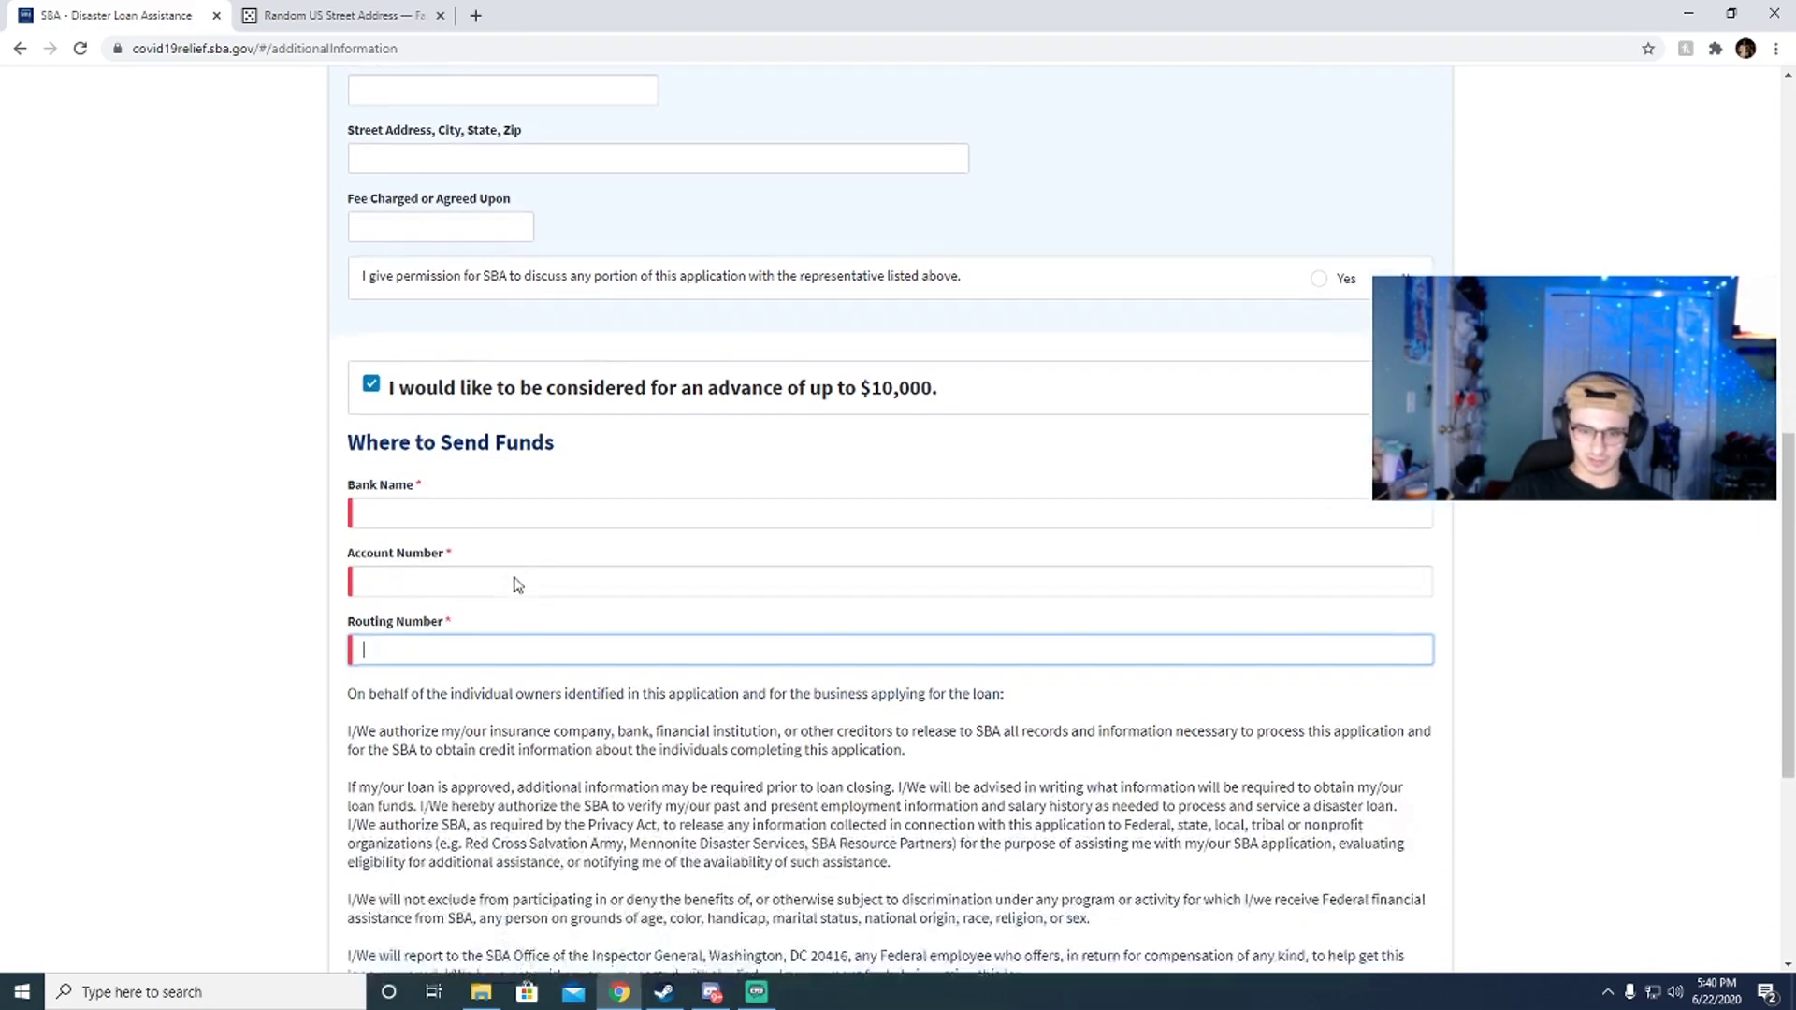
{"action": "scroll", "coordinate": [521, 589], "scroll_direction": "up", "scroll_amount": 1}
{"action": "scroll", "coordinate": [468, 505], "scroll_direction": "down", "scroll_amount": 2}
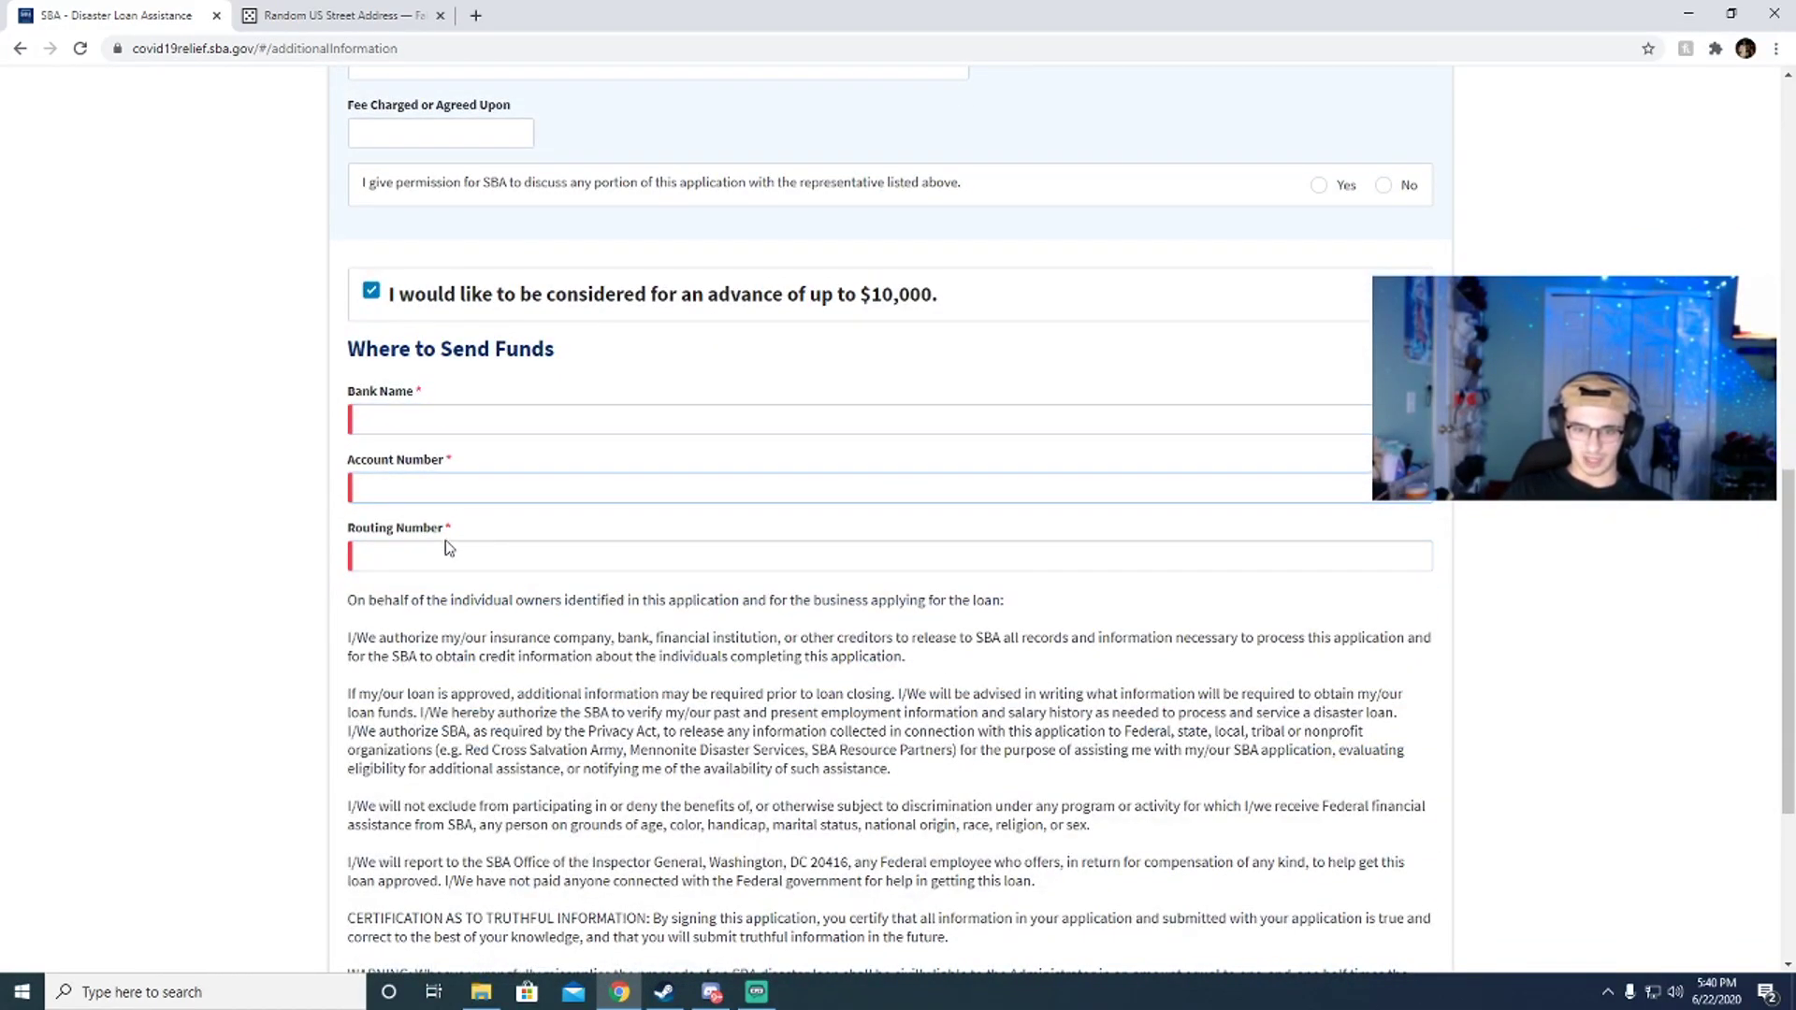
{"action": "scroll", "coordinate": [558, 563], "scroll_direction": "up", "scroll_amount": 1}
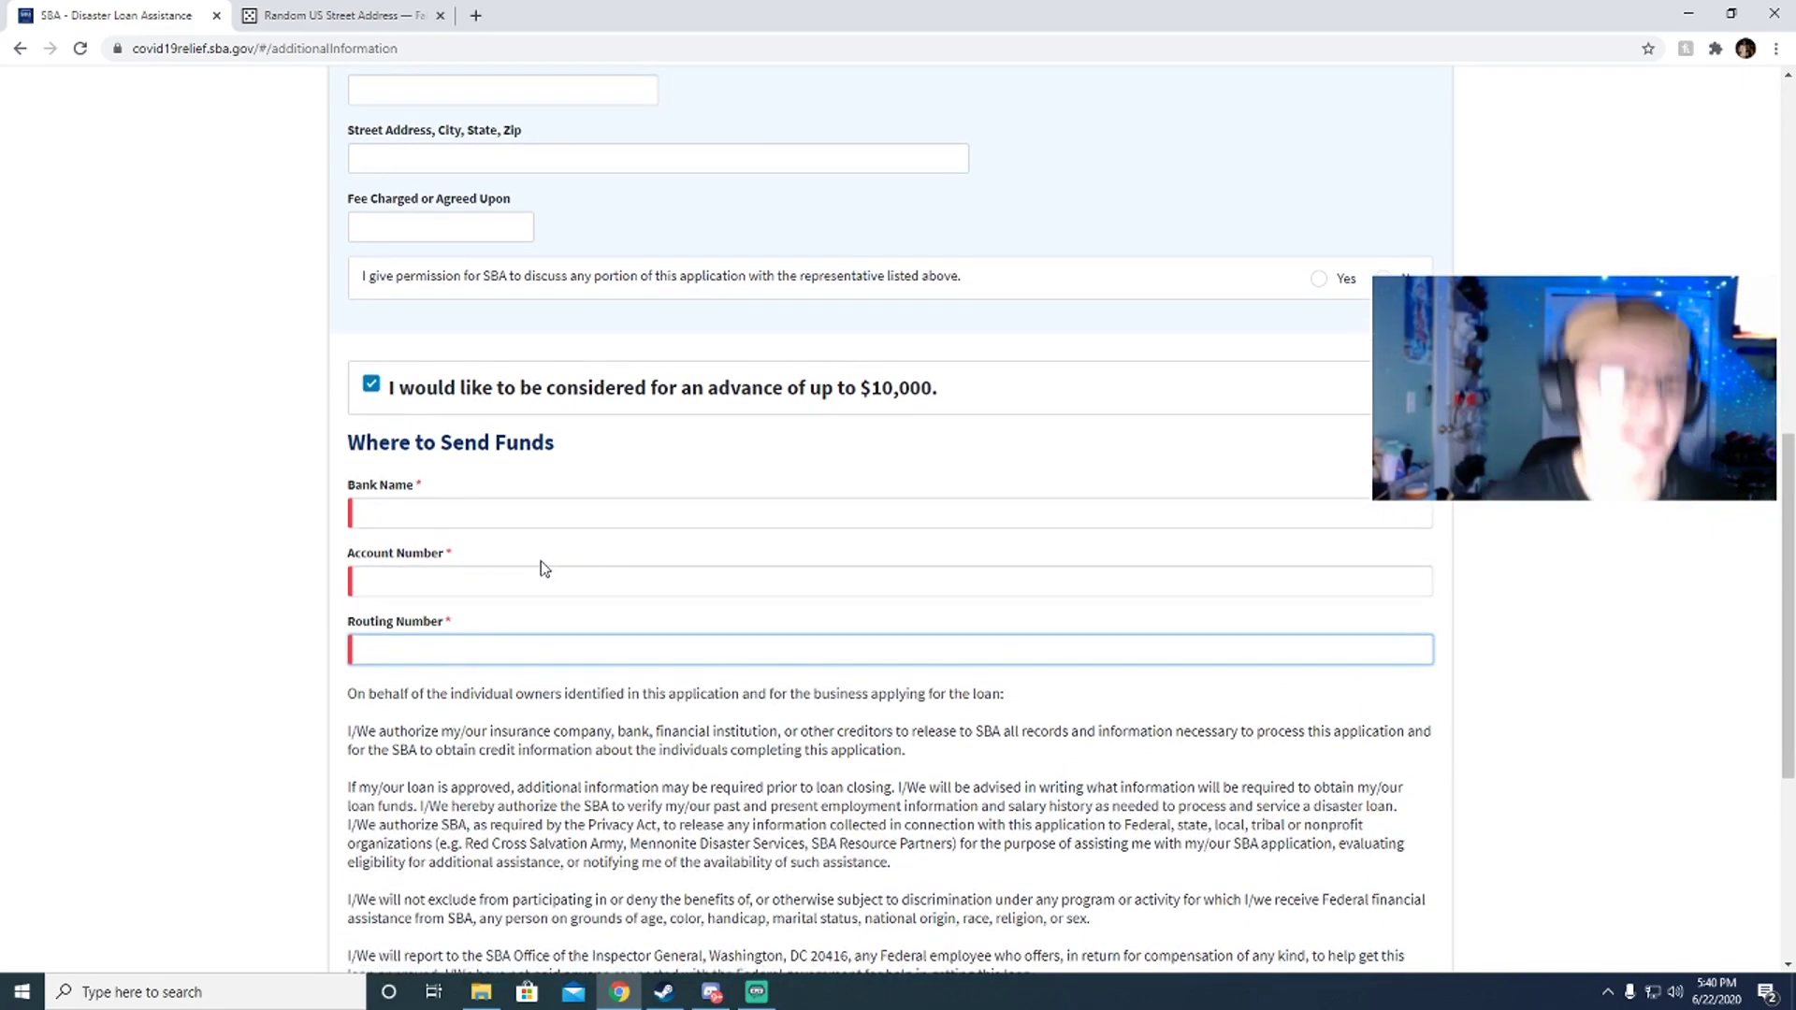